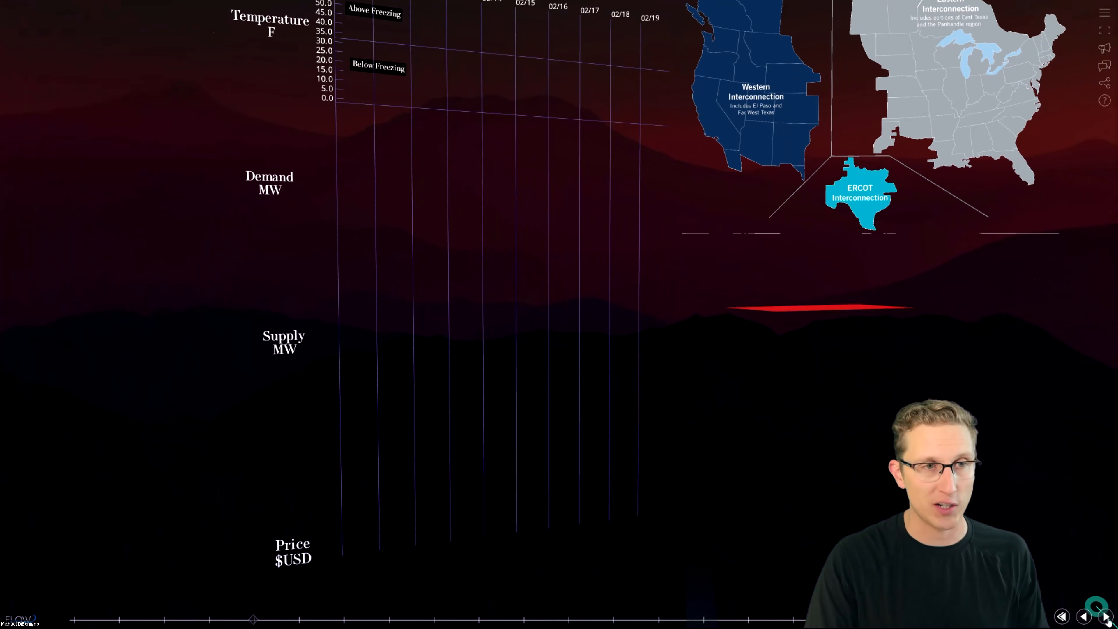
Advance the Texas power outage presentation through the temperature and demand charts to the supply chart.
left_click(1106, 617)
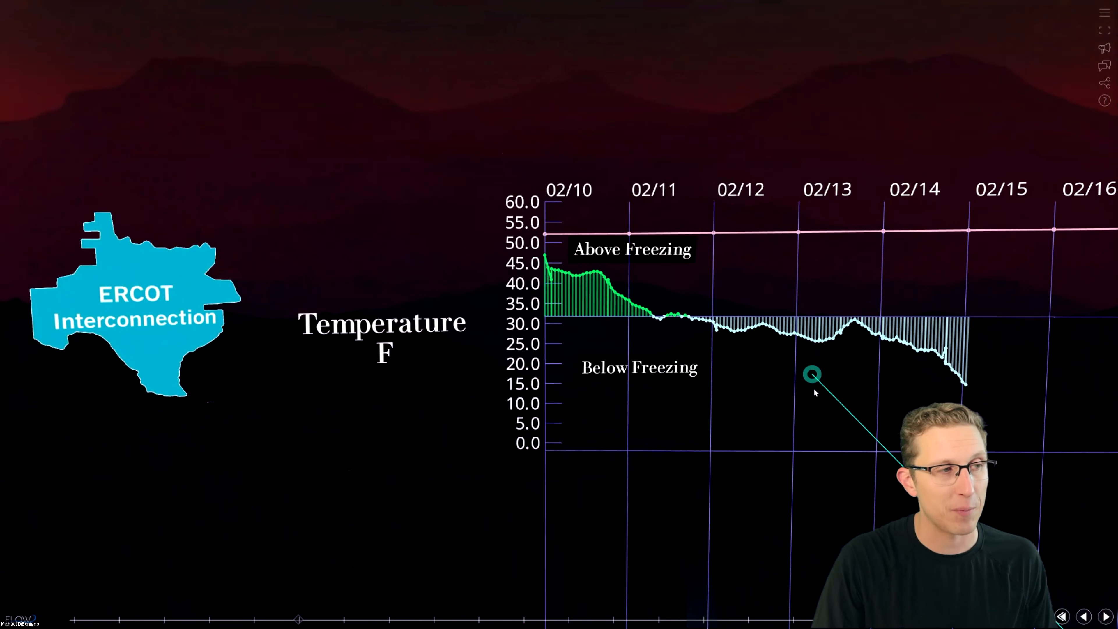
scroll(824, 470, "down", 3)
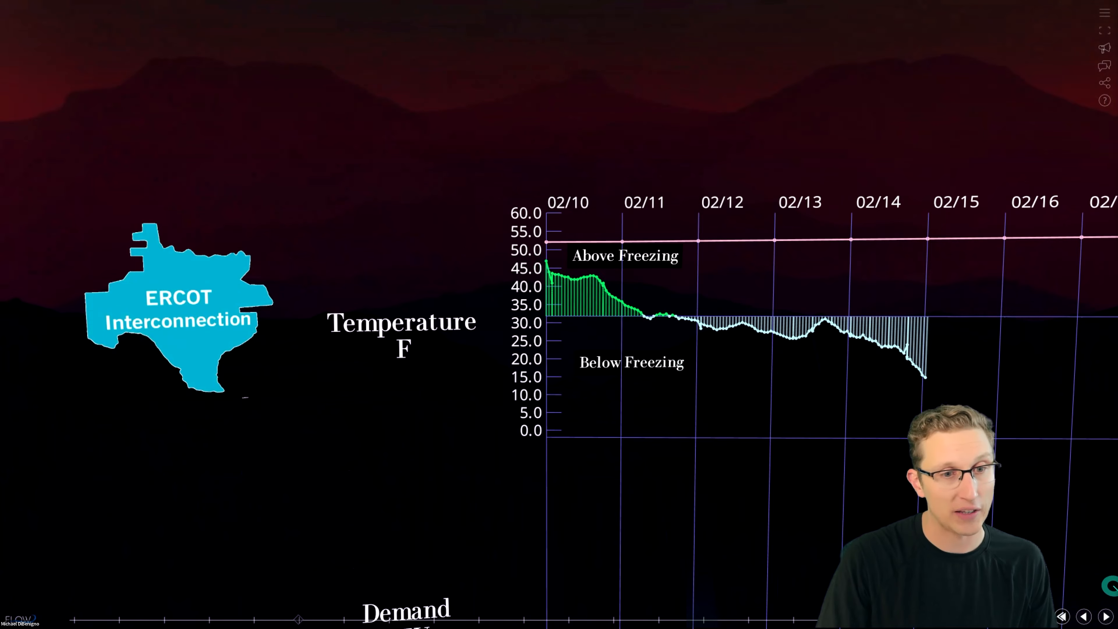
left_click(1103, 616)
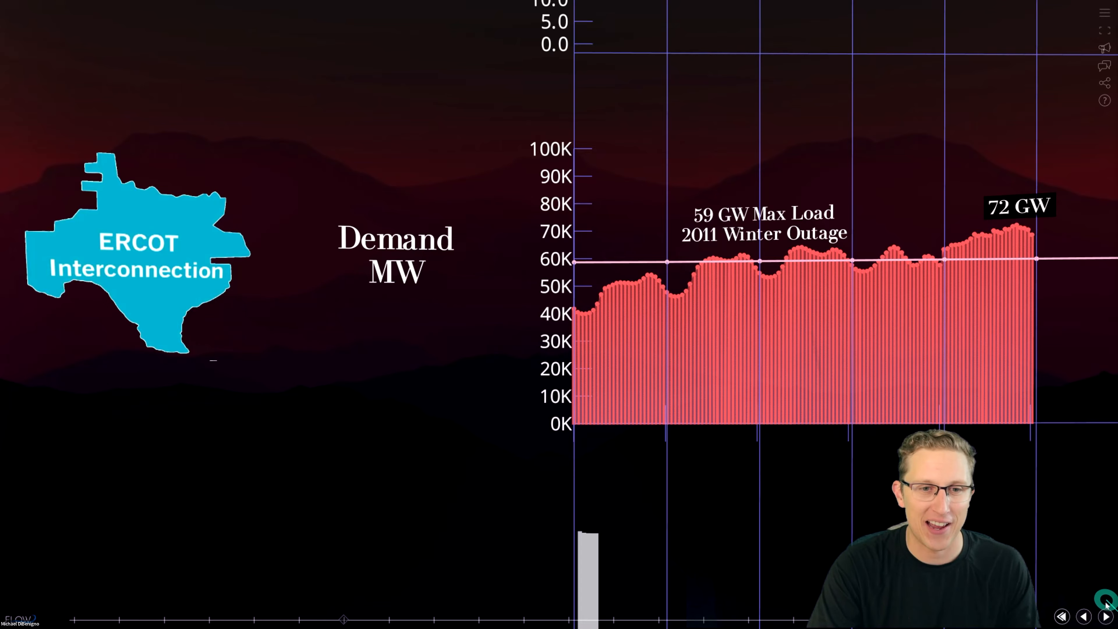
left_click(1105, 617)
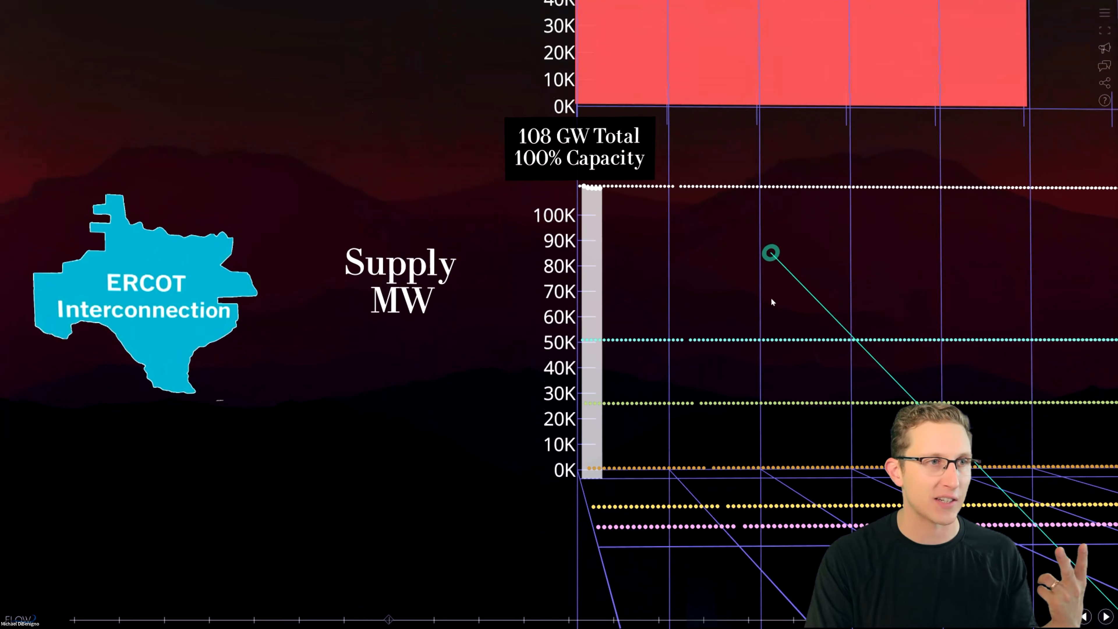
Advance the presentation through the supply breakdown by energy source to the electricity price chart.
left_click_drag(771, 299, 769, 403)
key("Right")
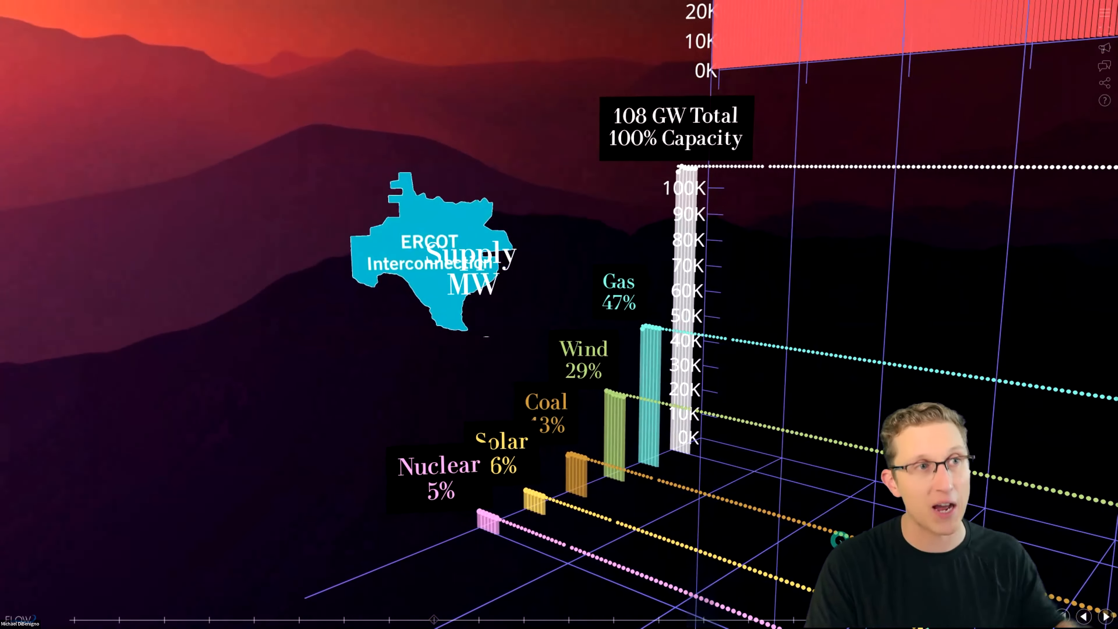
left_click(1108, 621)
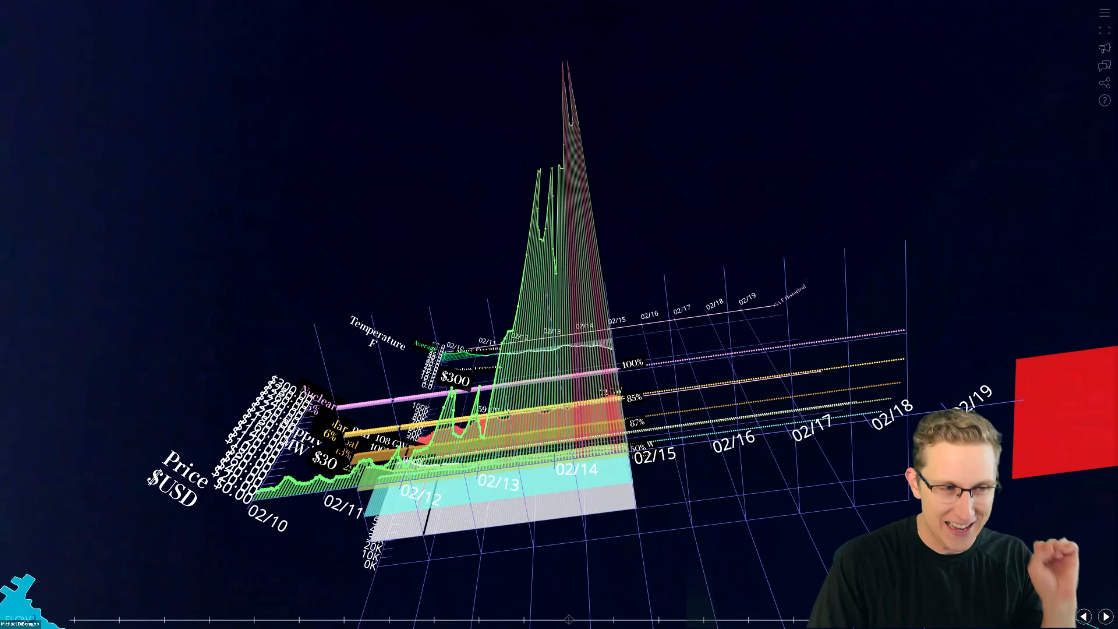
Advance to the view of reduced supply and inspect the latest data point of the nuclear series.
left_click(1104, 616)
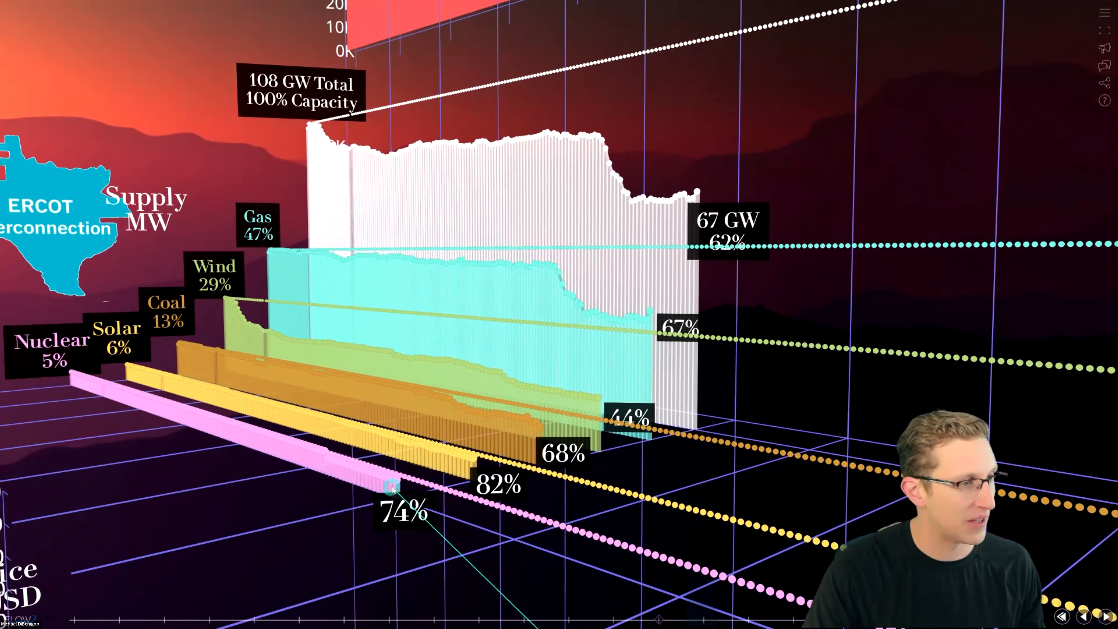
left_click(392, 484)
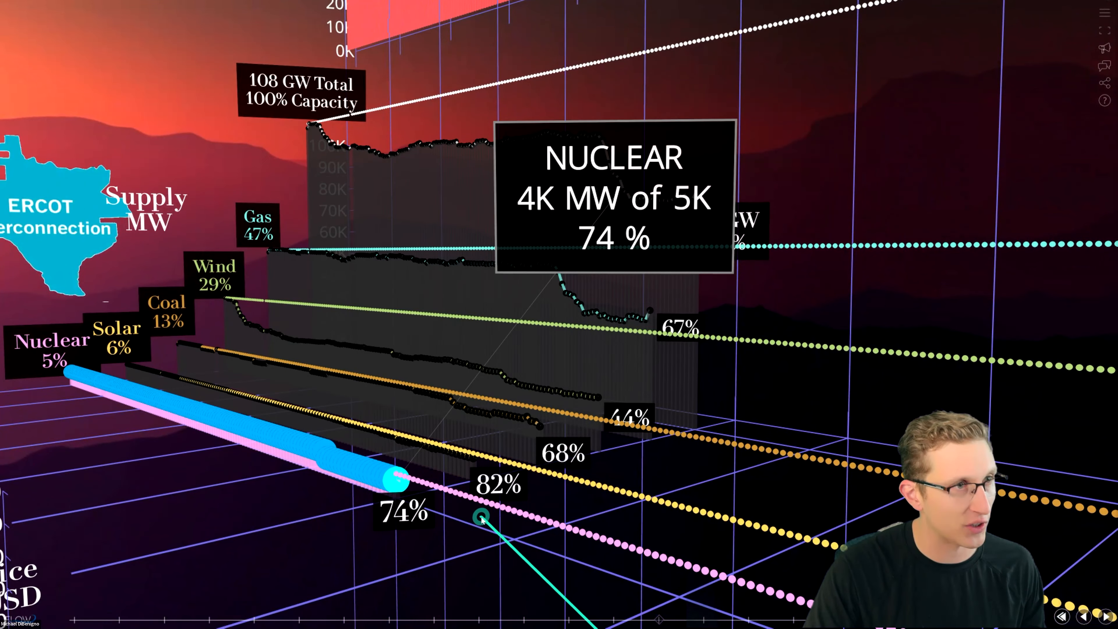
left_click(853, 209)
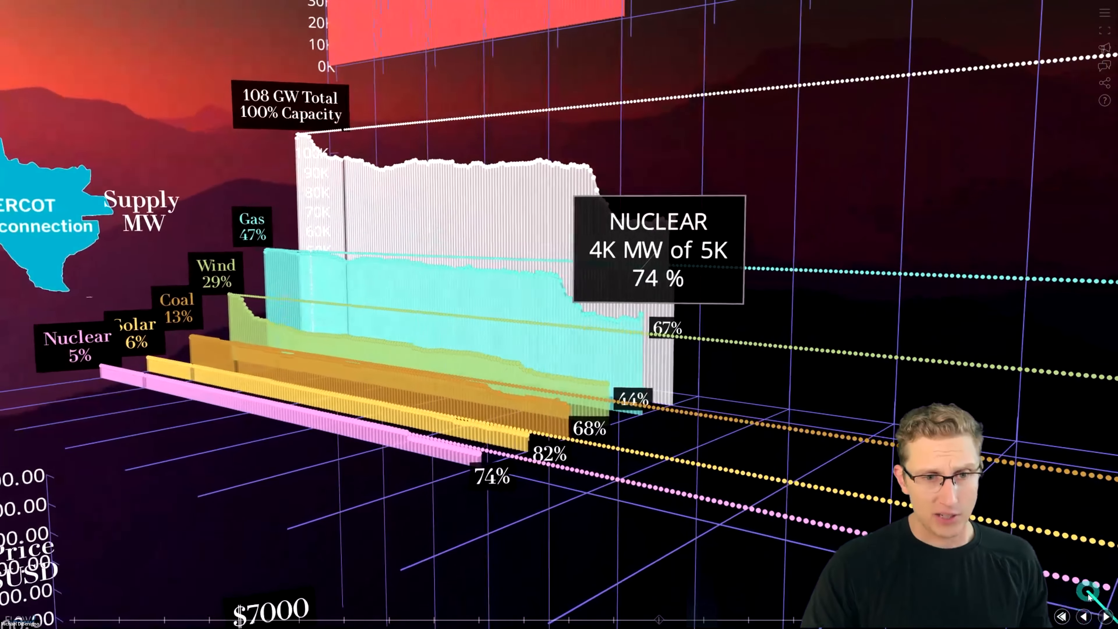
Advance to the grid frequency chart and through its load shed and power plant outage events to the 1:51:00 load shed.
left_click(1105, 616)
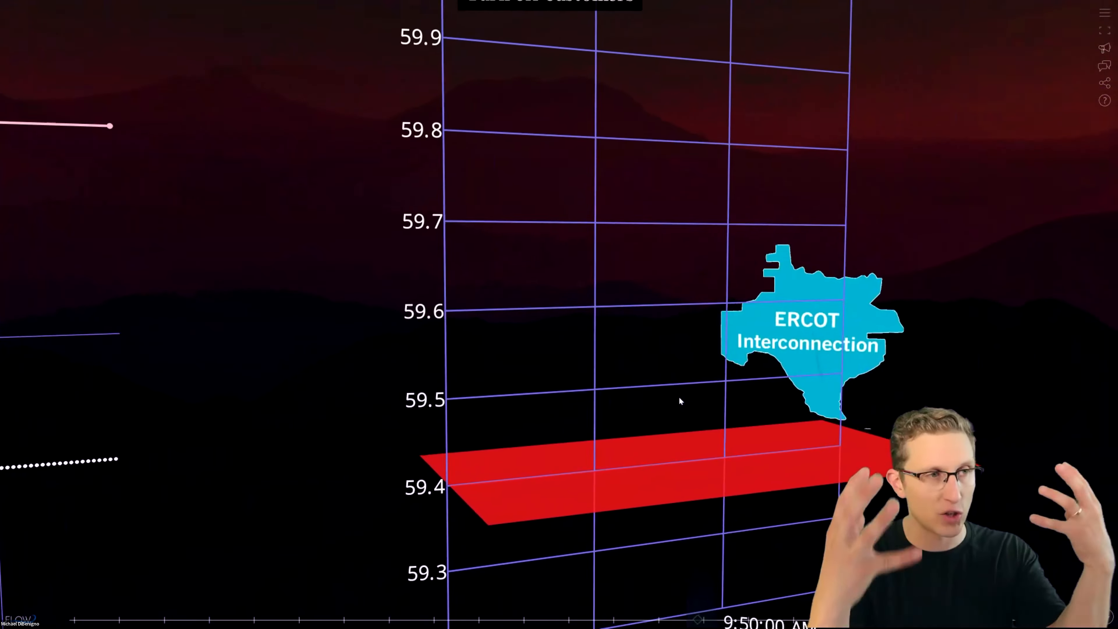
left_click(679, 397)
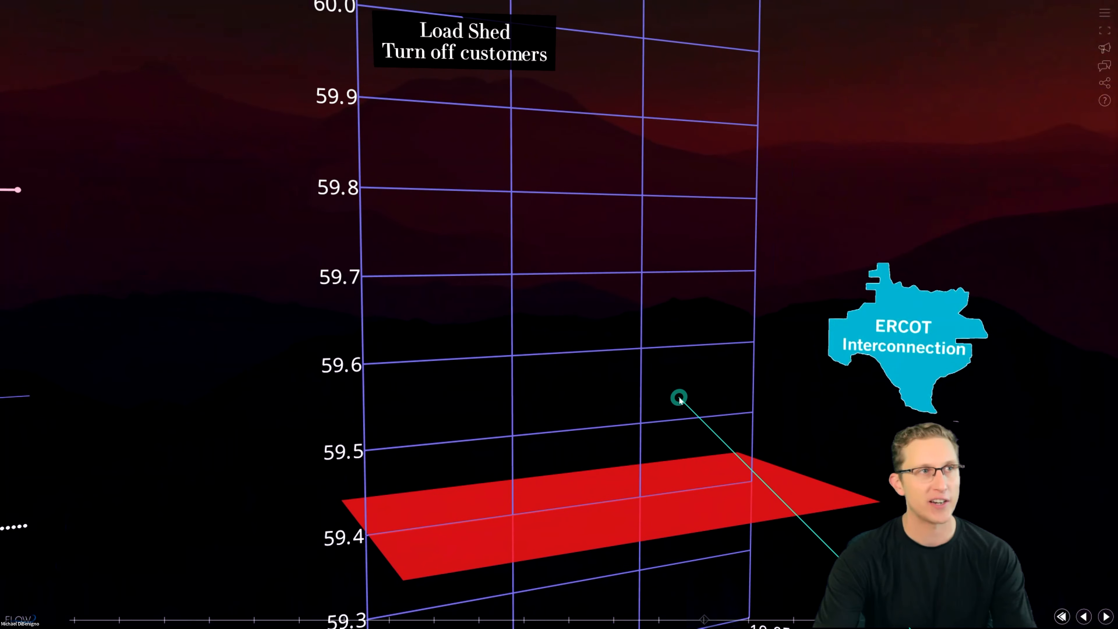
key("Right")
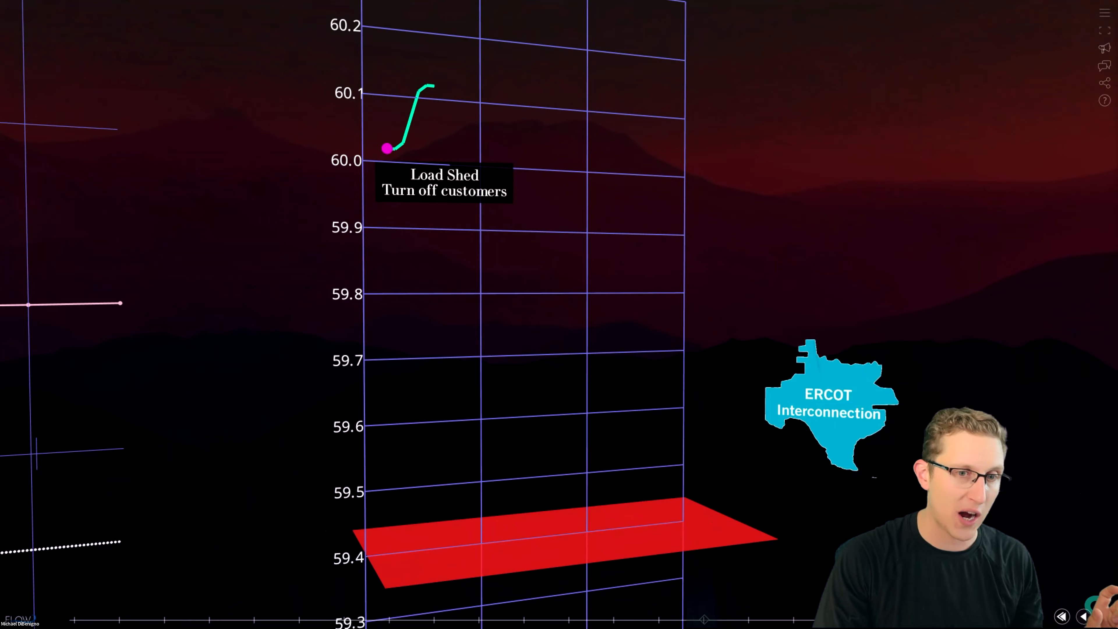
left_click(1106, 616)
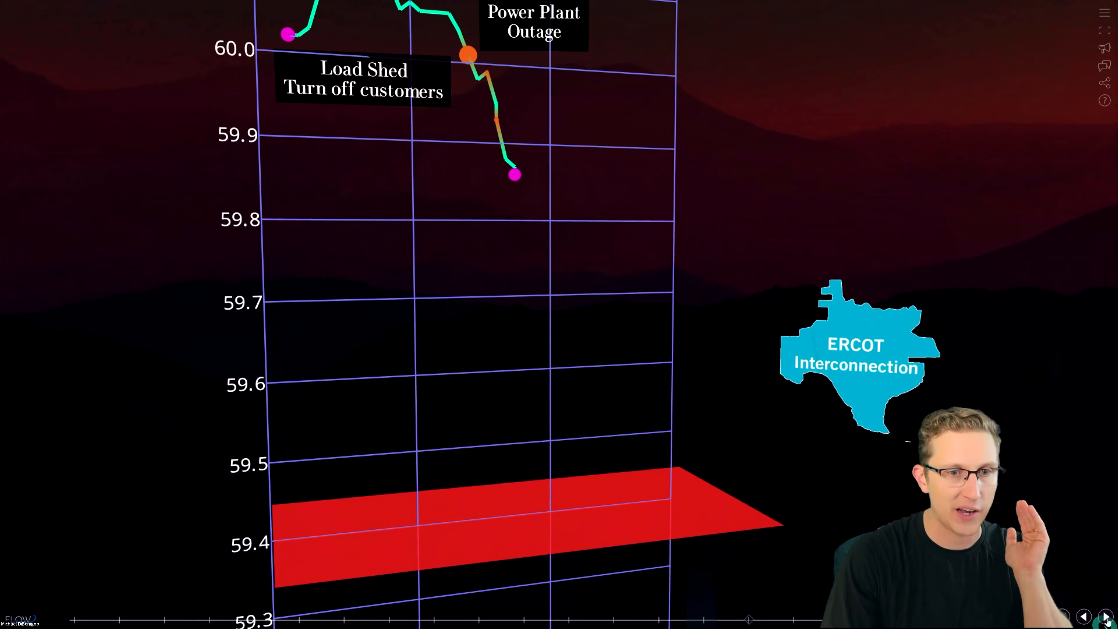
left_click(1106, 620)
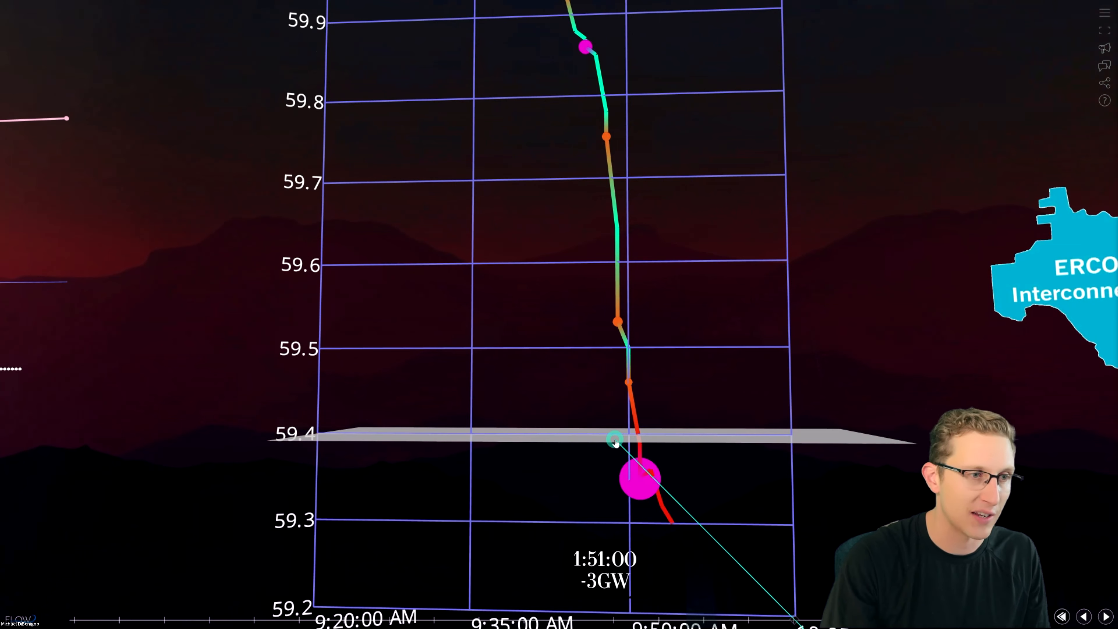
Examine the frequency drop below 59.4 Hz, and advance past the 1:55:00 load shed to the frequency recovery.
right_click_drag(846, 521, 844, 478)
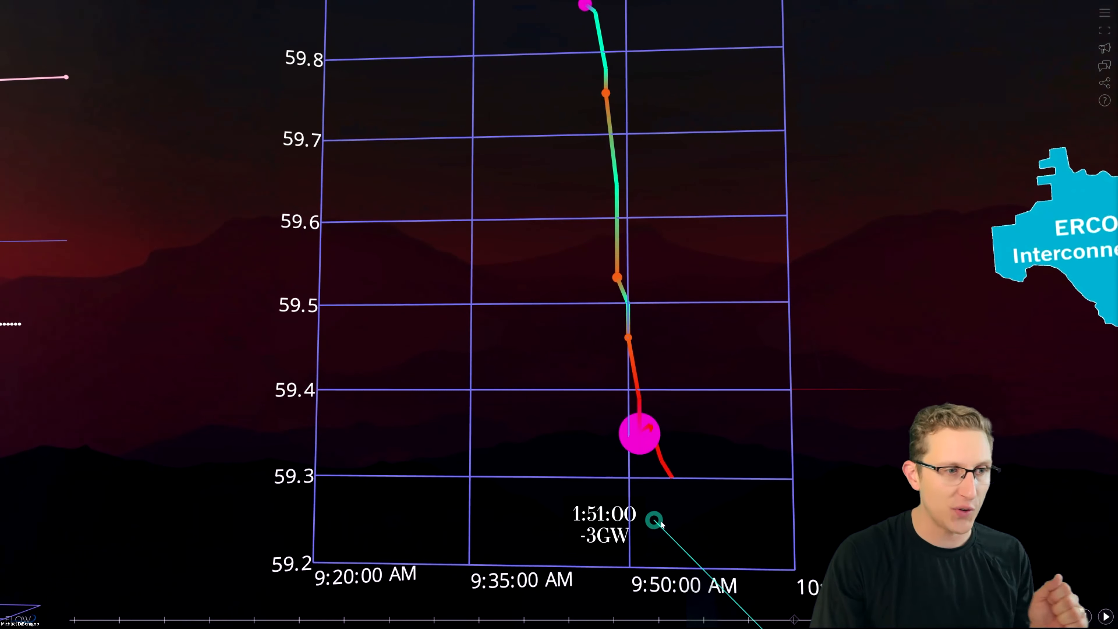
left_click_drag(737, 522, 779, 530)
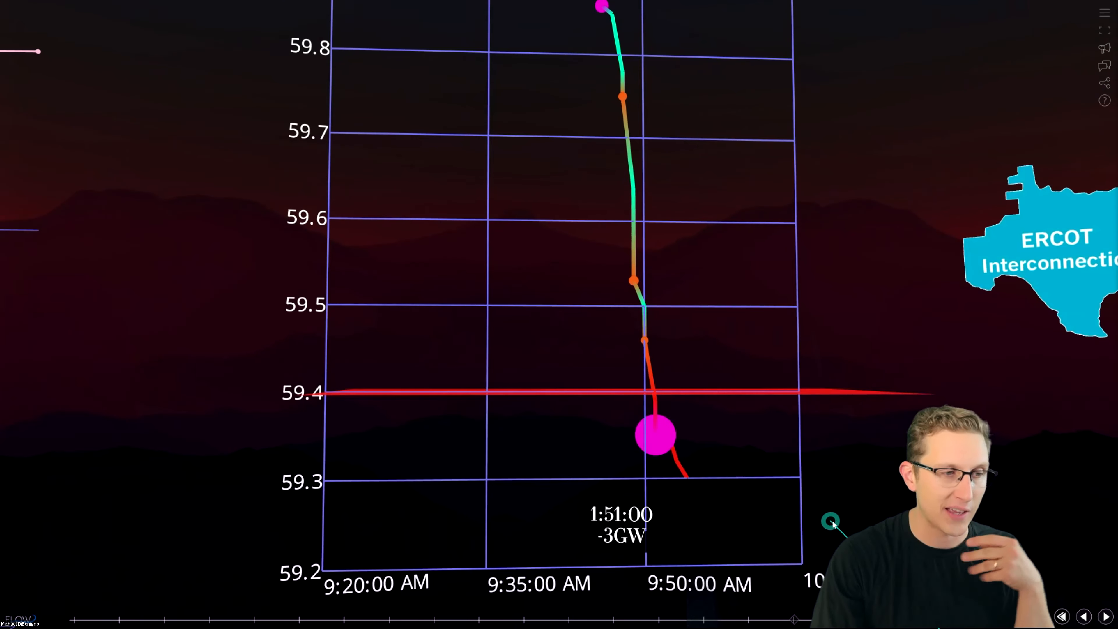
scroll(893, 496, "down", 1)
left_click_drag(894, 495, 876, 508)
scroll(876, 507, "down", 2)
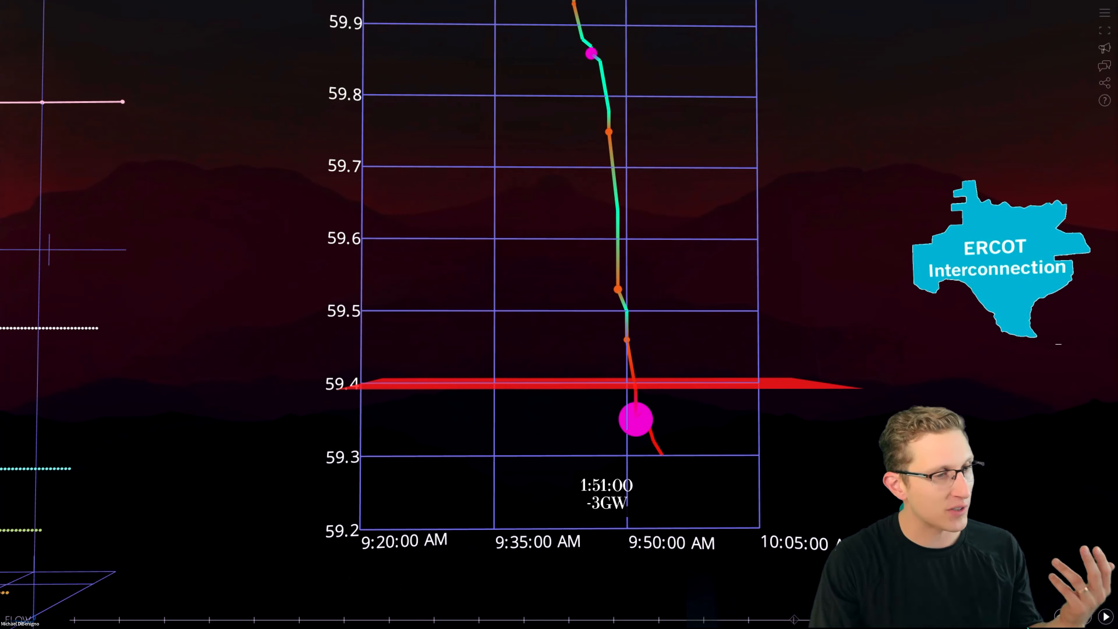
left_click_drag(875, 507, 869, 506)
left_click(1106, 618)
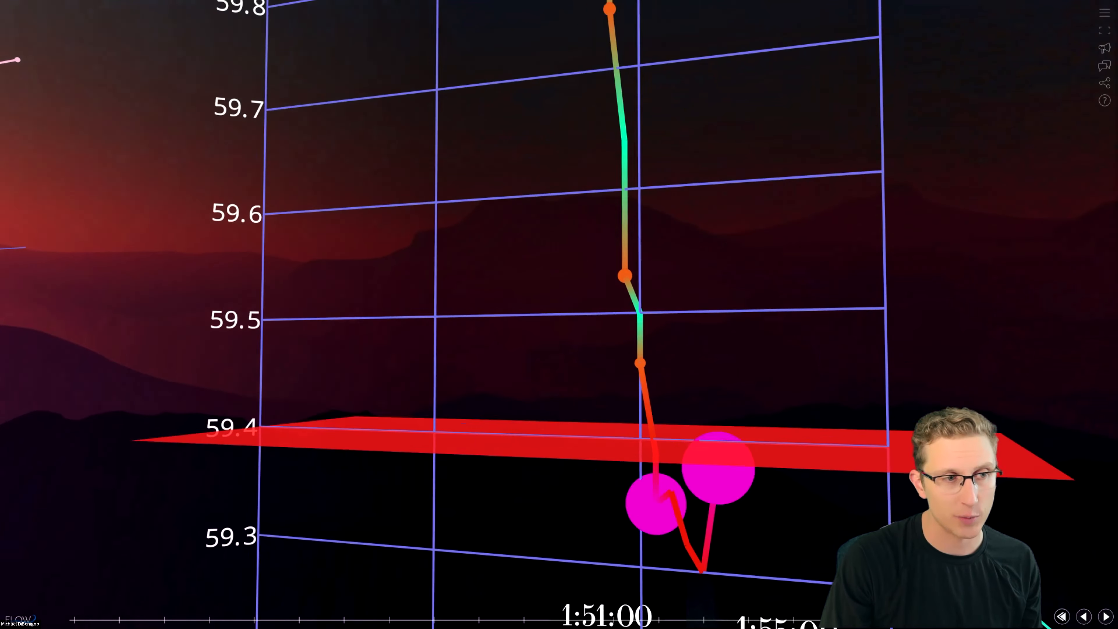
left_click(1106, 616)
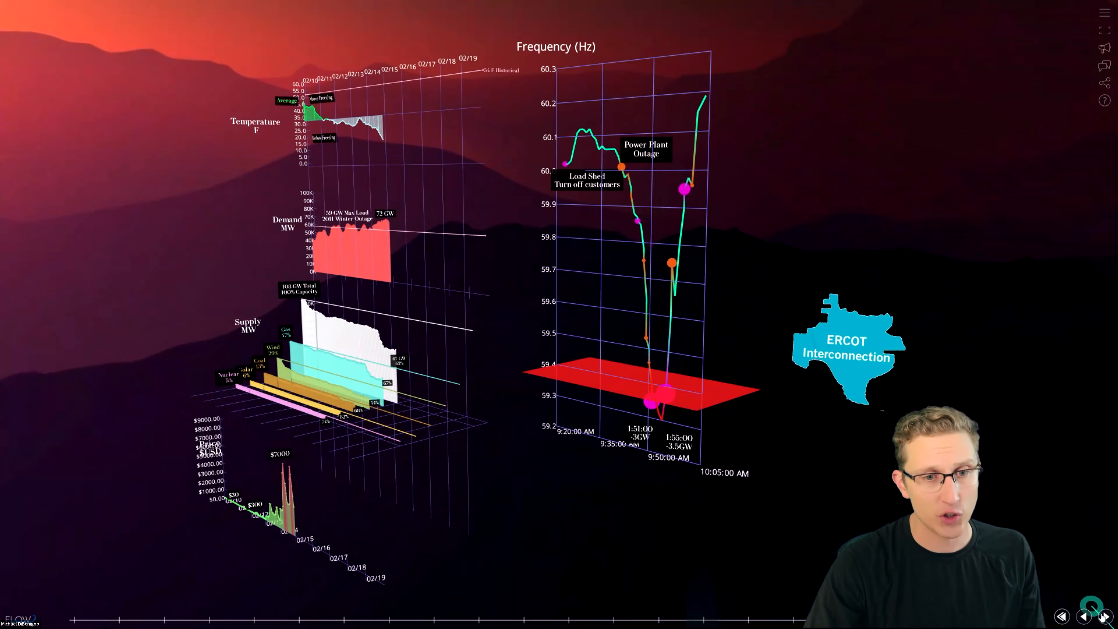
Advance through the load shed impact and the $9000 price peak to the final view of the presentation.
left_click(1104, 616)
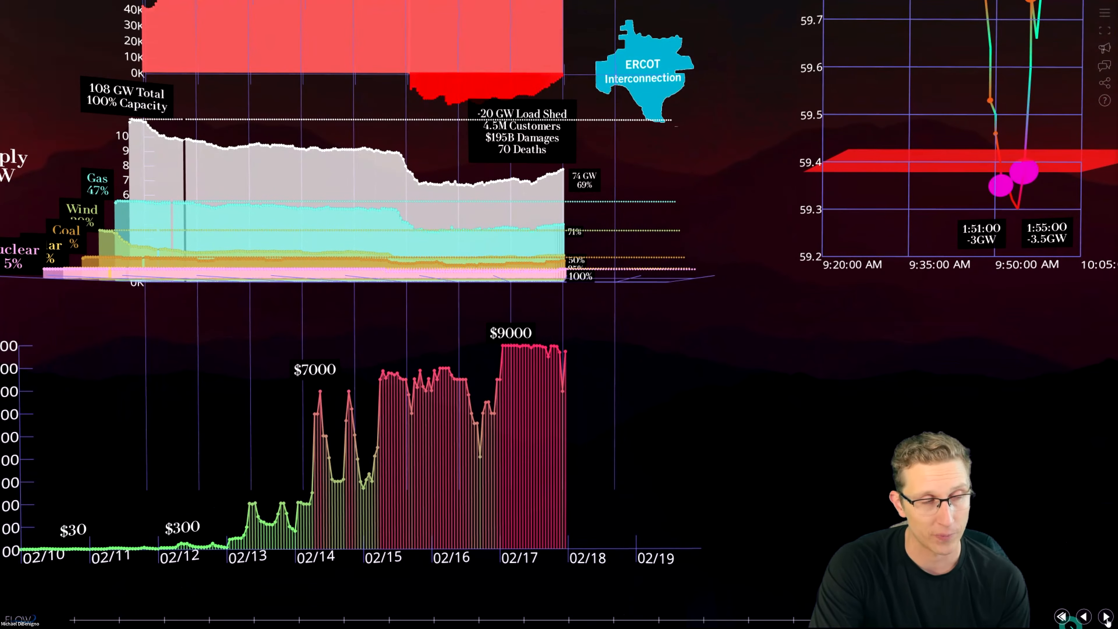
left_click(1106, 617)
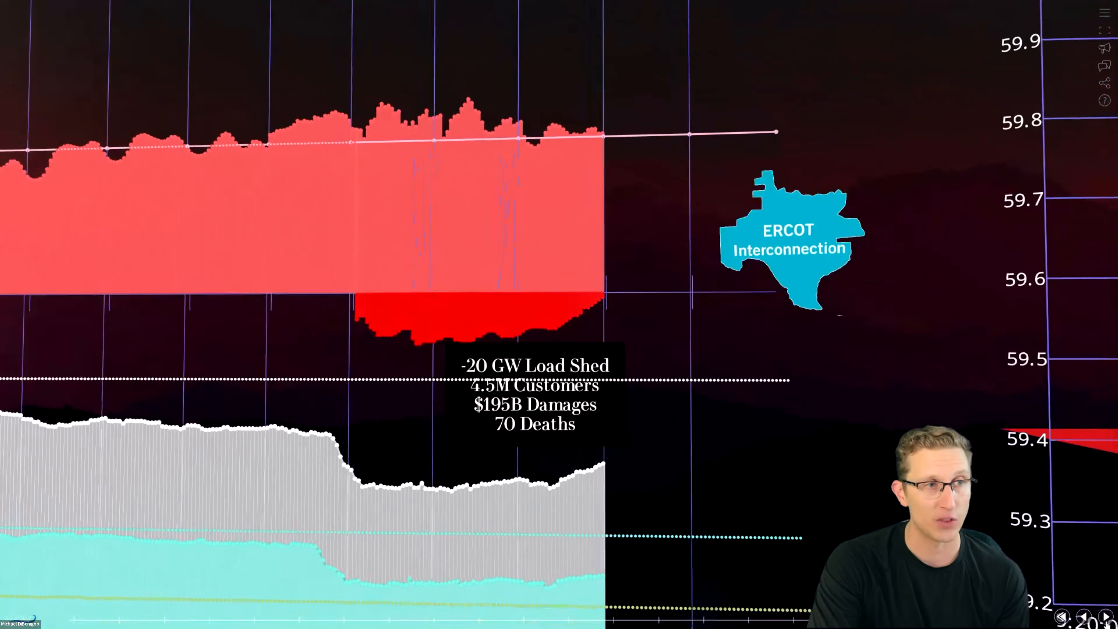
left_click(1106, 617)
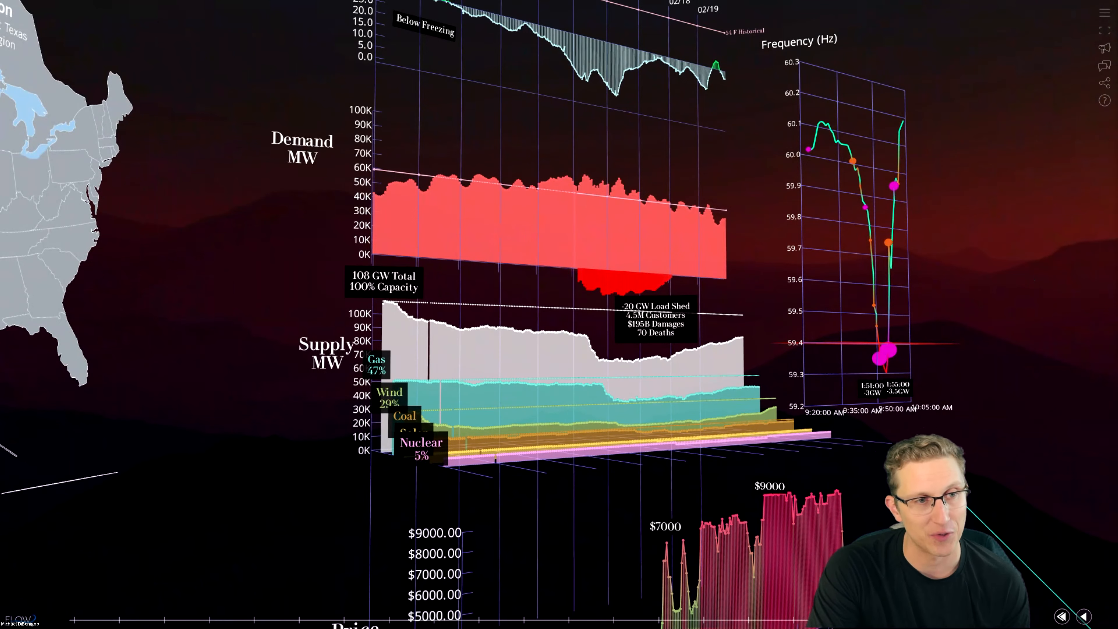
Examine the complete 3D scene from several angles, comparing the demand, supply, price and frequency charts with the interconnection map.
scroll(929, 471, "down", 5)
left_click_drag(928, 471, 799, 544)
scroll(810, 541, "up", 5)
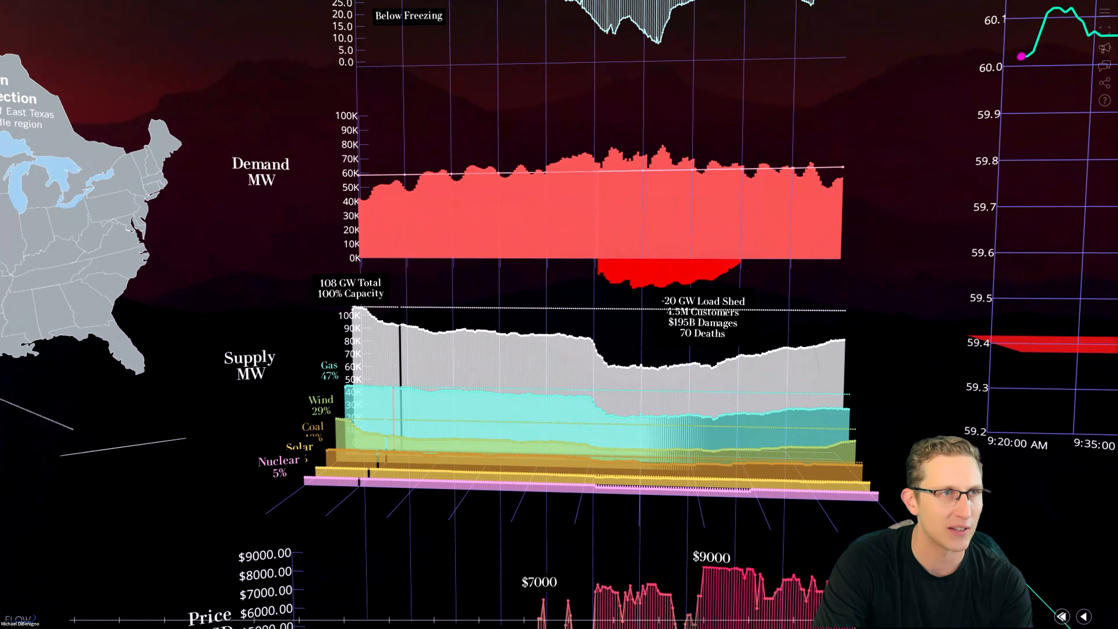
left_click_drag(979, 530, 717, 541)
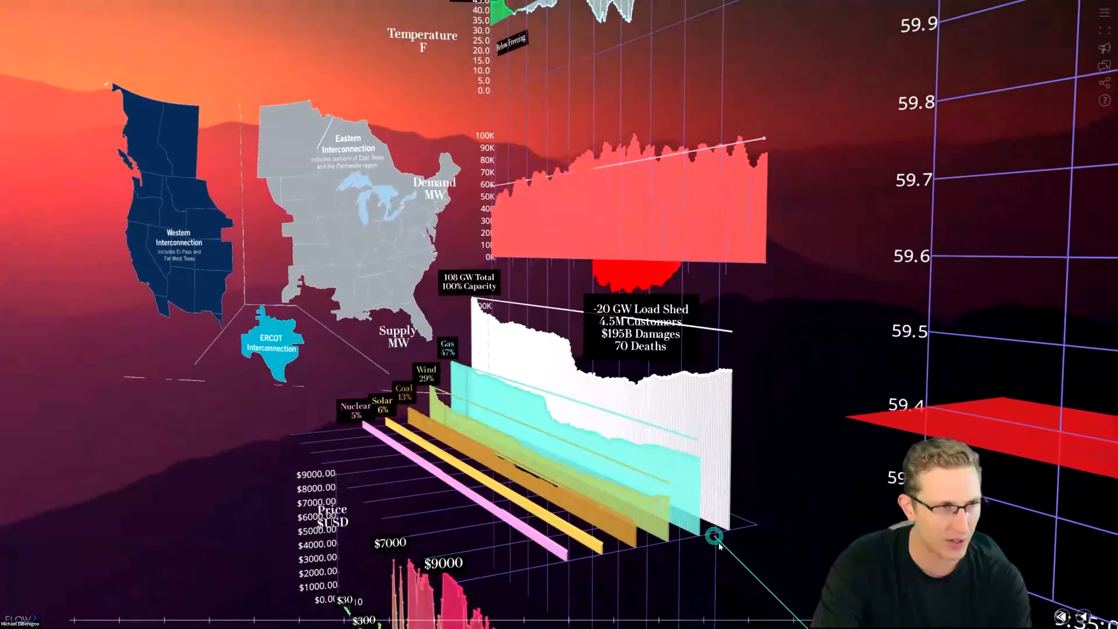
left_click_drag(662, 584, 696, 483)
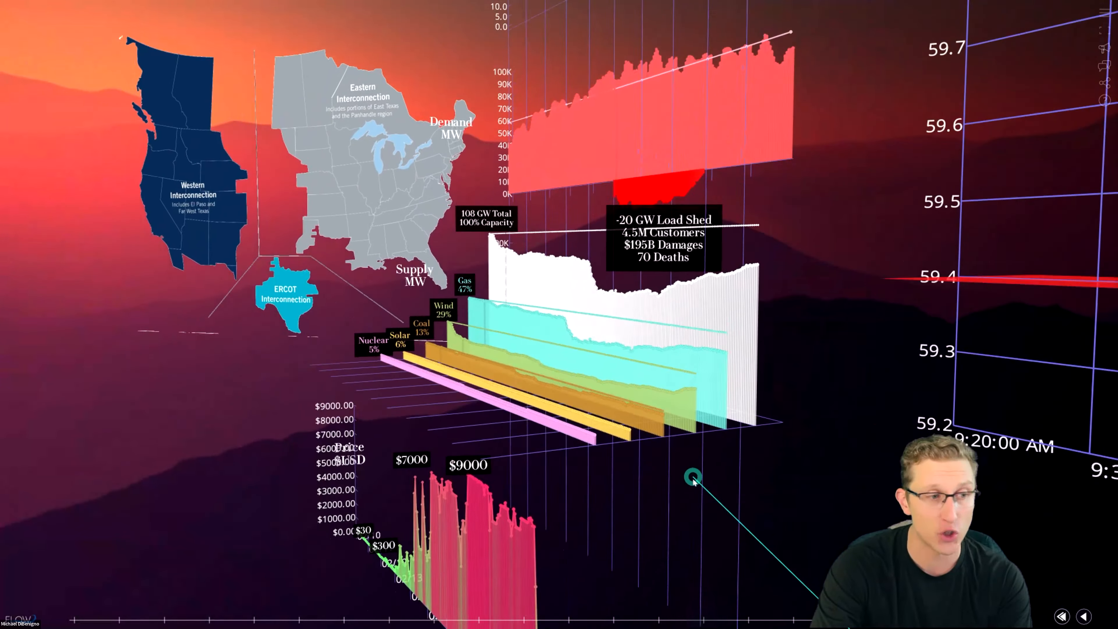
mouse_move(307, 487)
left_mouse_down()
mouse_move(429, 516)
mouse_move(497, 512)
mouse_move(502, 482)
left_mouse_up()
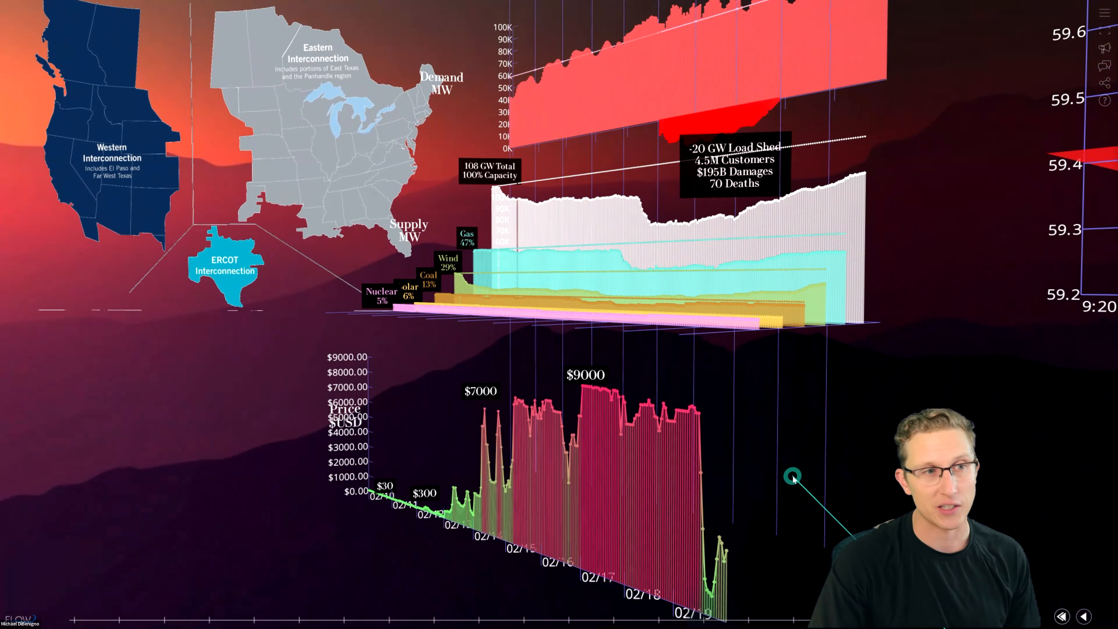
left_click_drag(816, 447, 807, 467)
left_click_drag(886, 409, 995, 466)
right_click_drag(744, 421, 675, 444)
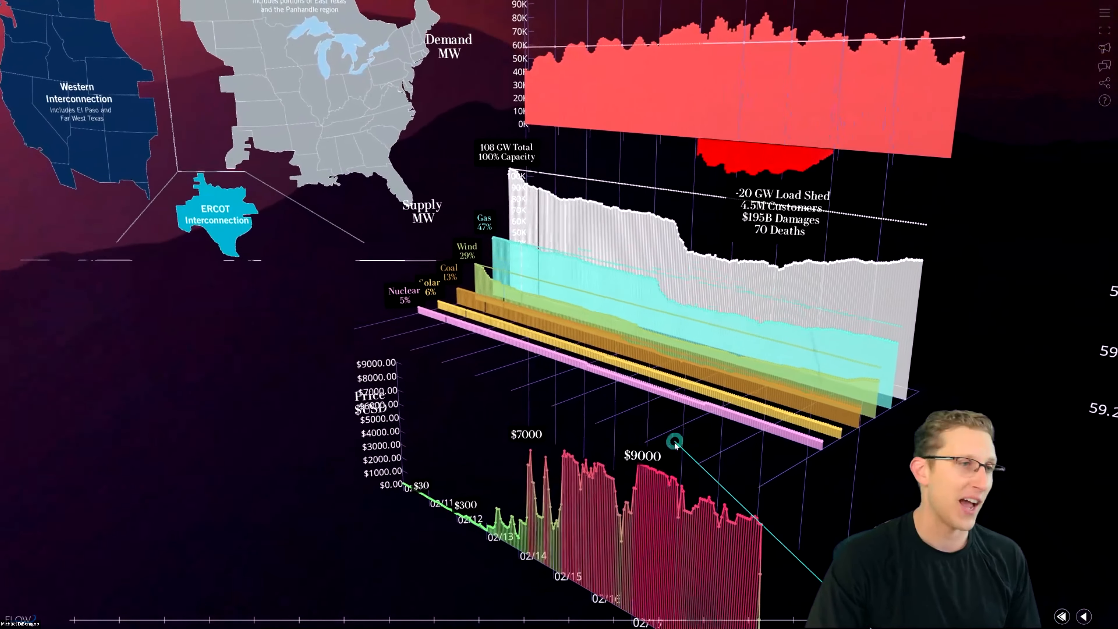
scroll(691, 447, "down", 5)
scroll(693, 449, "down", 5)
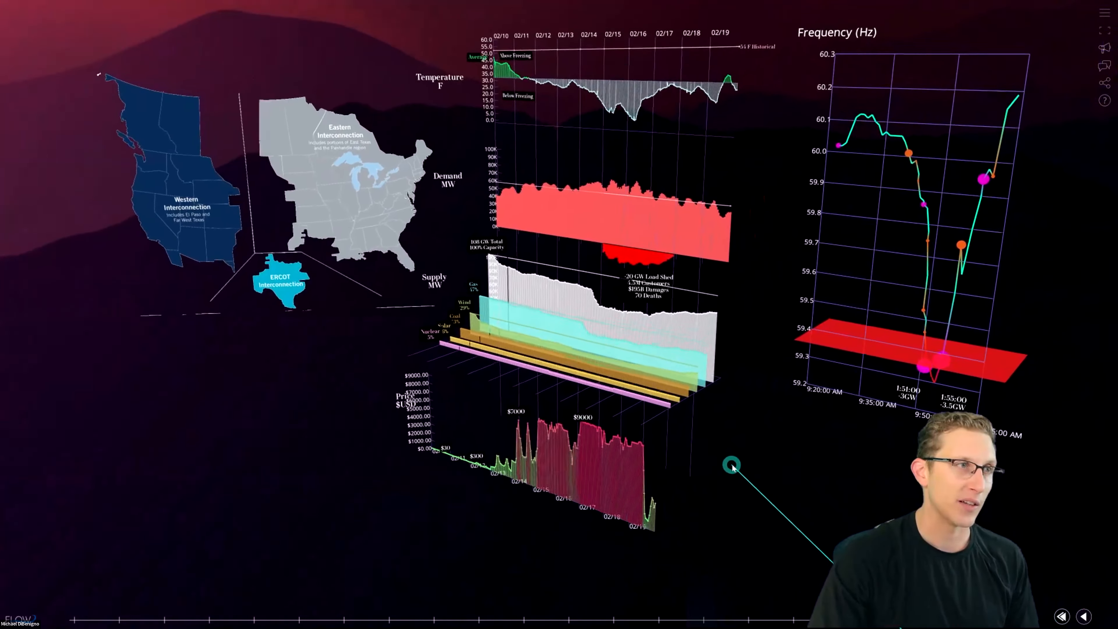
left_click_drag(731, 465, 846, 275)
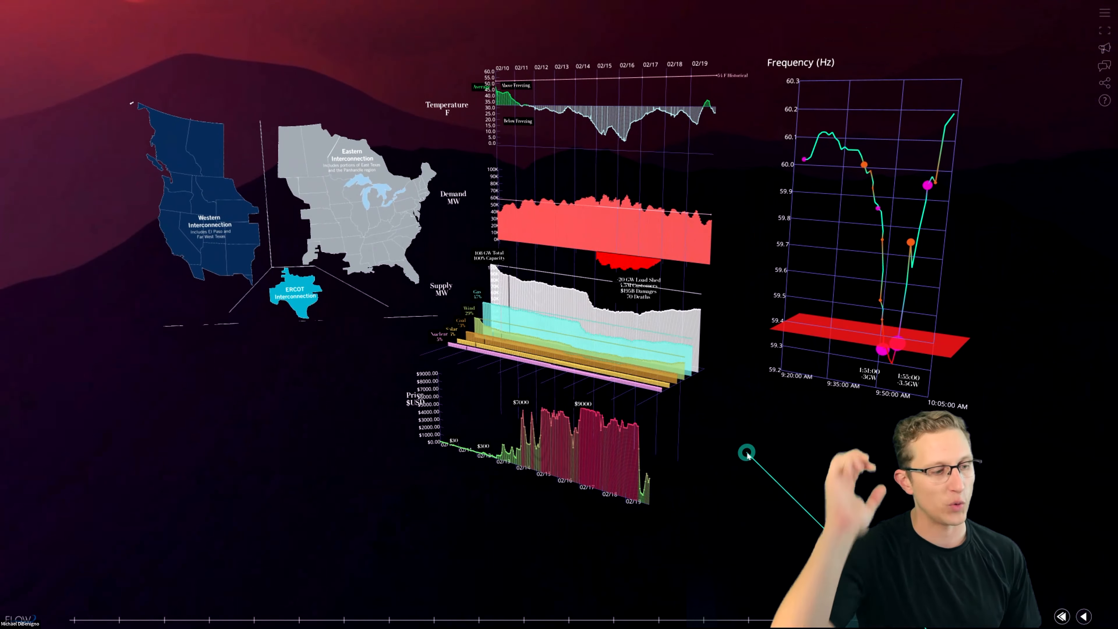
left_click_drag(747, 453, 771, 380)
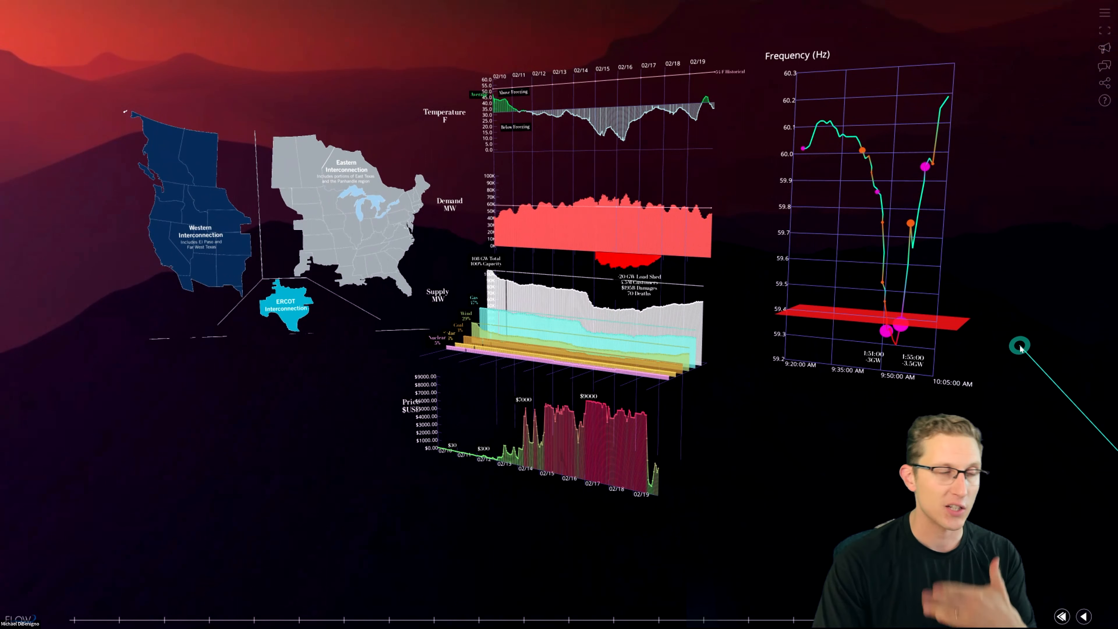
left_click_drag(959, 473, 876, 532)
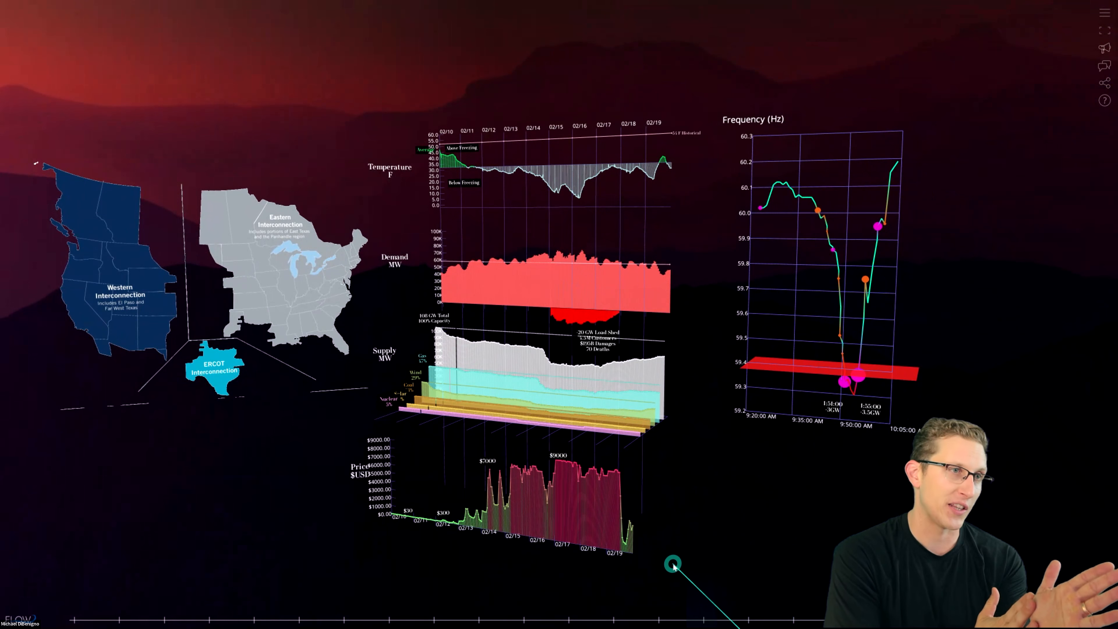
Exit the full-screen presentation, view the asos data in Google Sheets, and switch to the Lesson Plan document in Google Docs.
key("Escape")
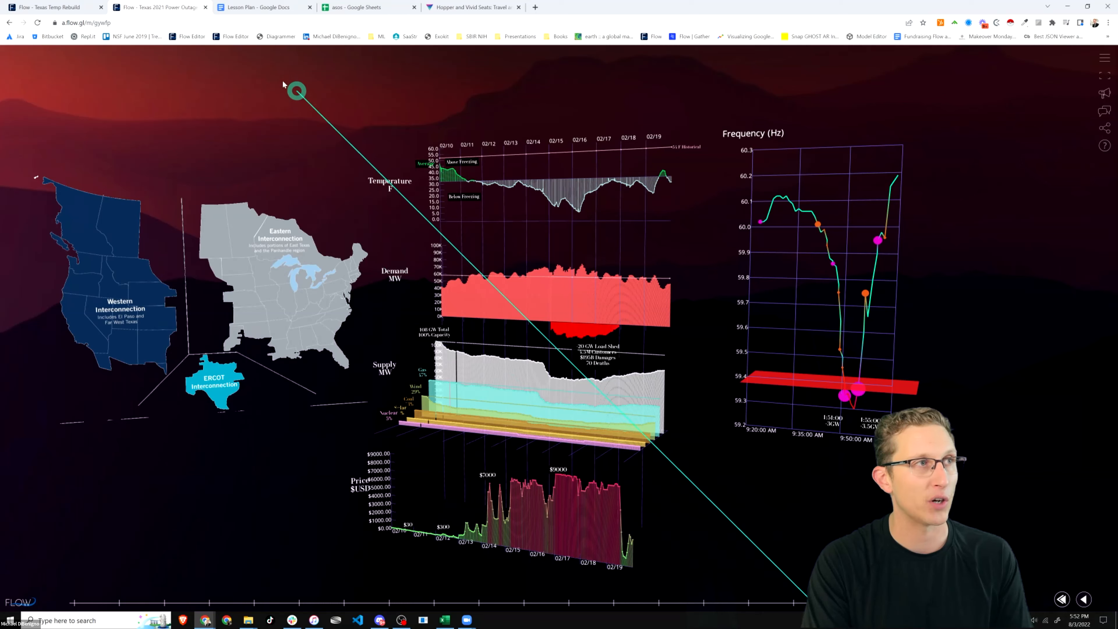
left_click_drag(325, 158, 335, 166)
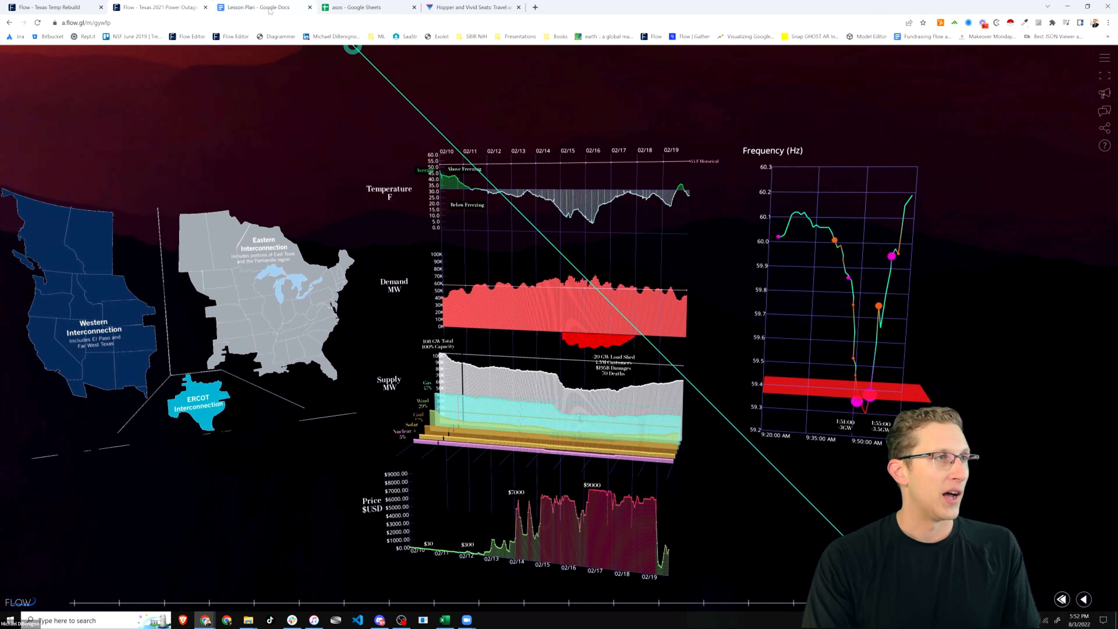
left_click(354, 11)
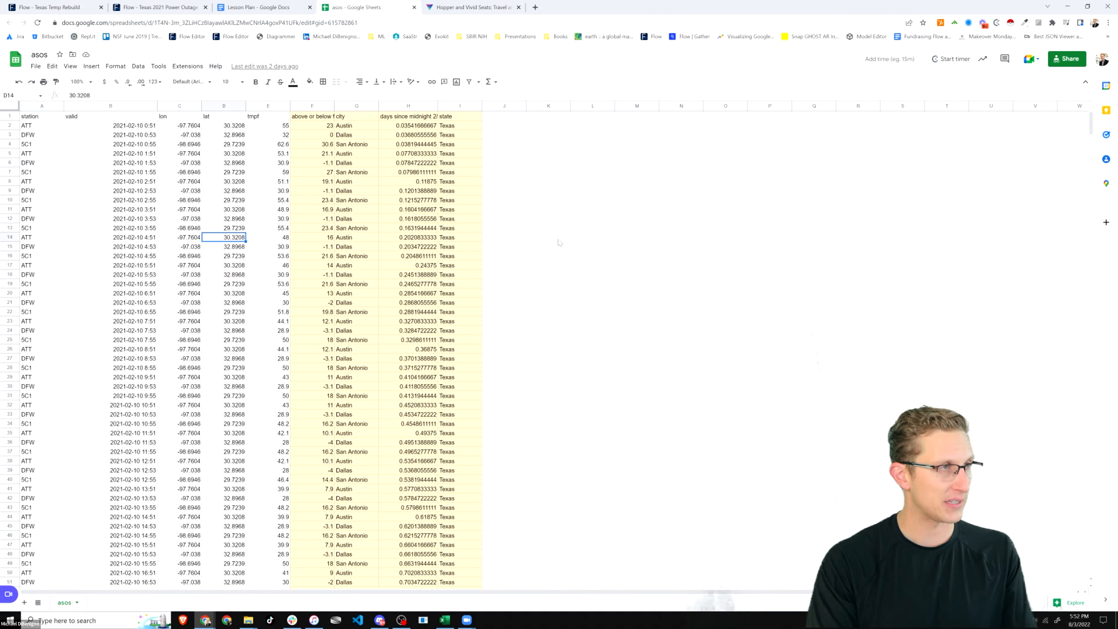
left_click(283, 11)
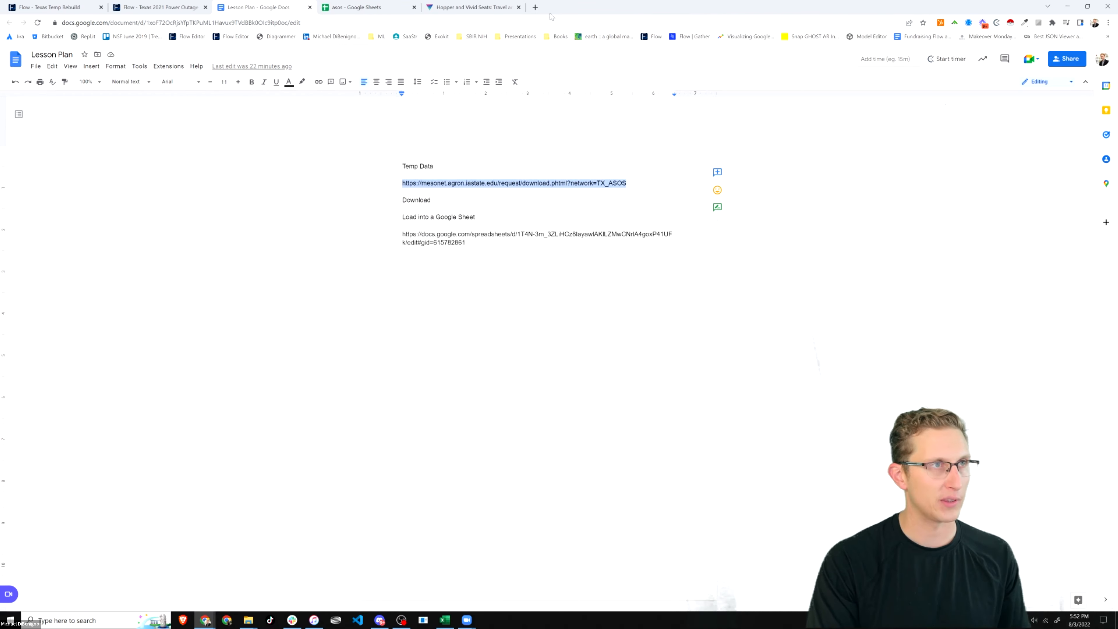
left_click(535, 7)
type("https://mesonet.agron.iastate.edu/request/download.phtml?network=TX_ASOS")
key("Return")
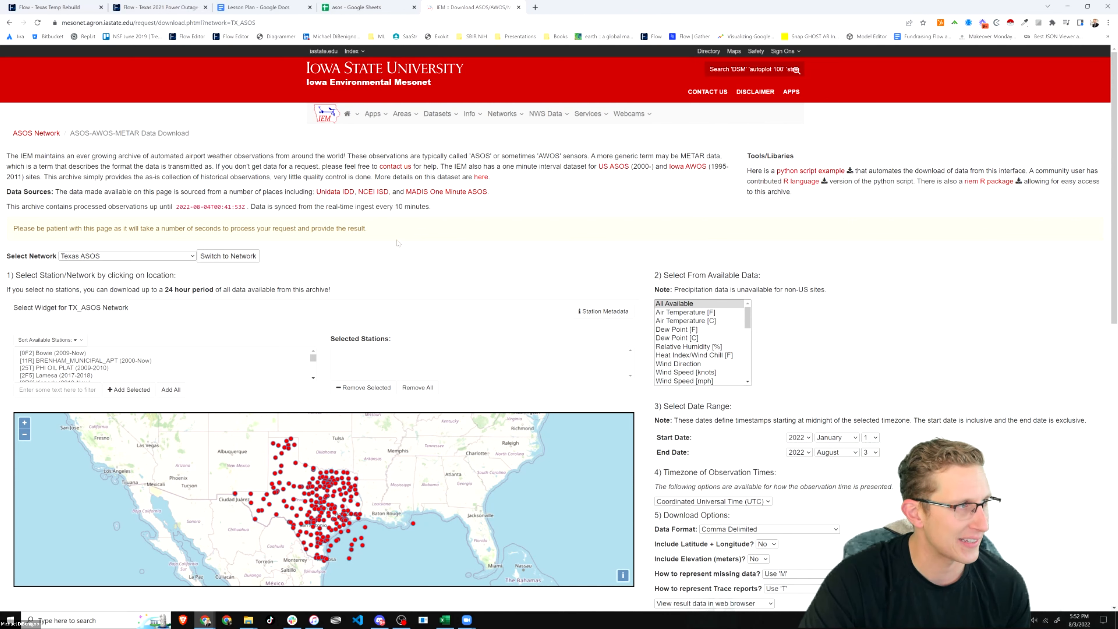
scroll(397, 242, "down", 2)
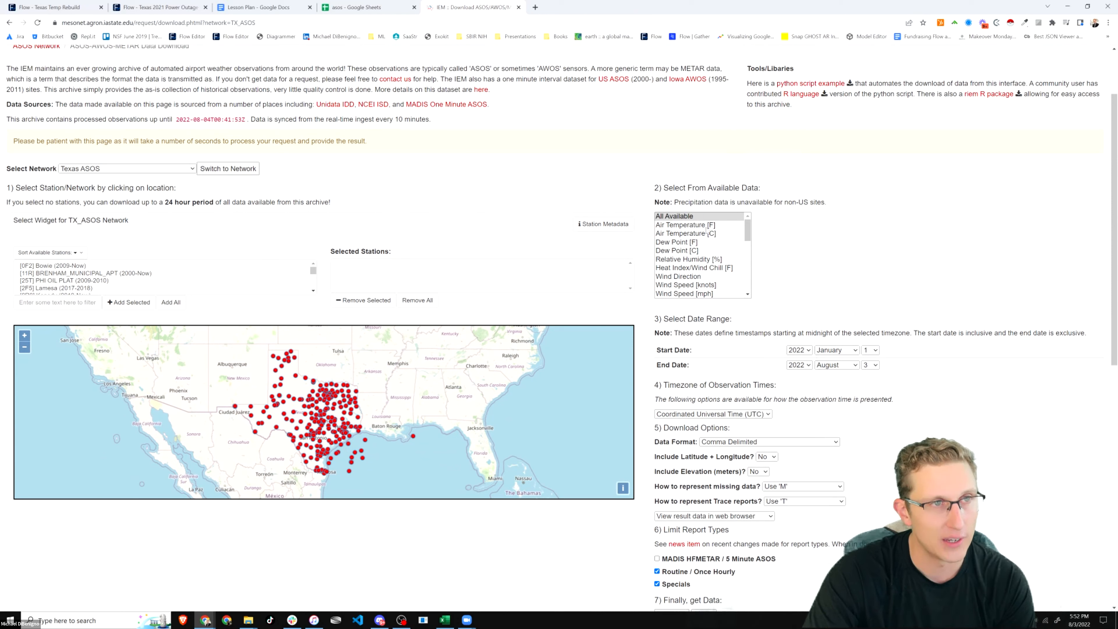
scroll(697, 277, "down", 5)
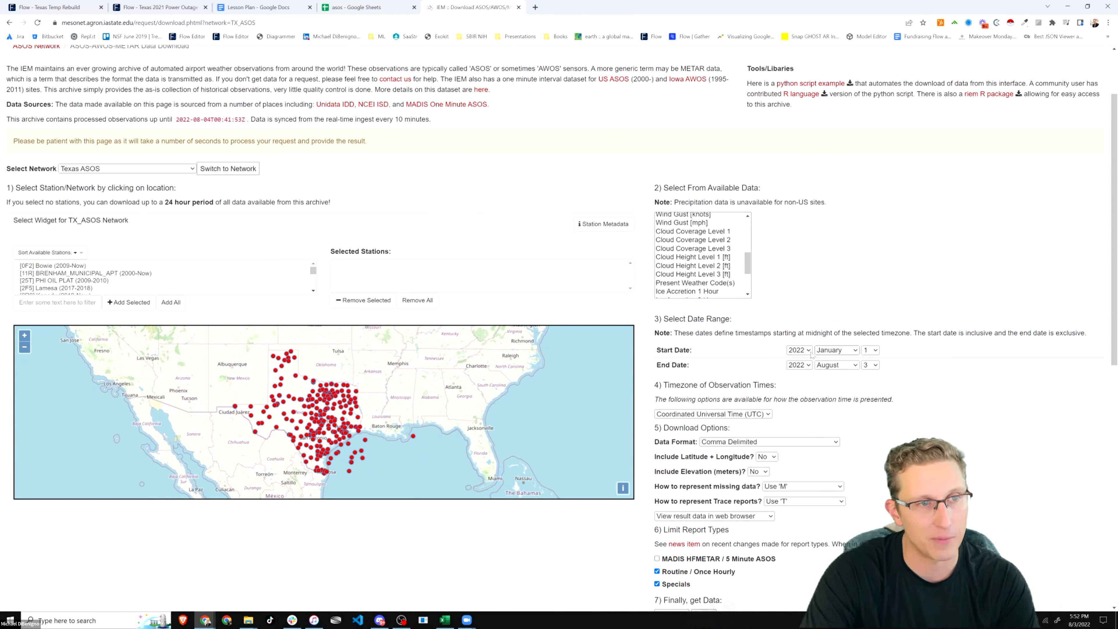
scroll(959, 383, "down", 4)
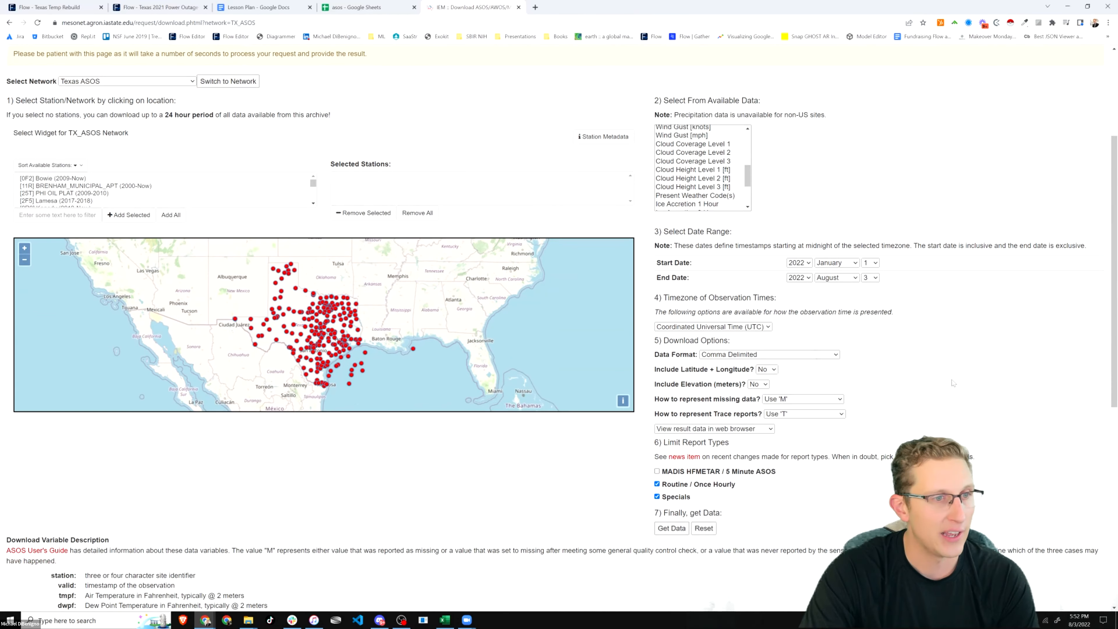
scroll(948, 386, "down", 2)
scroll(951, 384, "up", 7)
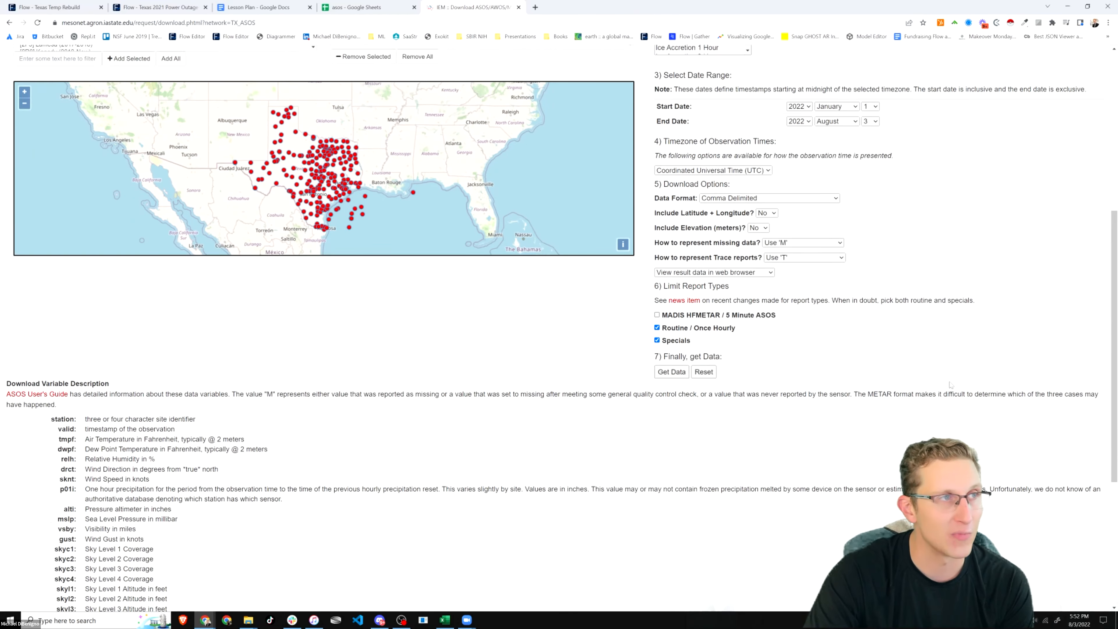
Add the [5C1] San Antonio and [ABI] Abilene stations to the selected stations.
left_click(97, 327)
scroll(96, 327, "down", 1)
left_click(85, 321)
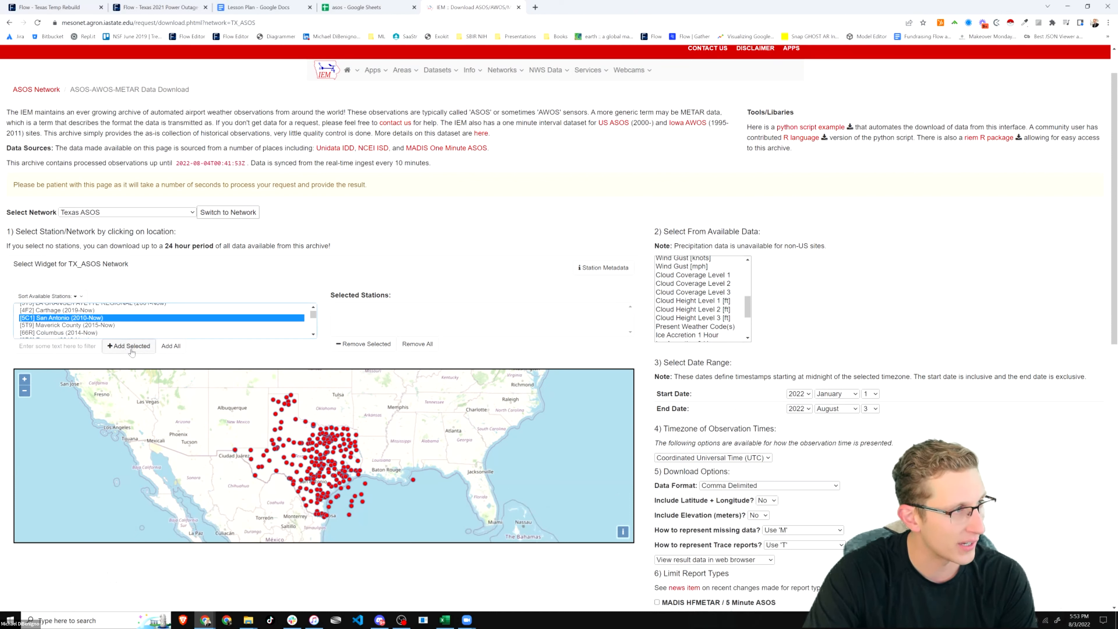
left_click(118, 347)
scroll(86, 333, "up", 8)
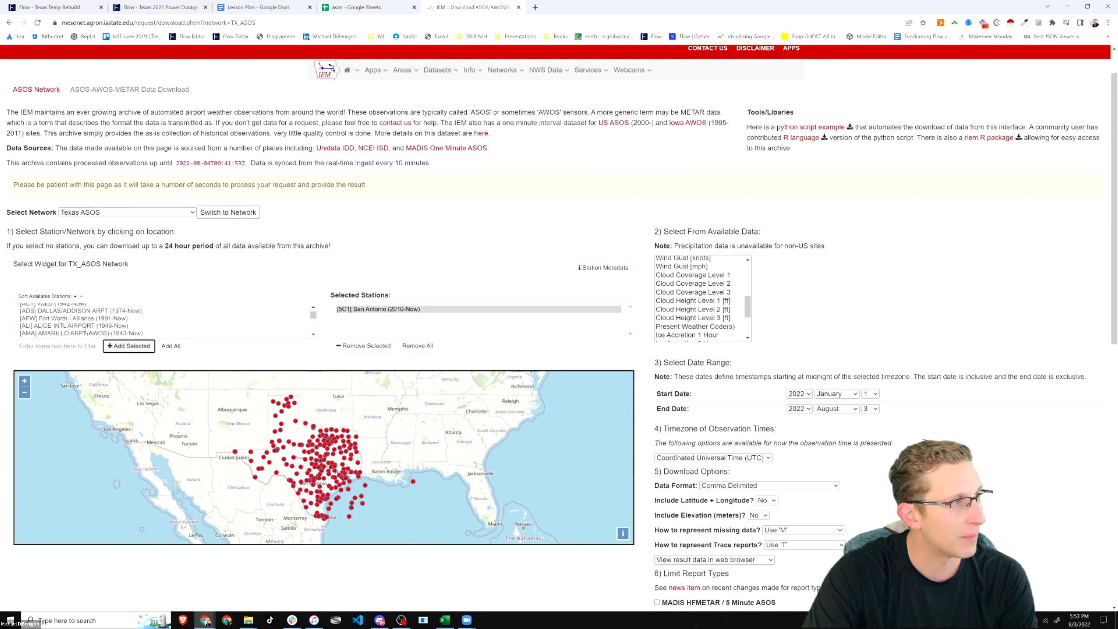
scroll(86, 331, "down", 8)
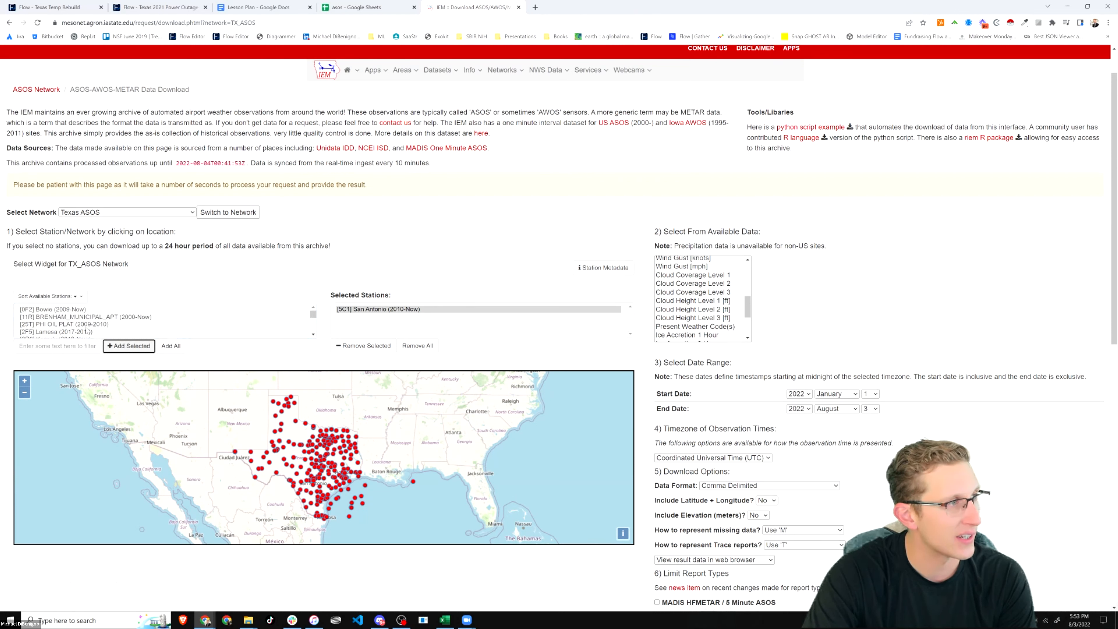
left_click(90, 326)
left_click(116, 348)
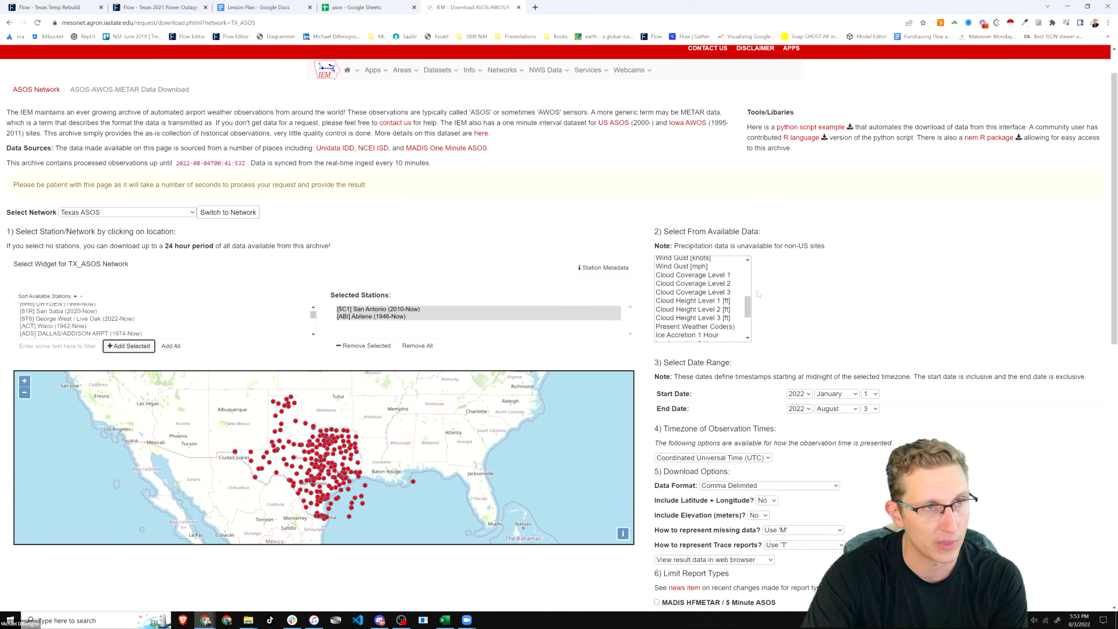
Choose Air Temperature [F] as the requested data and set the start date to February 10, 2021.
scroll(747, 304, "up", 5)
left_click(713, 270)
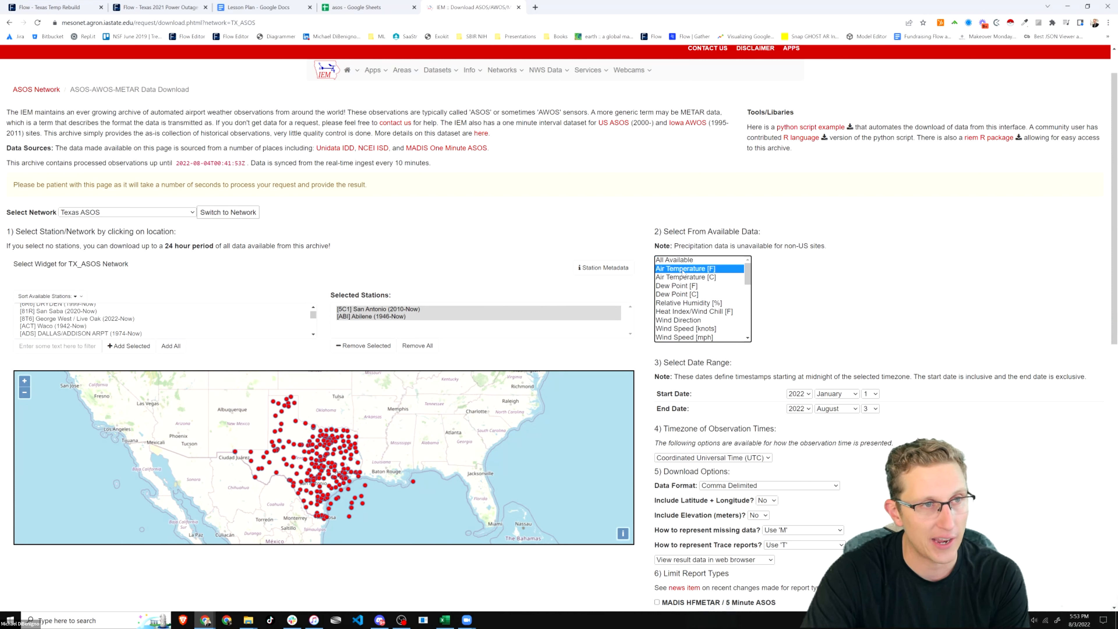
left_click(799, 394)
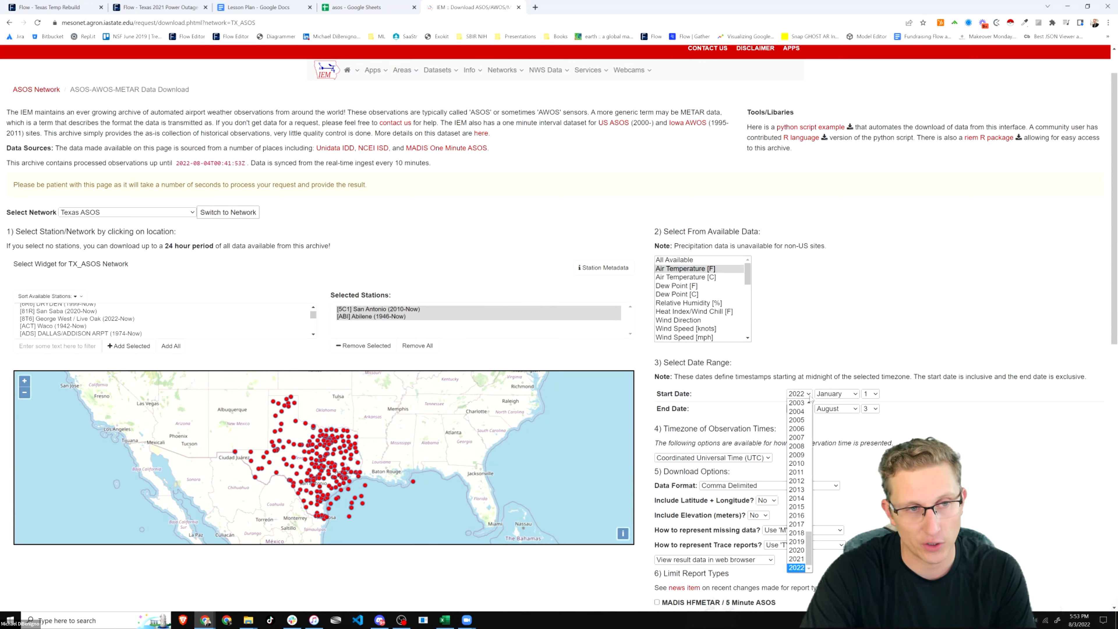
left_click(798, 558)
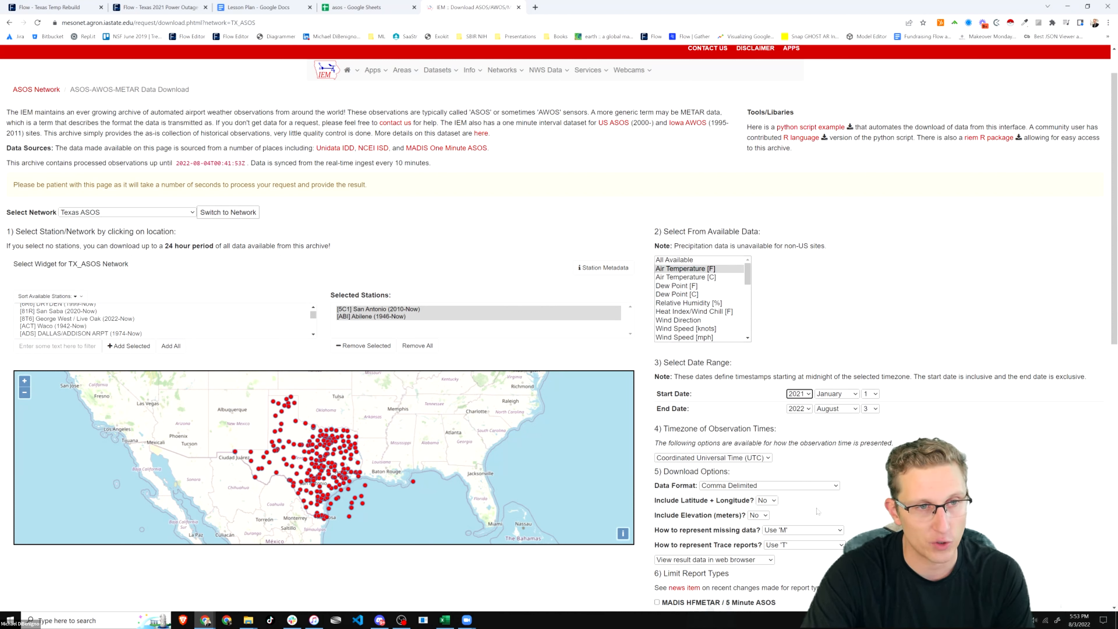
left_click(854, 393)
left_click(831, 410)
left_click(869, 393)
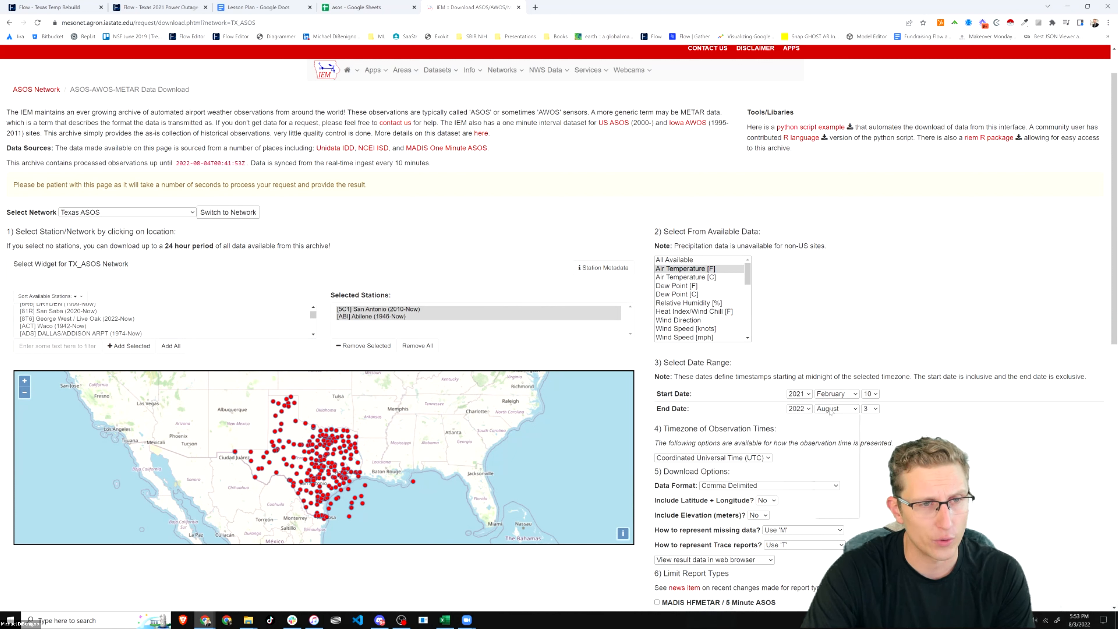
Set the end date to February 20, 2021.
left_click(799, 408)
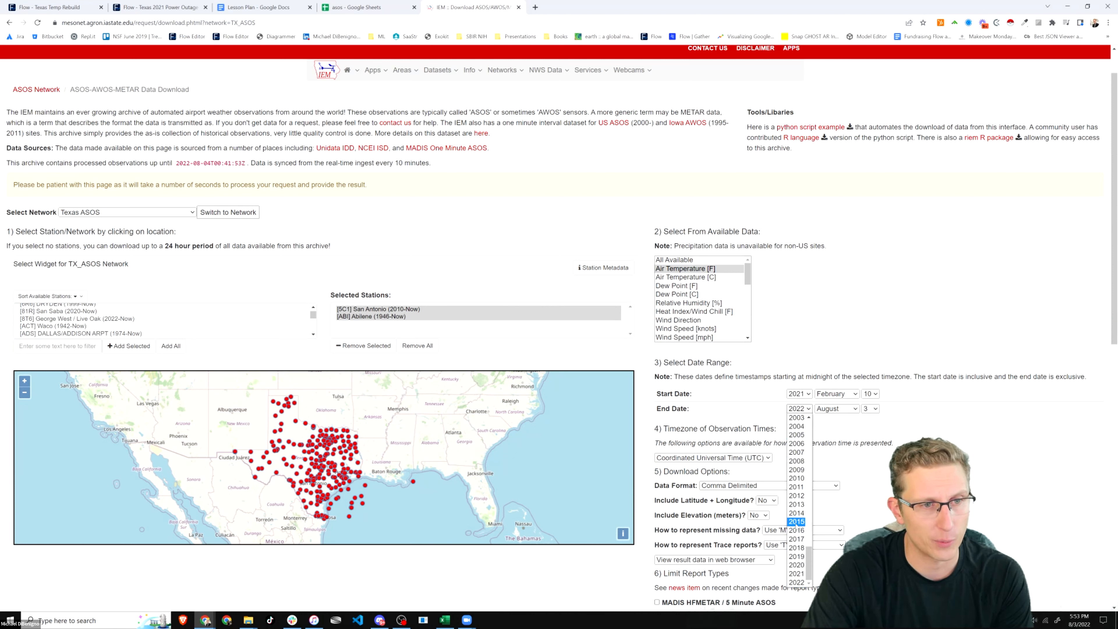
left_click(796, 573)
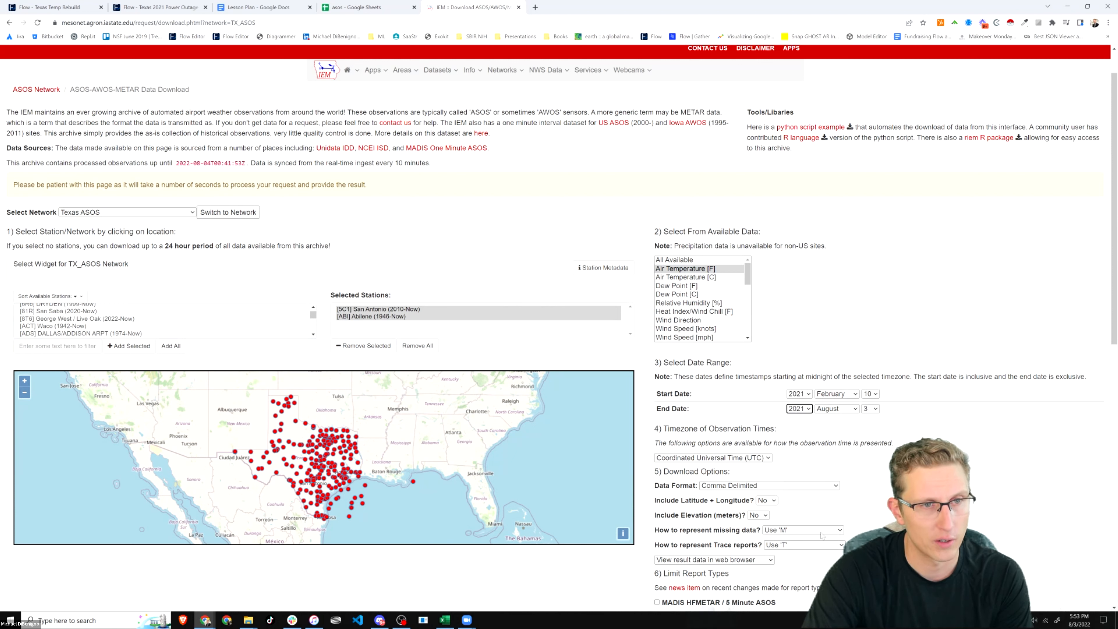
left_click(832, 411)
left_click(841, 426)
left_click(872, 409)
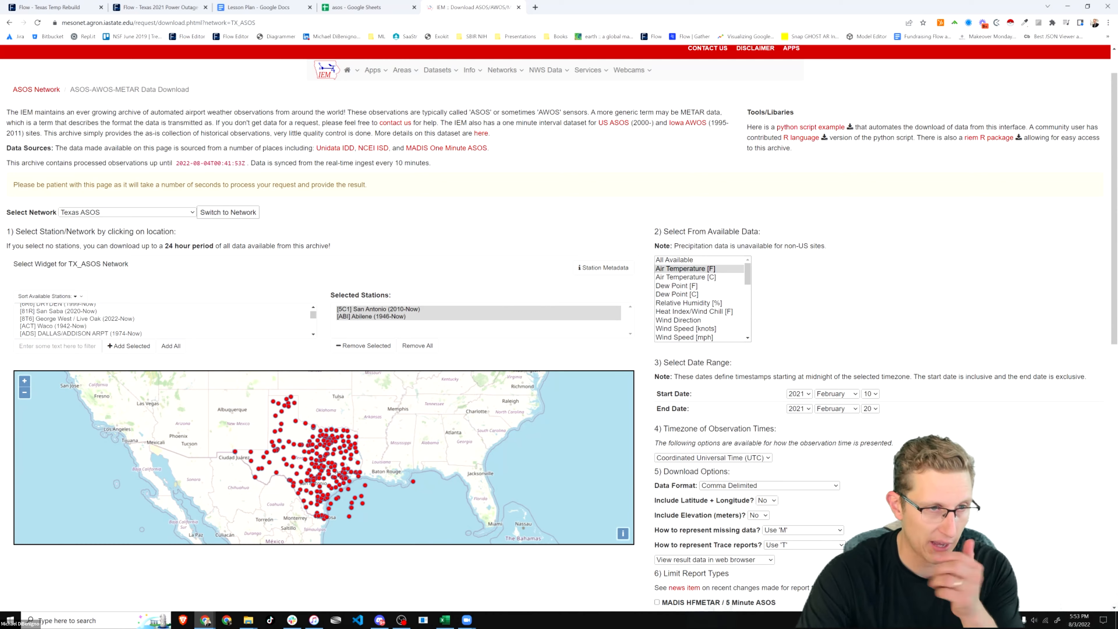
Get the data as a browser view, return to the request form, and download the same data as a file saved on the computer.
scroll(668, 519, "down", 3)
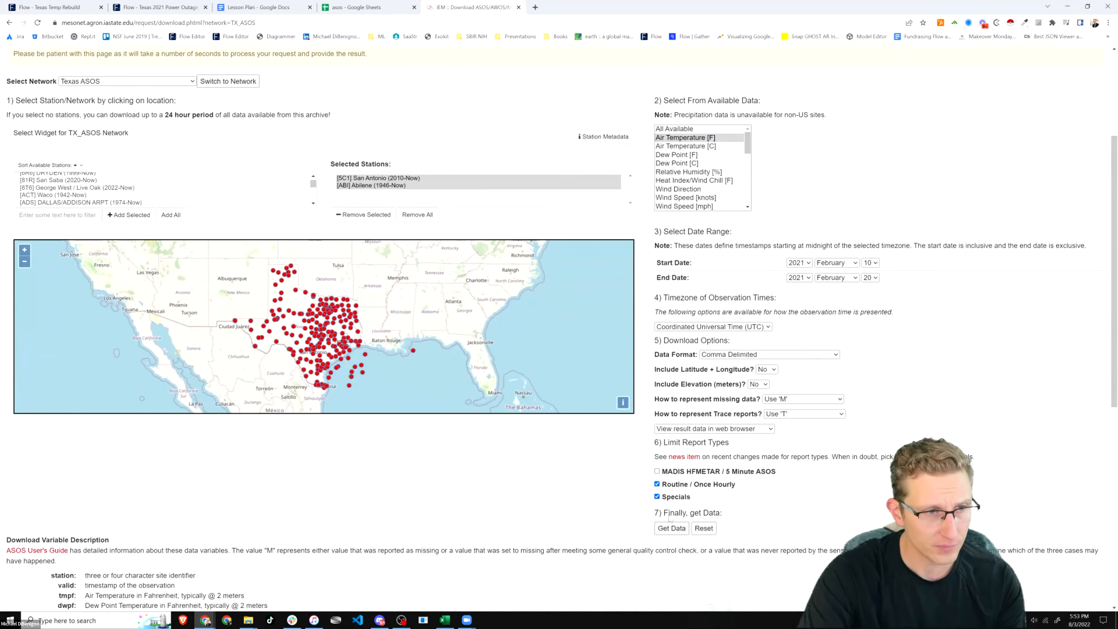
left_click(671, 528)
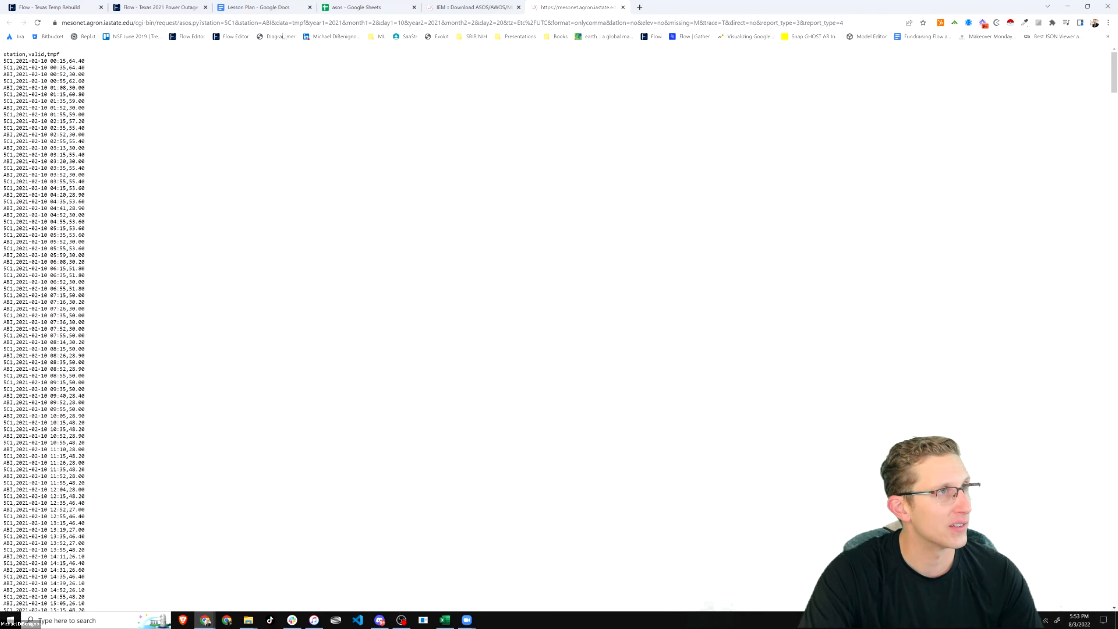
left_click(469, 8)
left_click(721, 428)
left_click(713, 443)
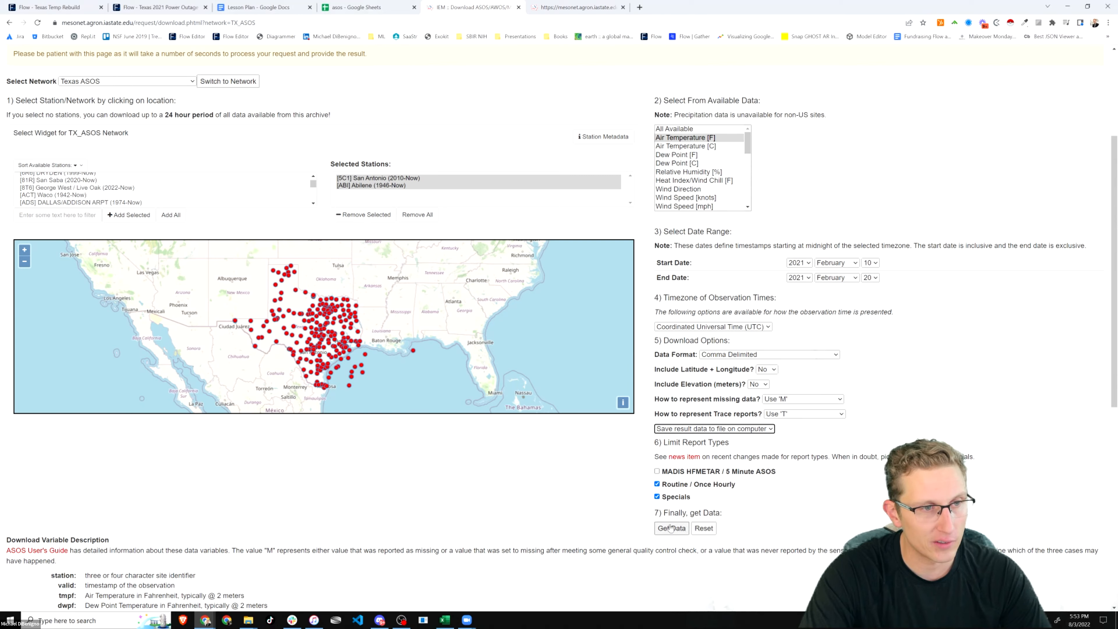
left_click(670, 528)
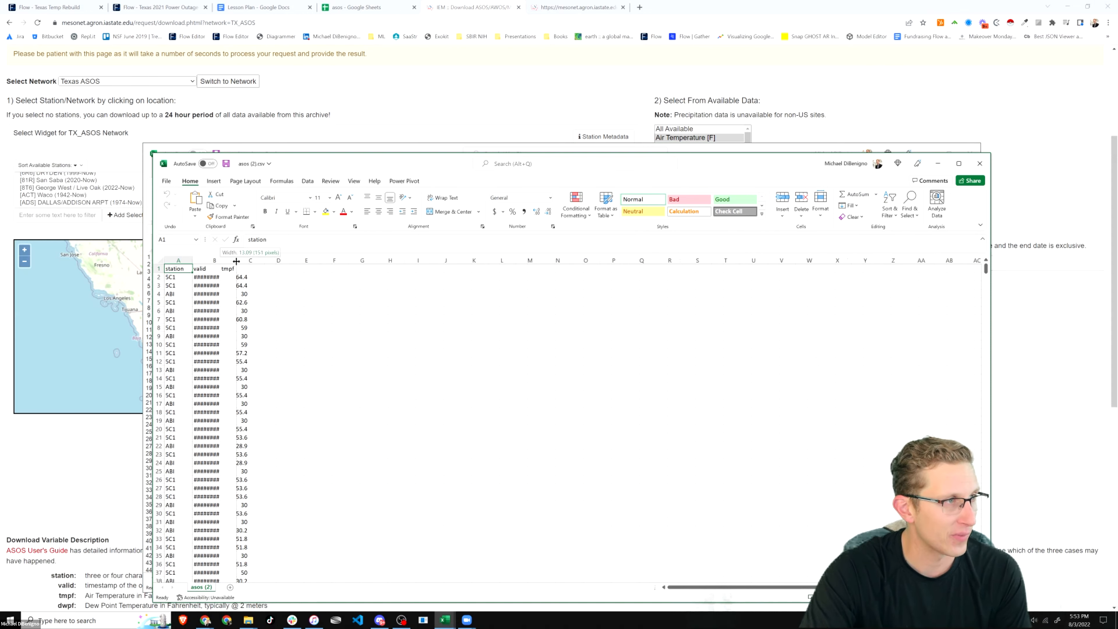
In the downloaded asos (2).csv in Excel, fit the valid column to its timestamps and inspect the station and tmpf values.
double_click(220, 261)
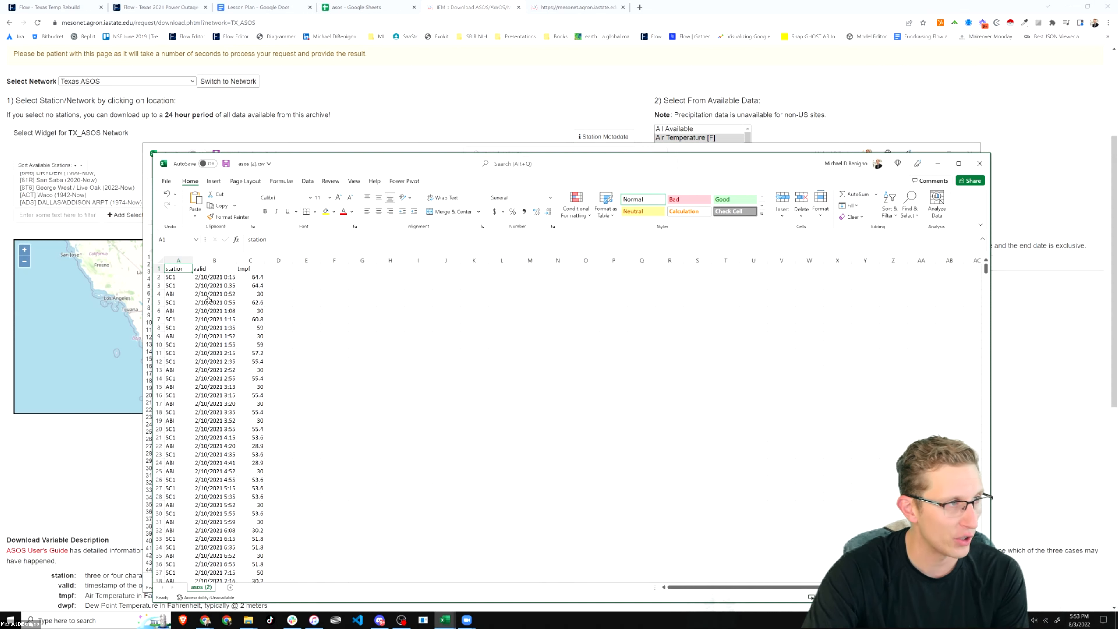
left_click(186, 285)
left_click(258, 277)
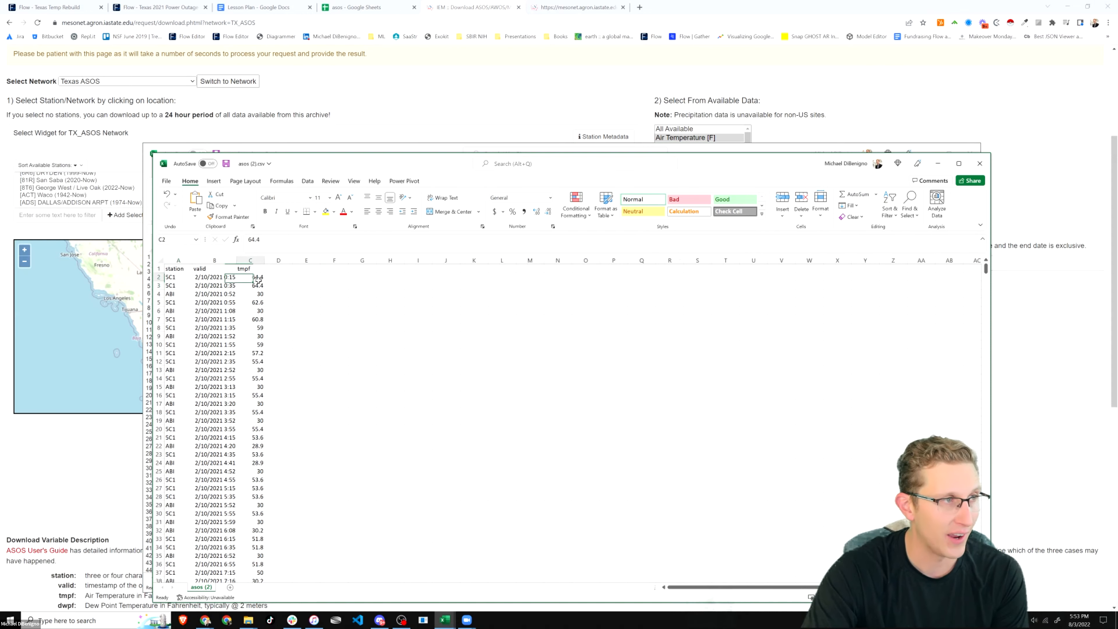
Switch to the asos spreadsheet in Google Sheets, and view the Texas Temp Rebuild chart in Flow.
left_click(356, 10)
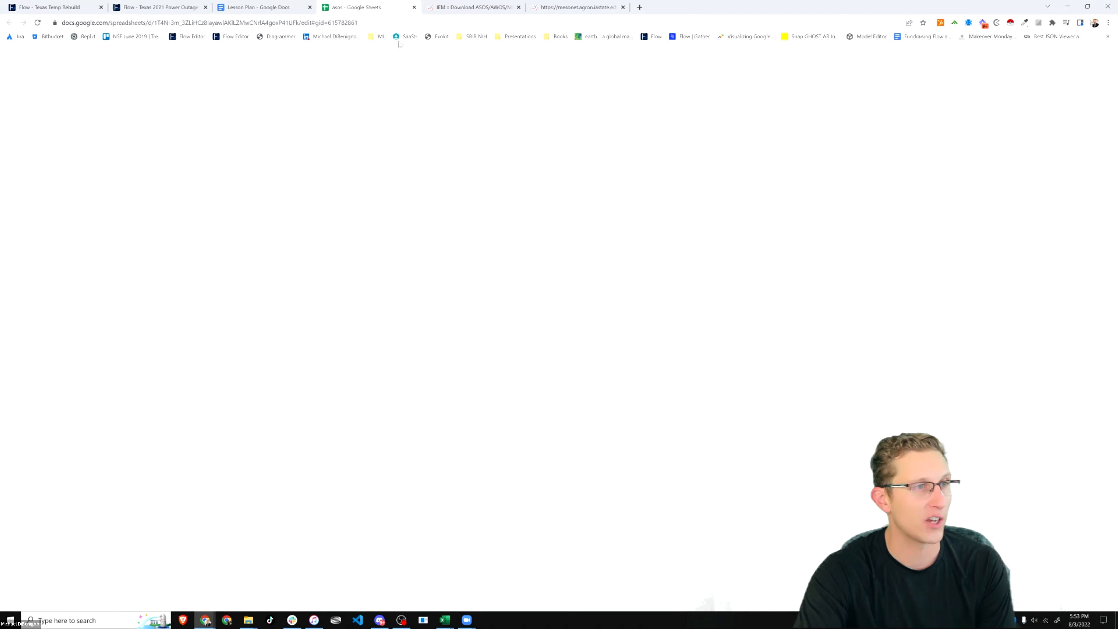
left_click(538, 222)
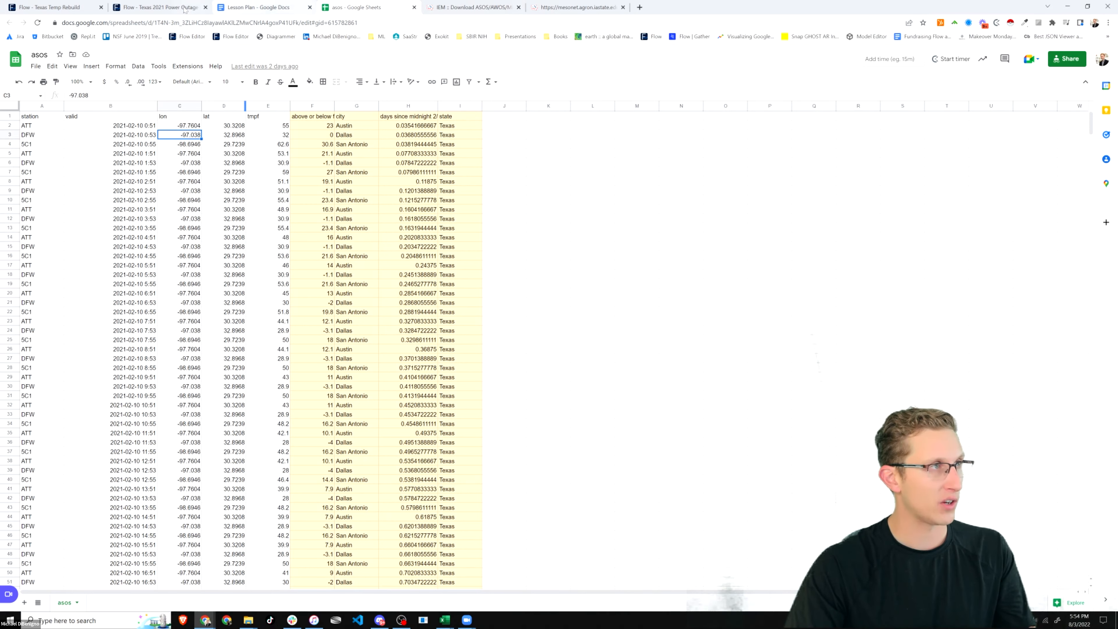
left_click(35, 7)
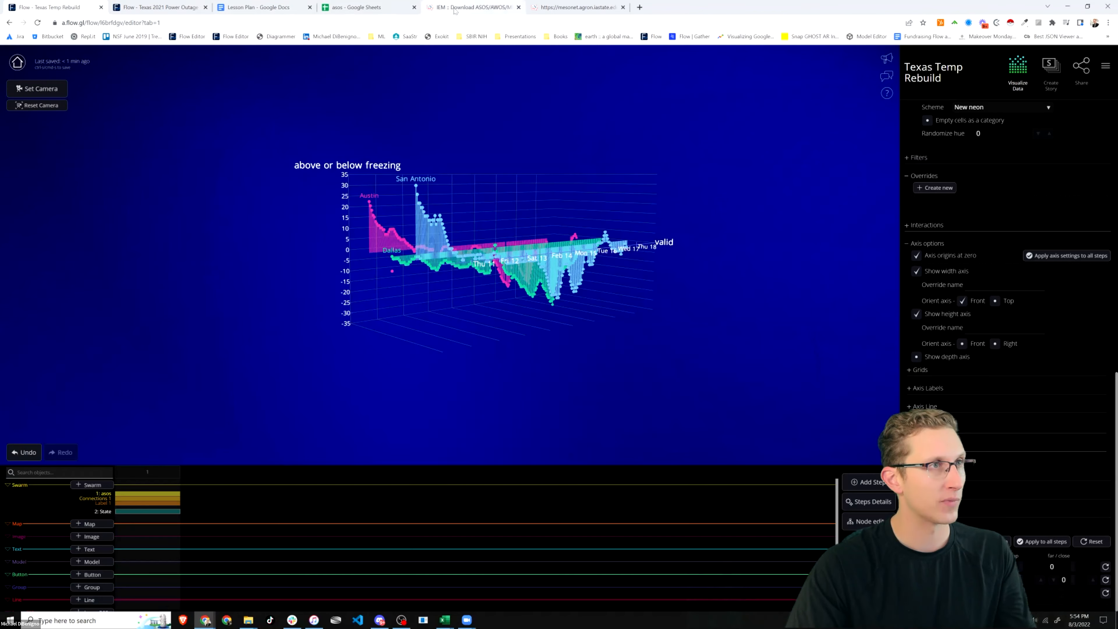
Return to the ASOS download form and set Include Latitude + Longitude to Yes.
left_click(474, 7)
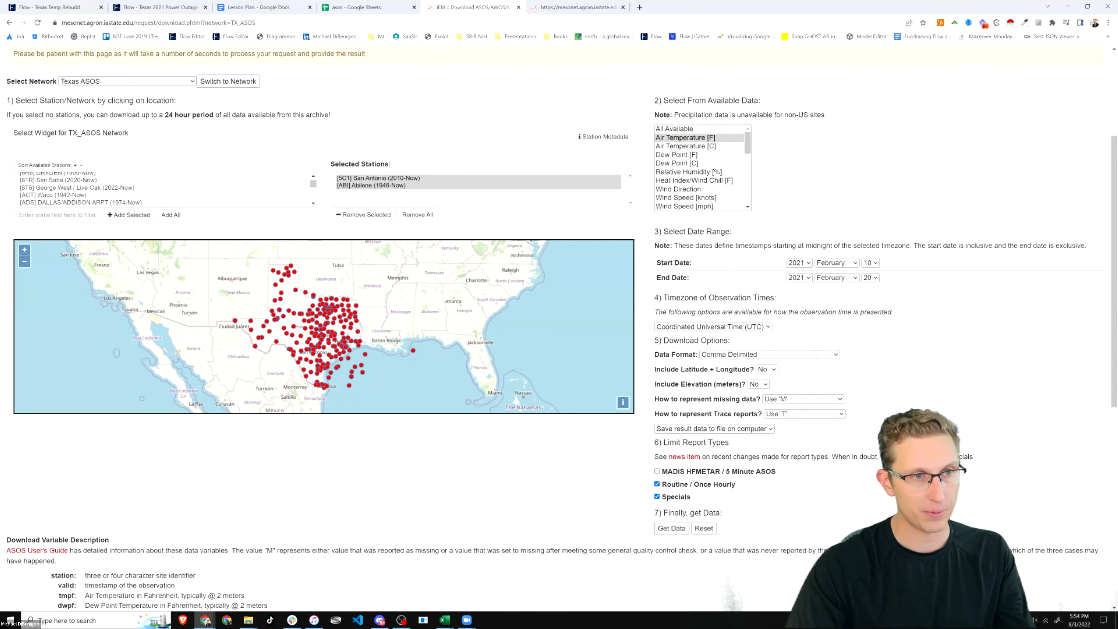
left_click(764, 371)
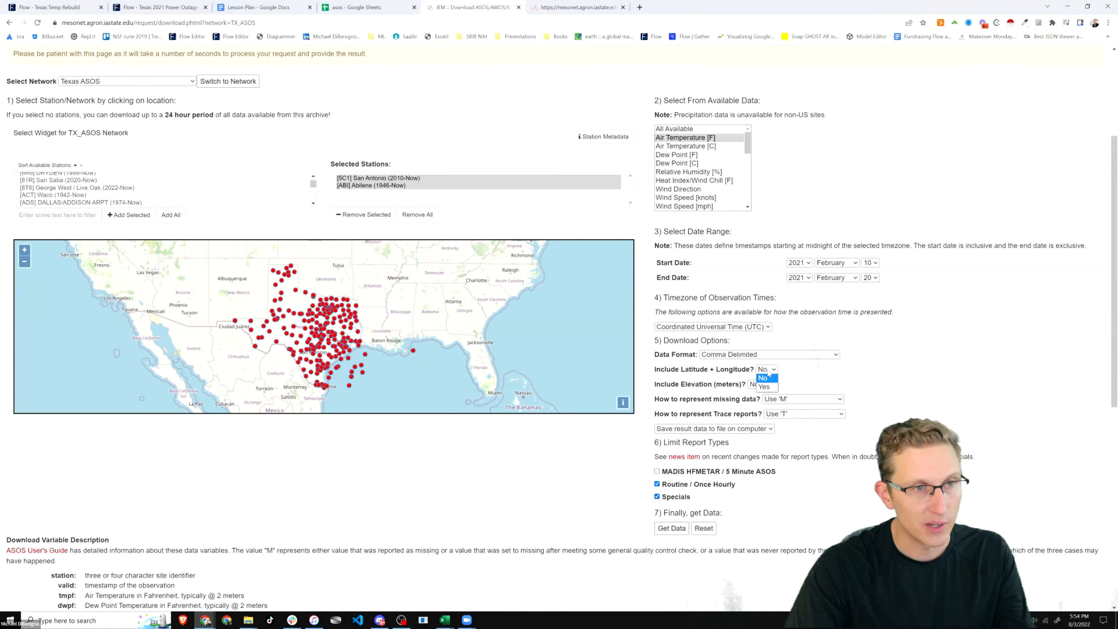
left_click(766, 387)
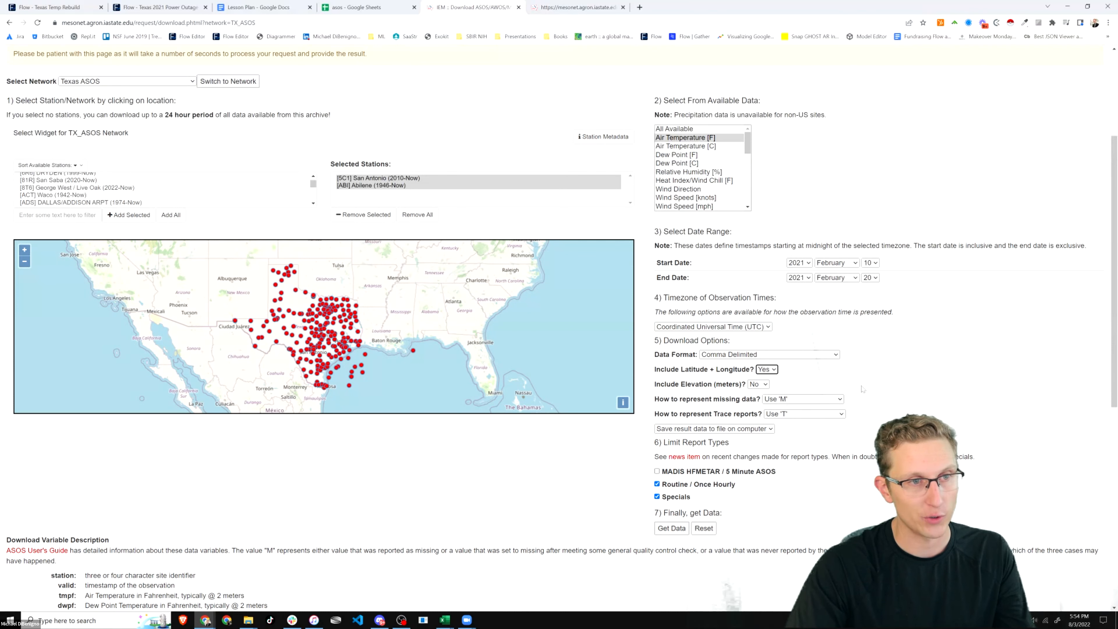
left_click(489, 453)
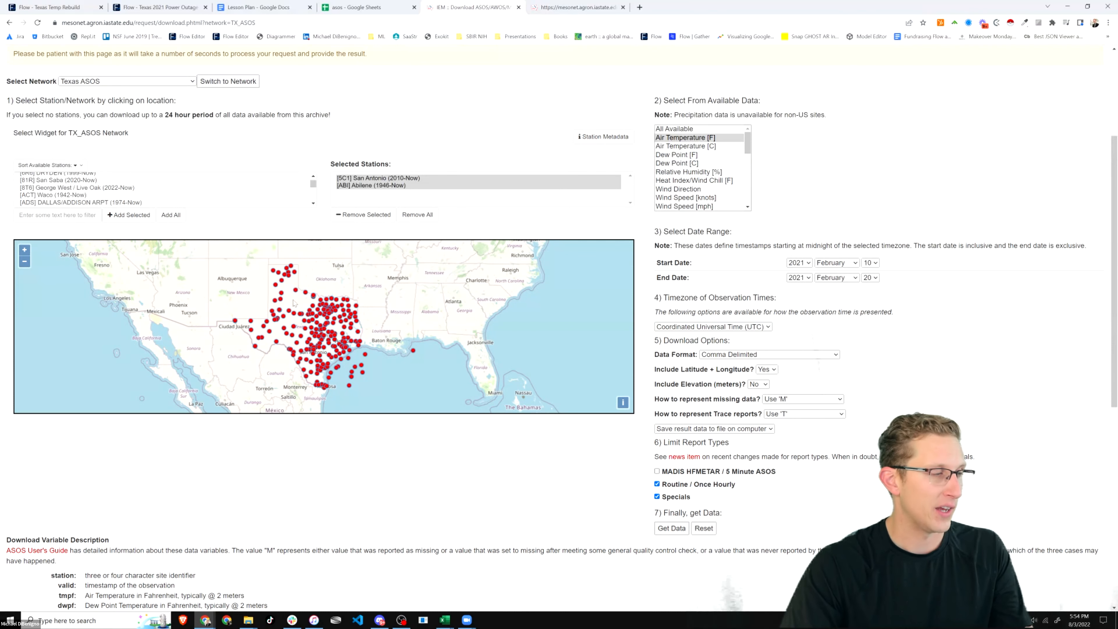
In the asos Google Sheet, highlight the original station to tmpf columns and the added "above or below freezing" header.
left_click(357, 7)
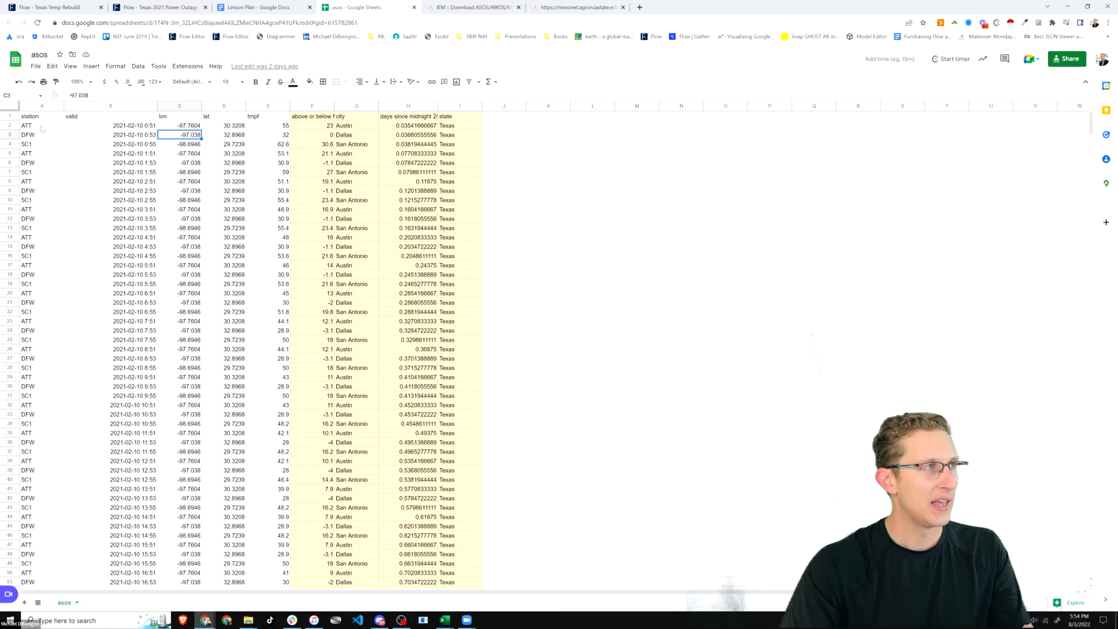
left_click_drag(42, 118, 266, 127)
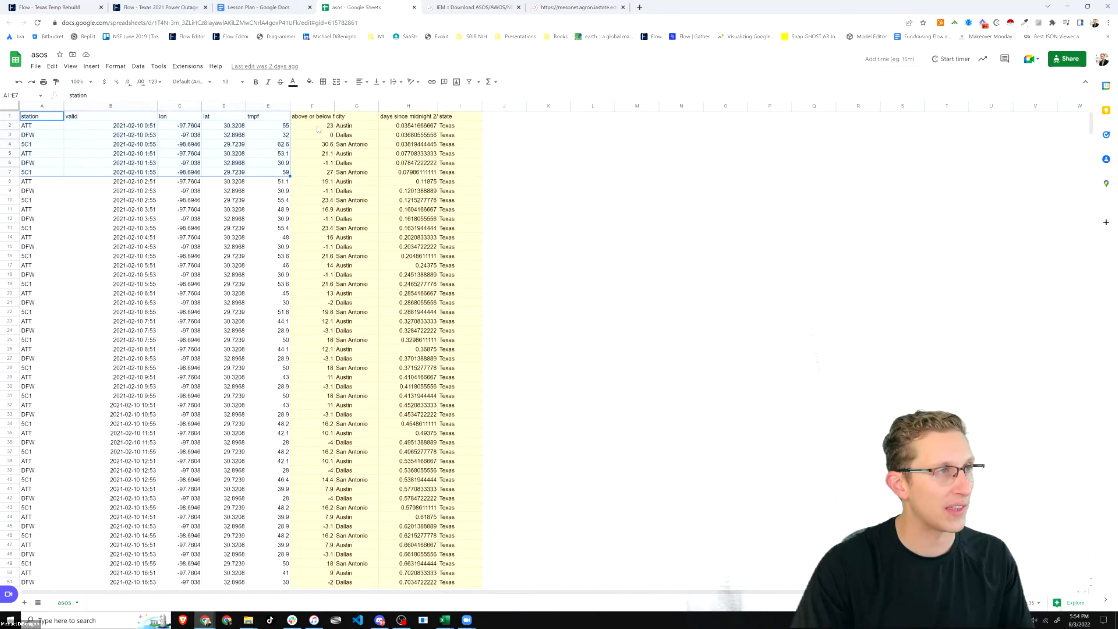
left_click(314, 116)
Switch to the Texas 2021 Power Outage presentation in Flow and examine the temperature chart's above and below freezing areas up close.
left_click(158, 7)
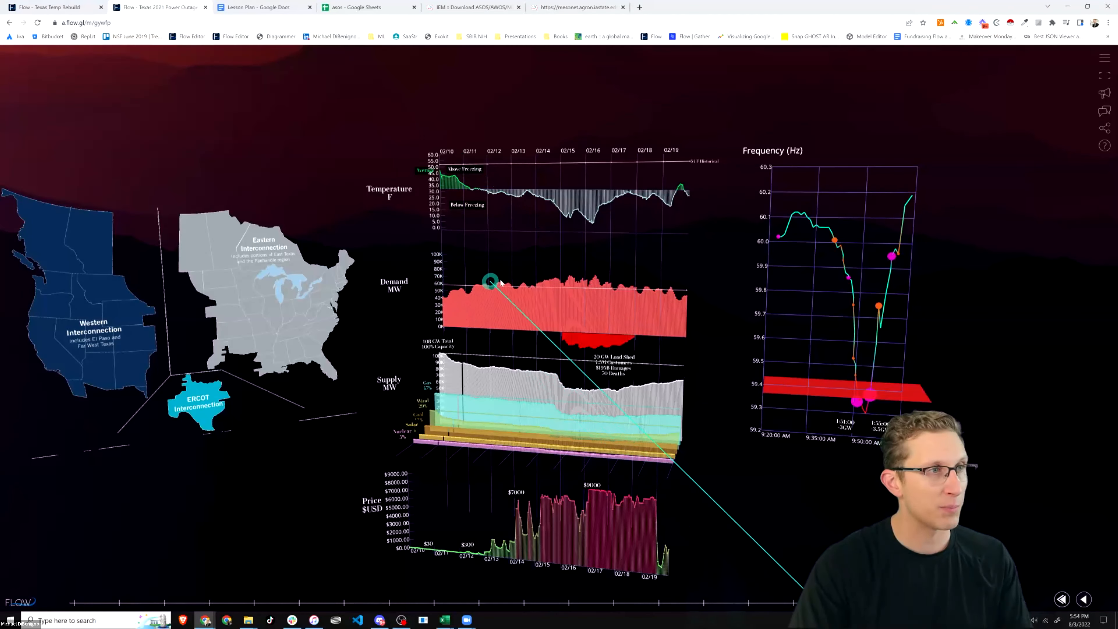
scroll(509, 275, "up", 5)
right_click_drag(592, 218, 566, 387)
scroll(566, 387, "up", 5)
left_click_drag(391, 318, 479, 307)
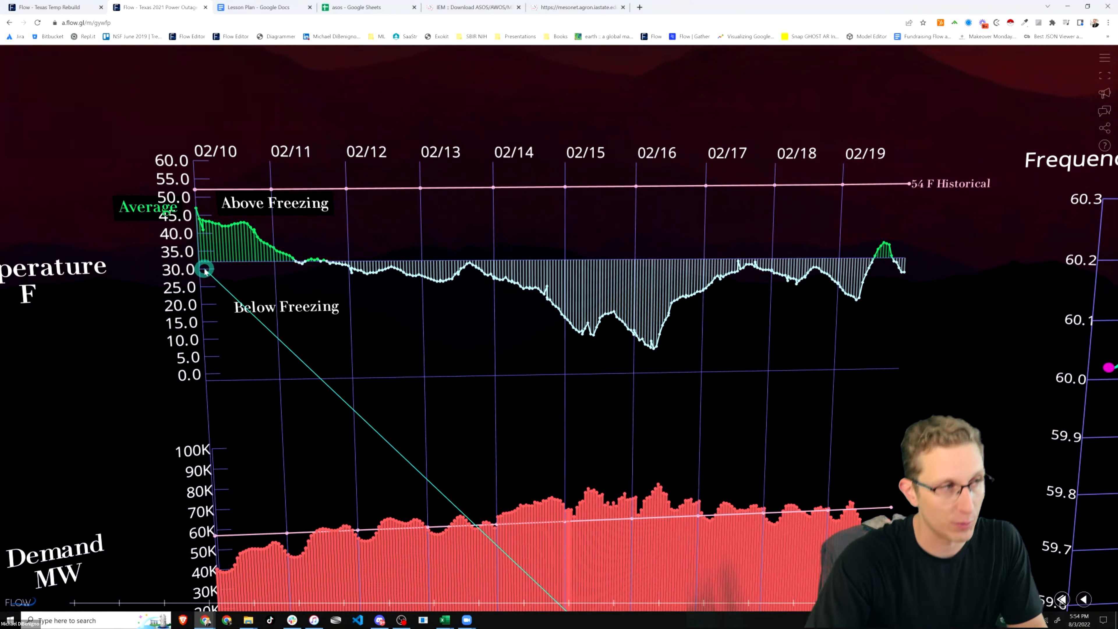
Go back to the asos Google Sheet and inspect the first value and header of the "above or below freezing" column.
left_click(355, 7)
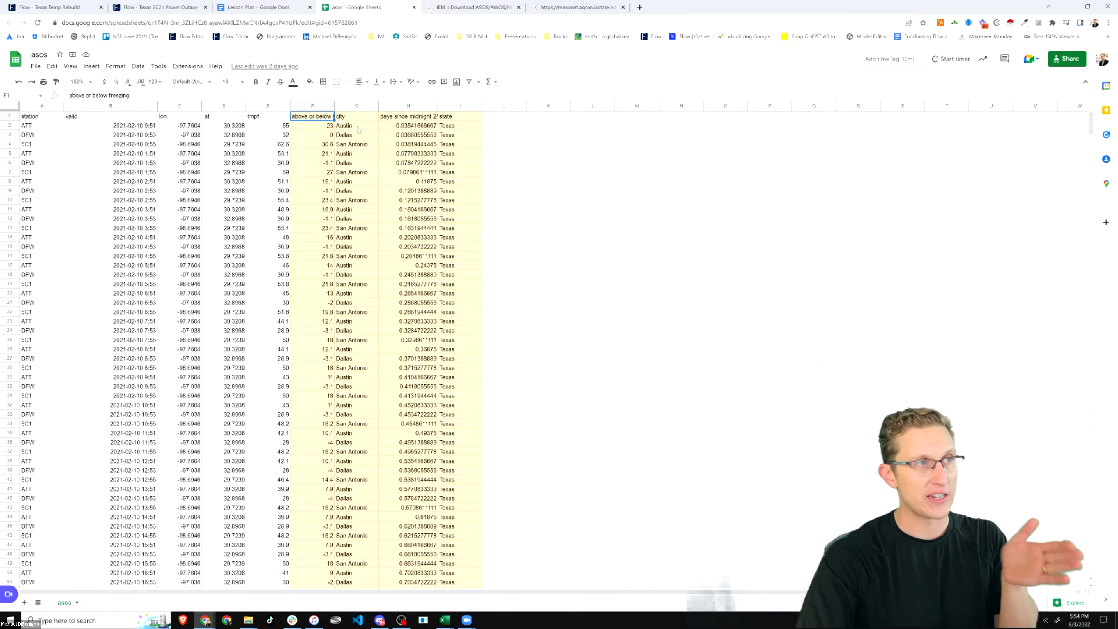
left_click(312, 124)
left_click(312, 117)
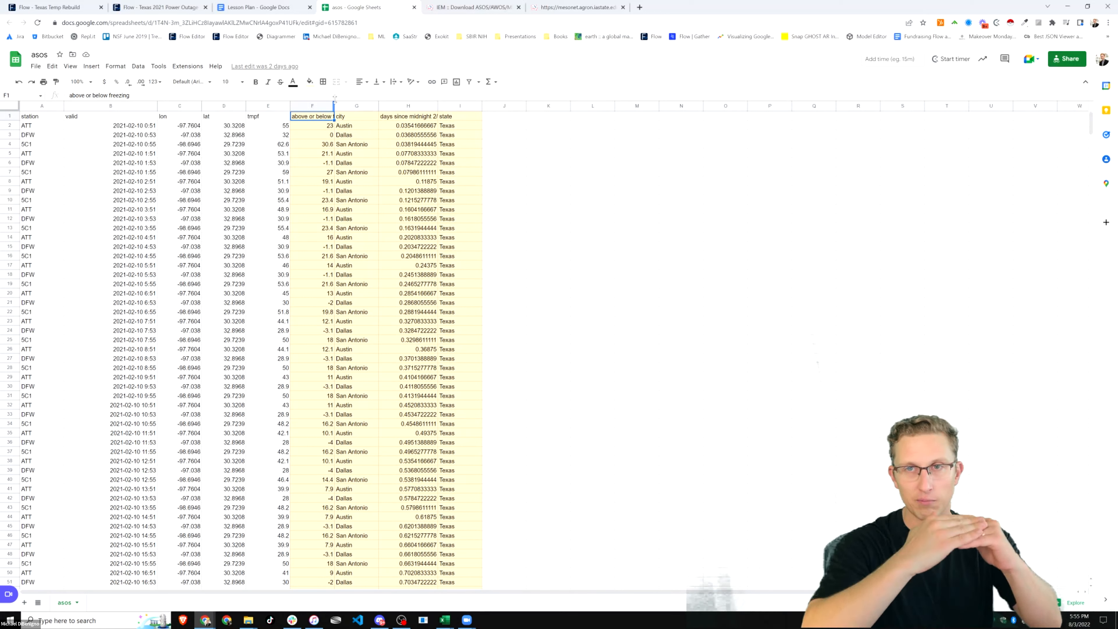
Widen the "above or below freezing" column so its full header fits.
left_click(327, 147)
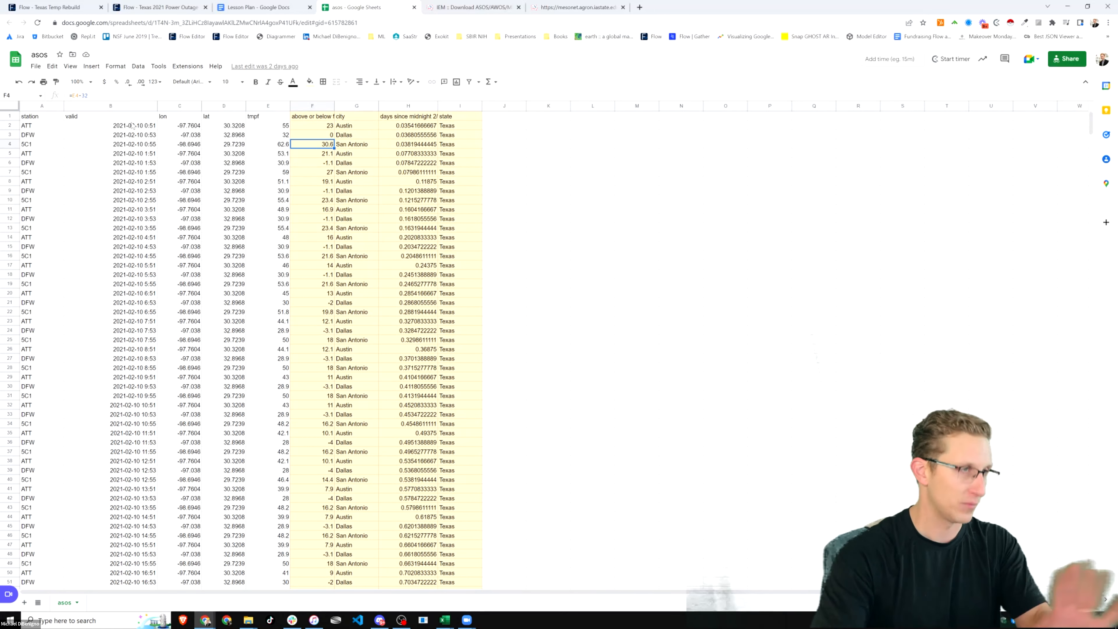
left_click_drag(333, 106, 356, 106)
Compare the first station codes with the formulas in the city column, and revisit the ASOS download form with its station list.
left_click(381, 127)
left_click_drag(50, 127, 41, 149)
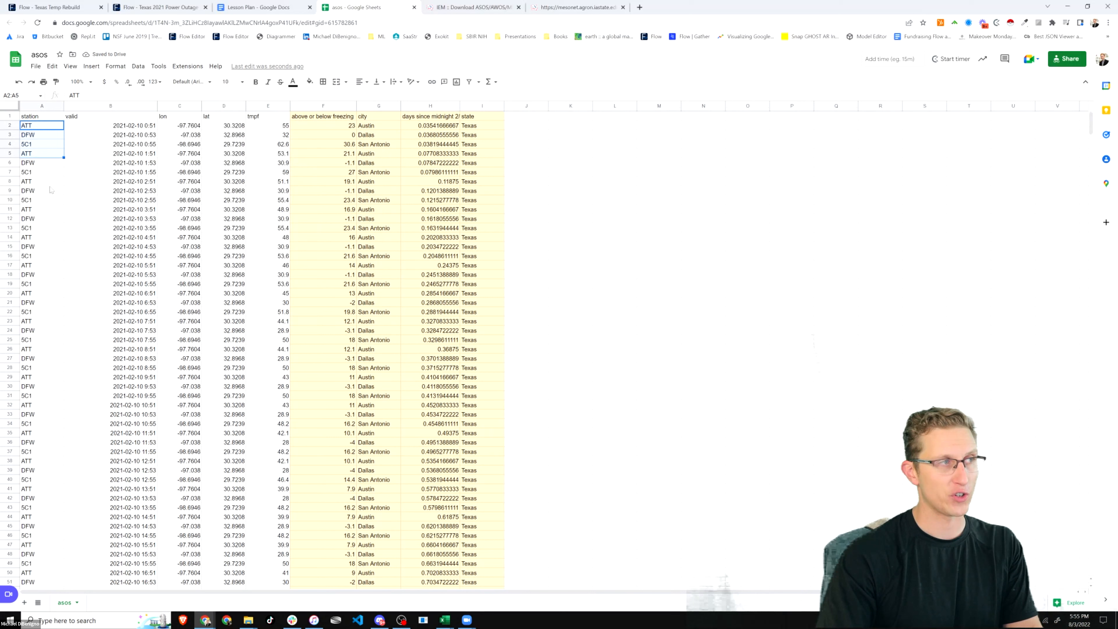
left_click(371, 129)
left_click(376, 136)
left_click(380, 146)
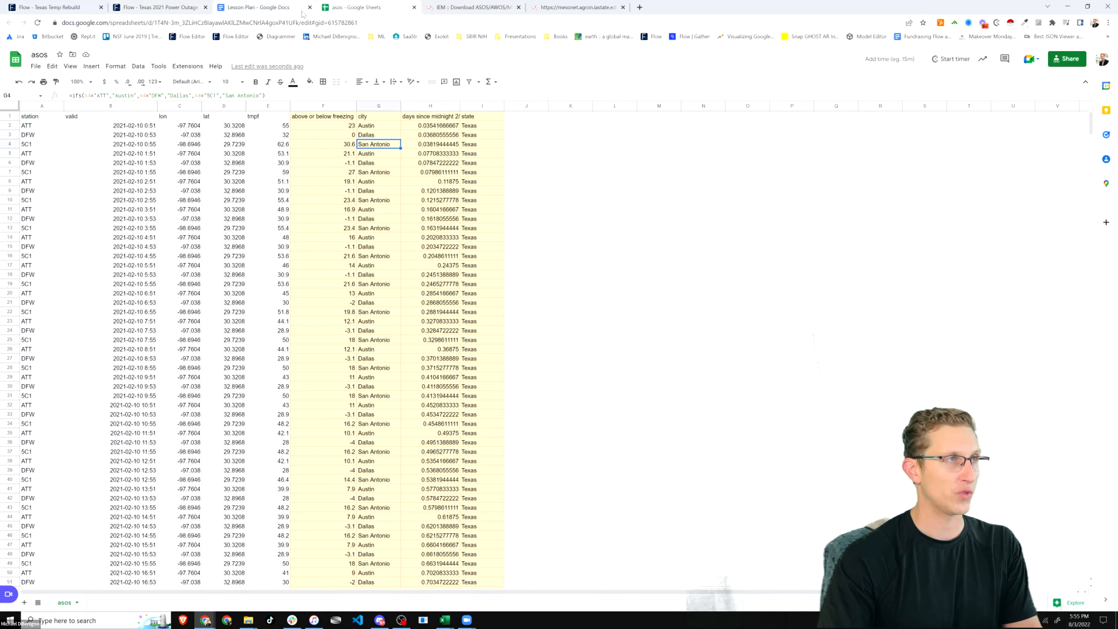
left_click(473, 7)
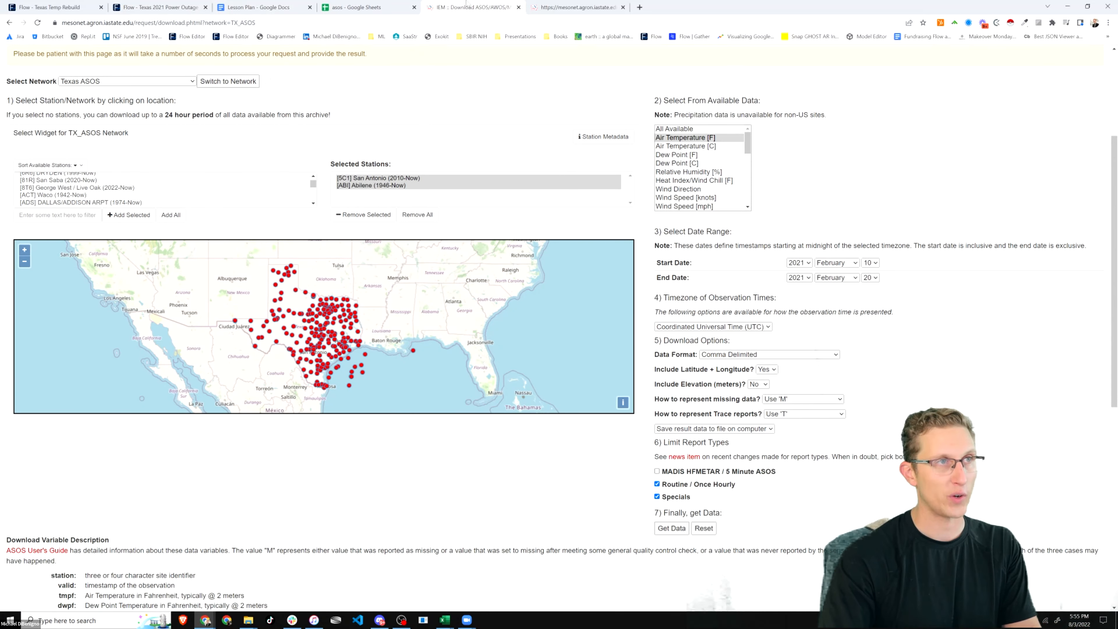
Return to the asos Google Sheet and compare the first "days since midnight" value with its valid timestamp.
left_click(363, 13)
left_click(425, 143)
left_click(442, 126)
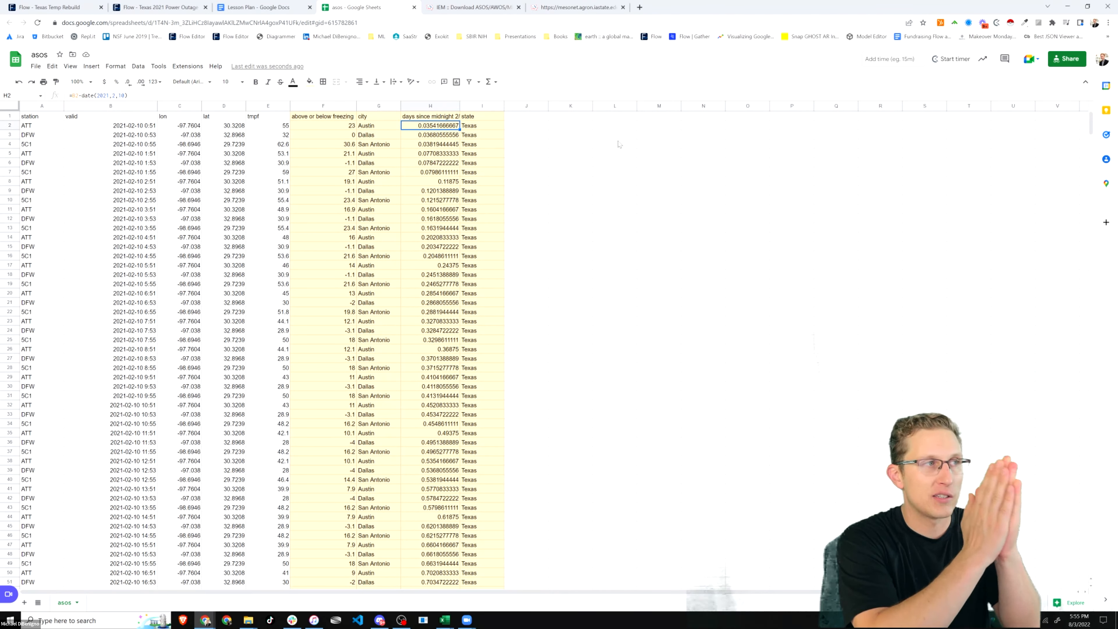
left_click(129, 126)
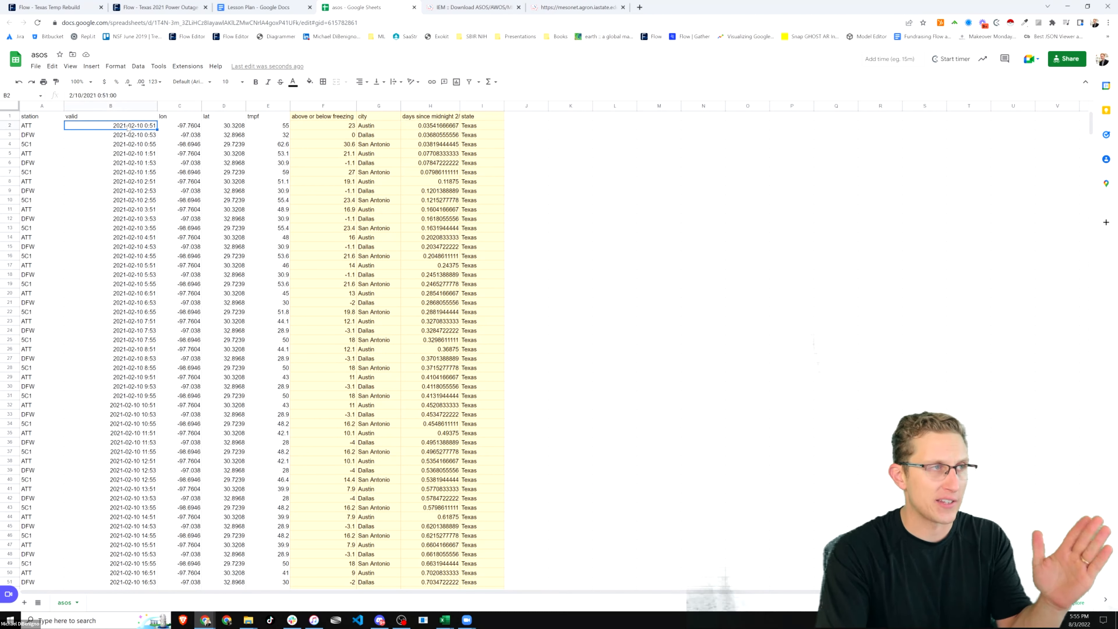
Switch to the Texas 2021 Power Outage presentation and examine the temperature chart along its date axis.
left_click(154, 7)
left_click_drag(367, 337, 366, 270)
scroll(364, 264, "down", 3)
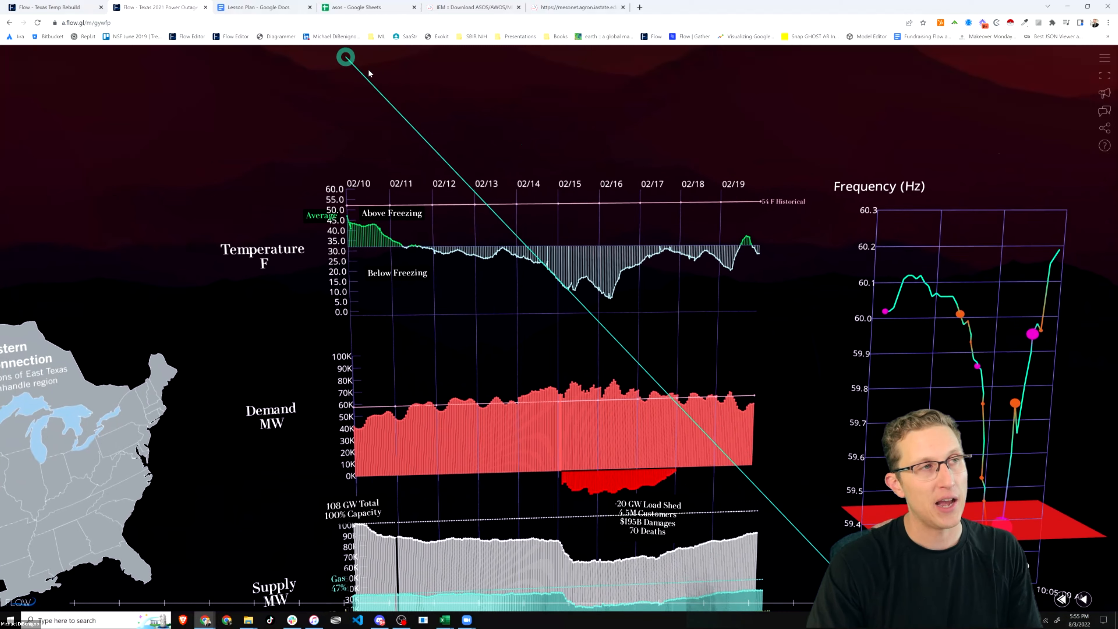
Go back to the asos Google Sheet and inspect the formula behind the first "days since midnight" value without changing it.
left_click(352, 8)
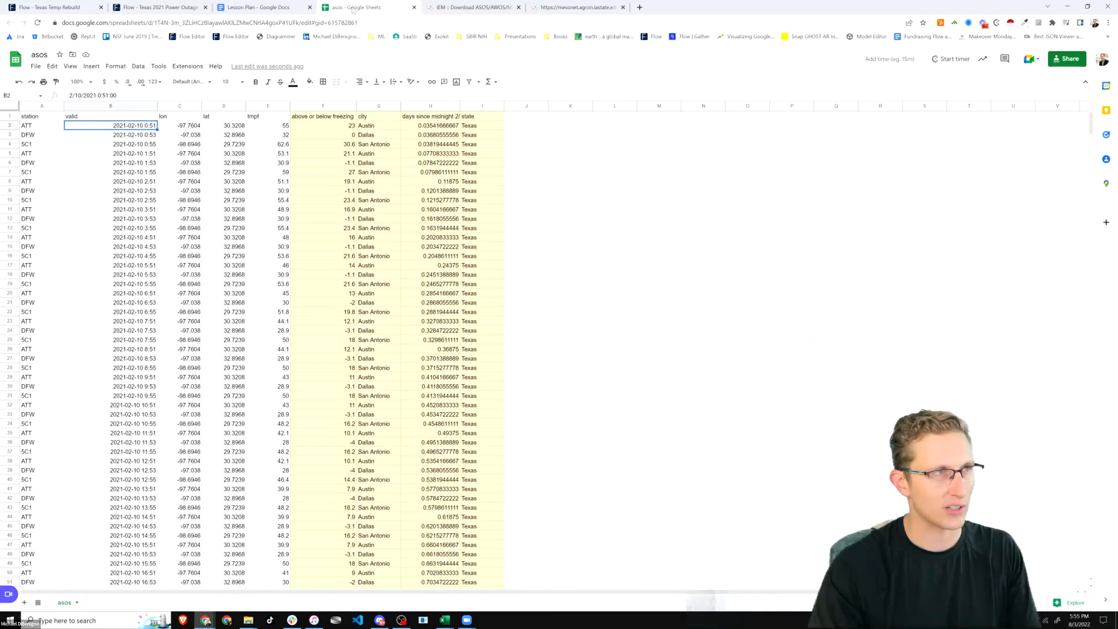
left_click(437, 128)
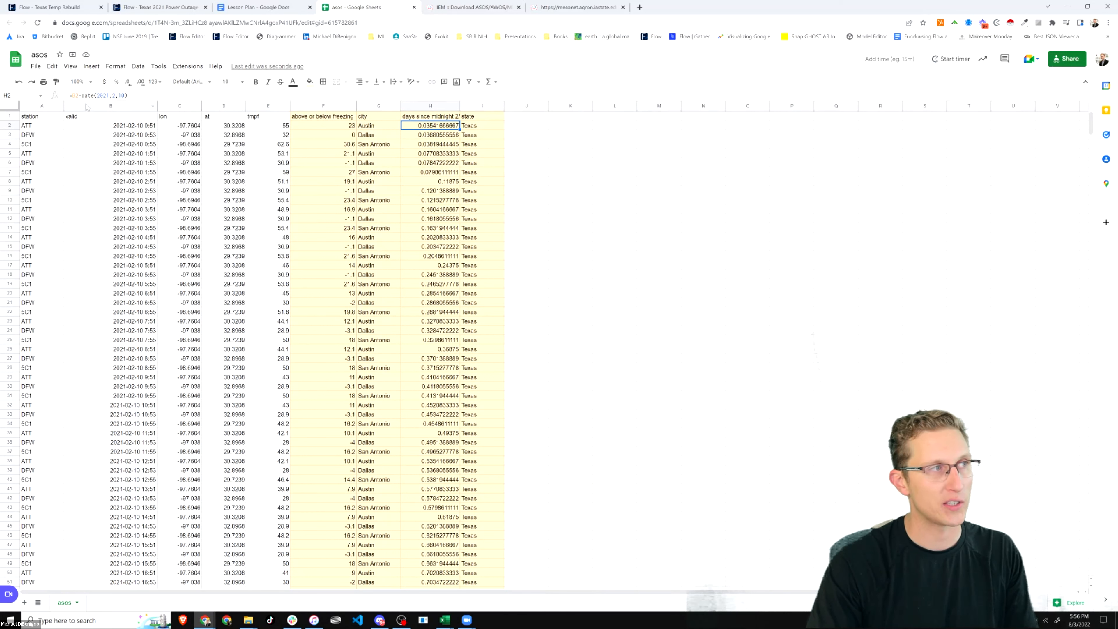
left_click(74, 95)
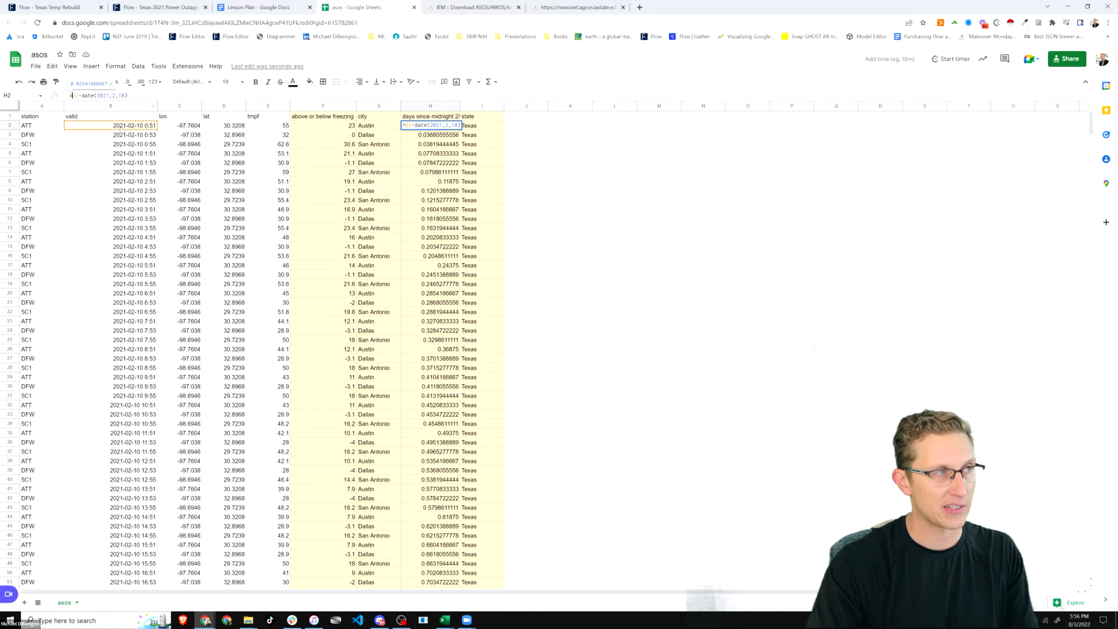
left_click(87, 96)
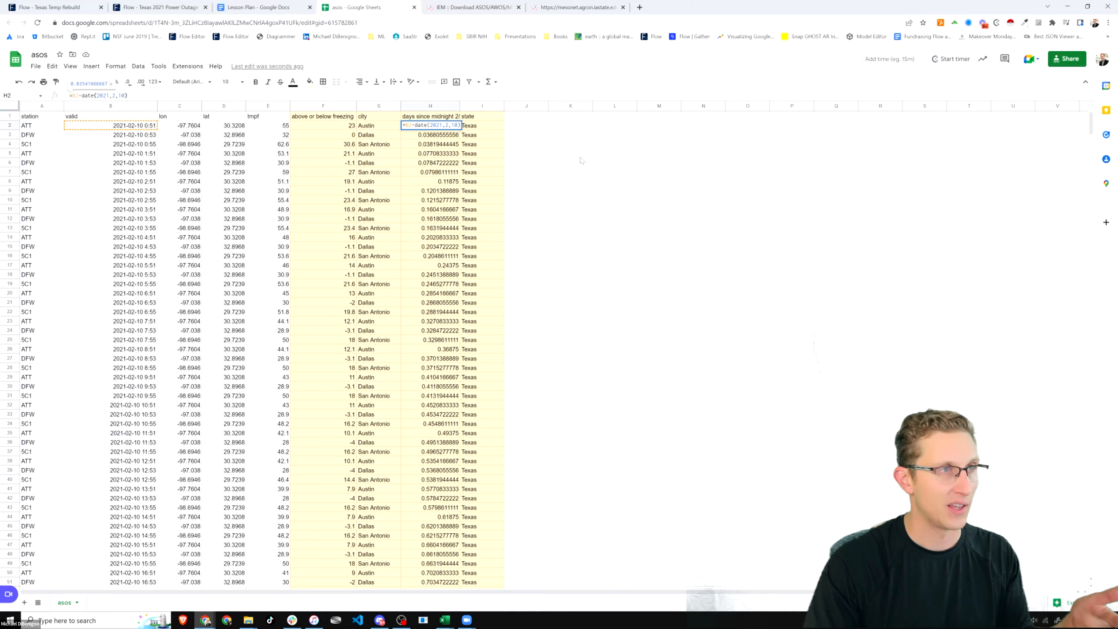
left_click(569, 152)
left_click(429, 126)
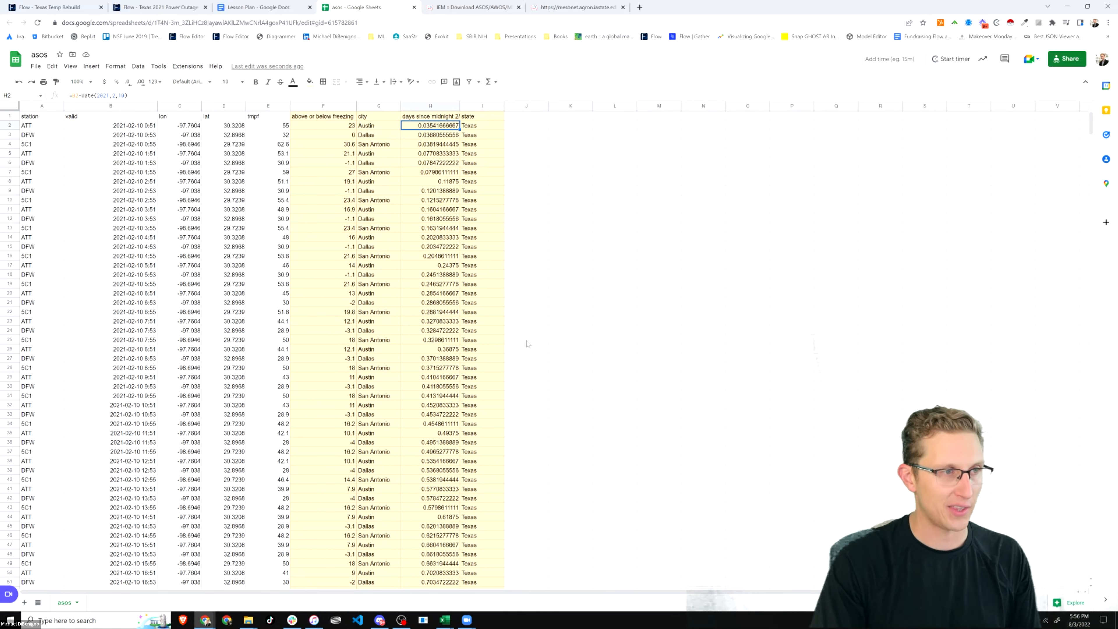
Review the "days since midnight 2/10/2021" values into February 11, the column's header, and the neighbouring state column.
scroll(474, 335, "down", 8)
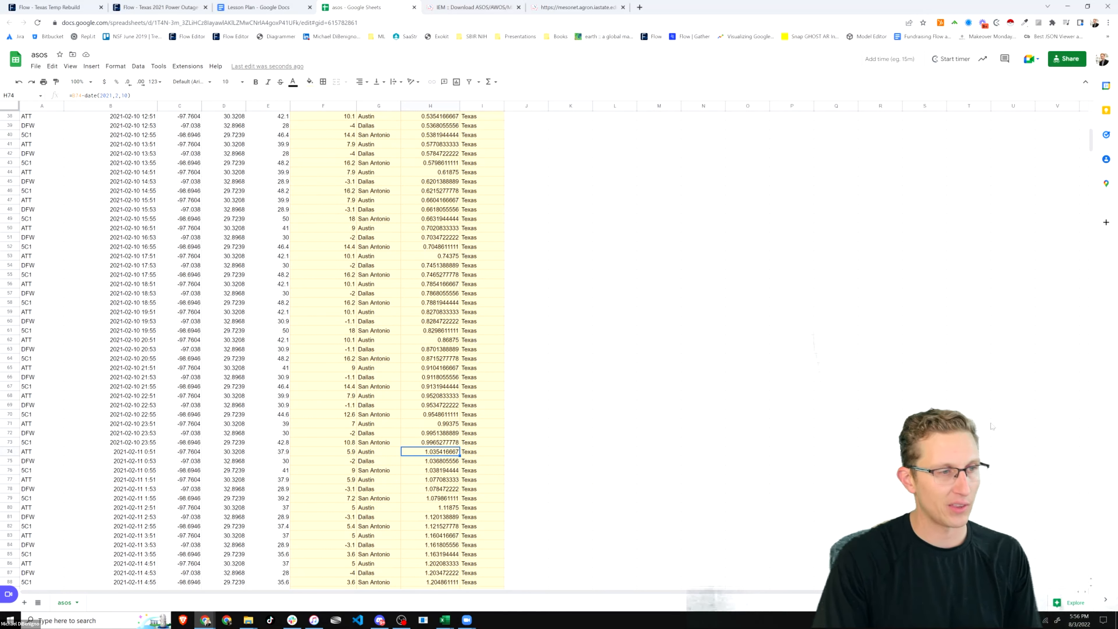
scroll(733, 401, "up", 8)
left_click(446, 119)
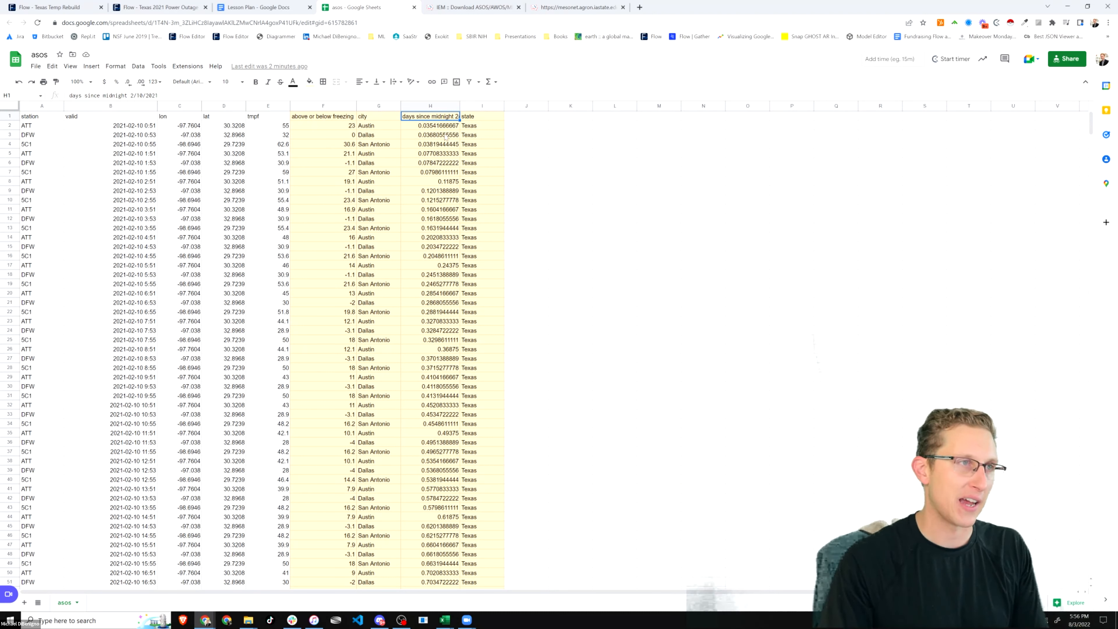
left_click(560, 184)
left_click(444, 144)
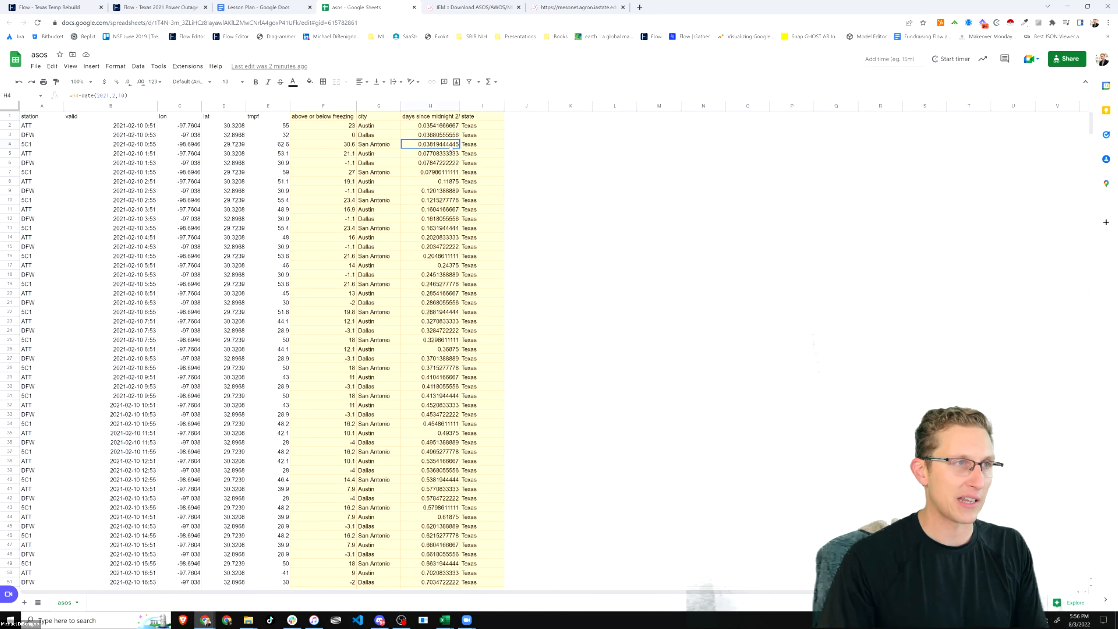
left_click(482, 127)
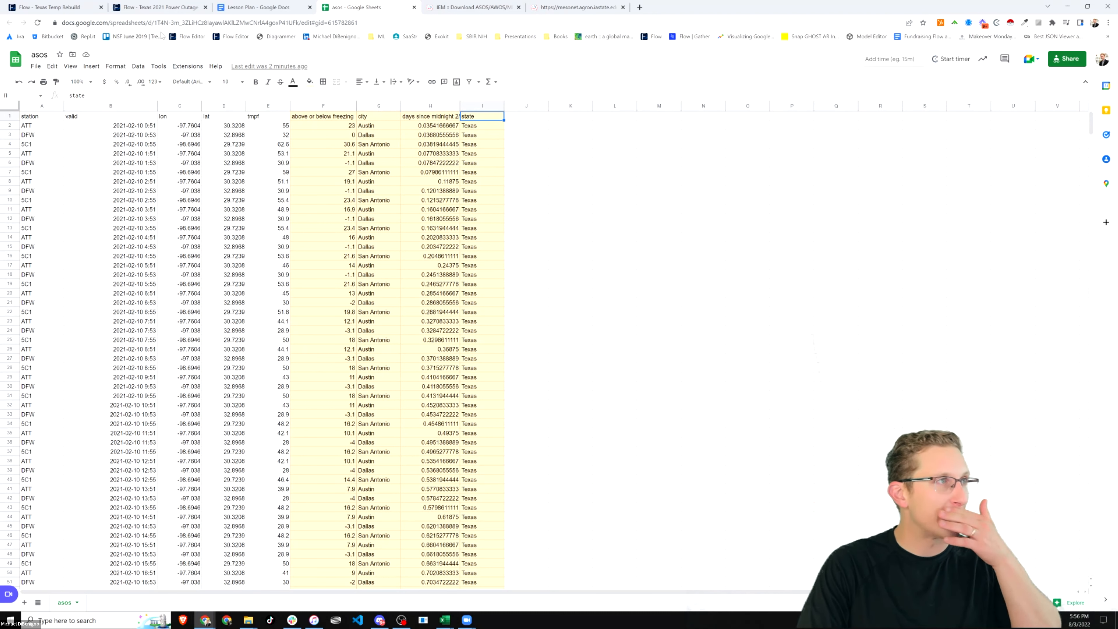
Switch to the Texas Temp Rebuild flow and review the raw asos data behind the State swarm.
left_click(170, 15)
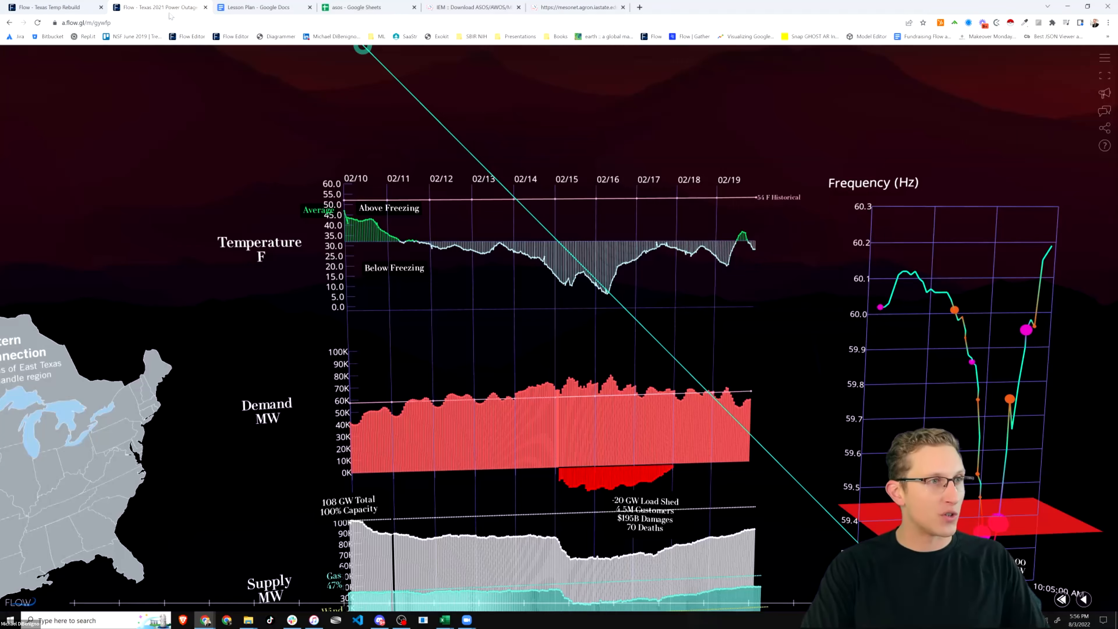
left_click(50, 7)
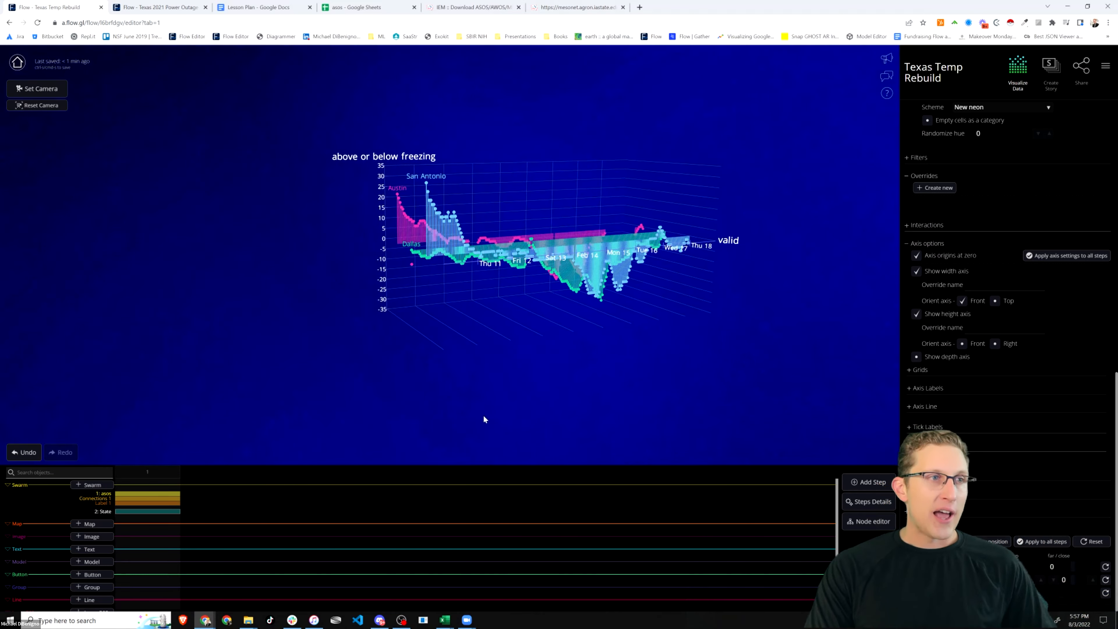
scroll(988, 275, "up", 10)
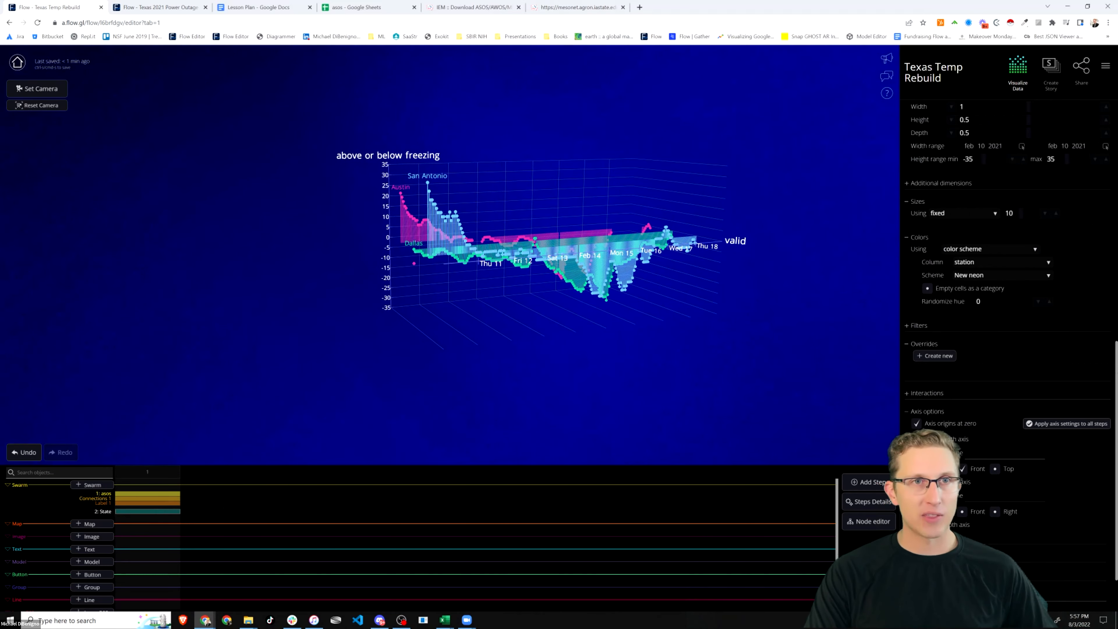
left_click(944, 190)
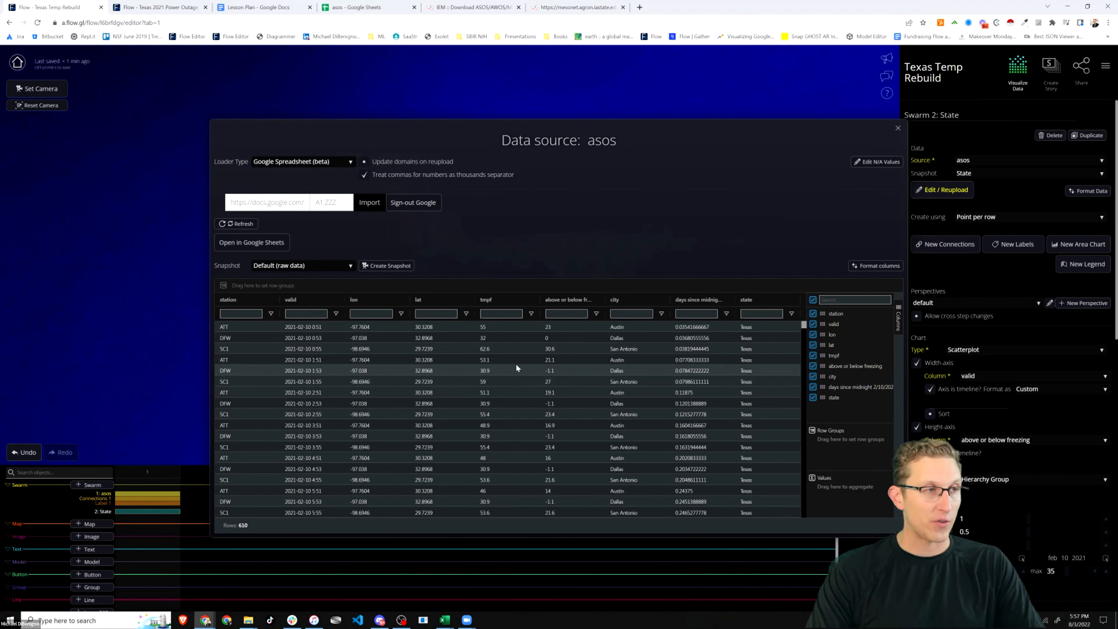
left_click(897, 128)
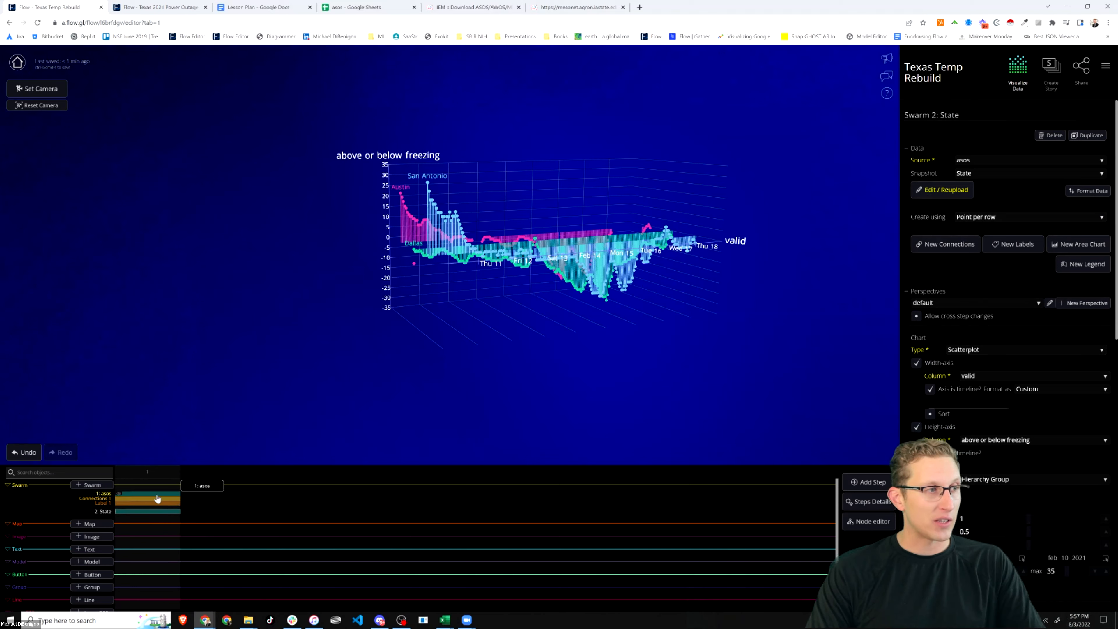
Examine the Austin, San Antonio and Dallas series of the 3D chart from several angles and show the asos swarm's settings.
left_click_drag(458, 379, 700, 404)
left_click_drag(358, 334, 390, 301)
left_click_drag(351, 233, 276, 426)
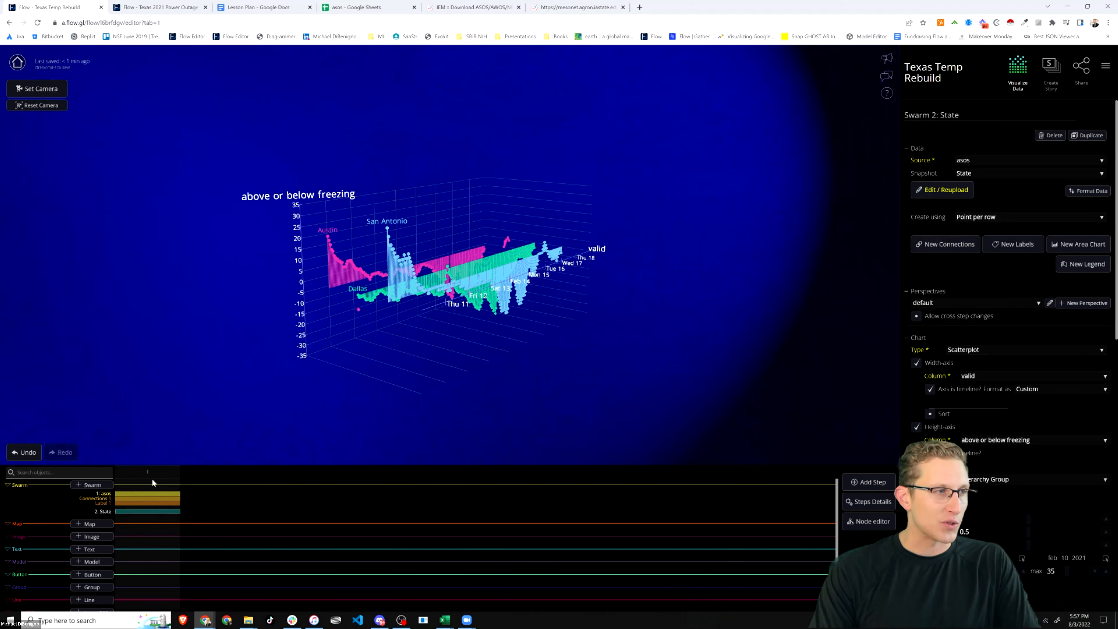
left_click(145, 496)
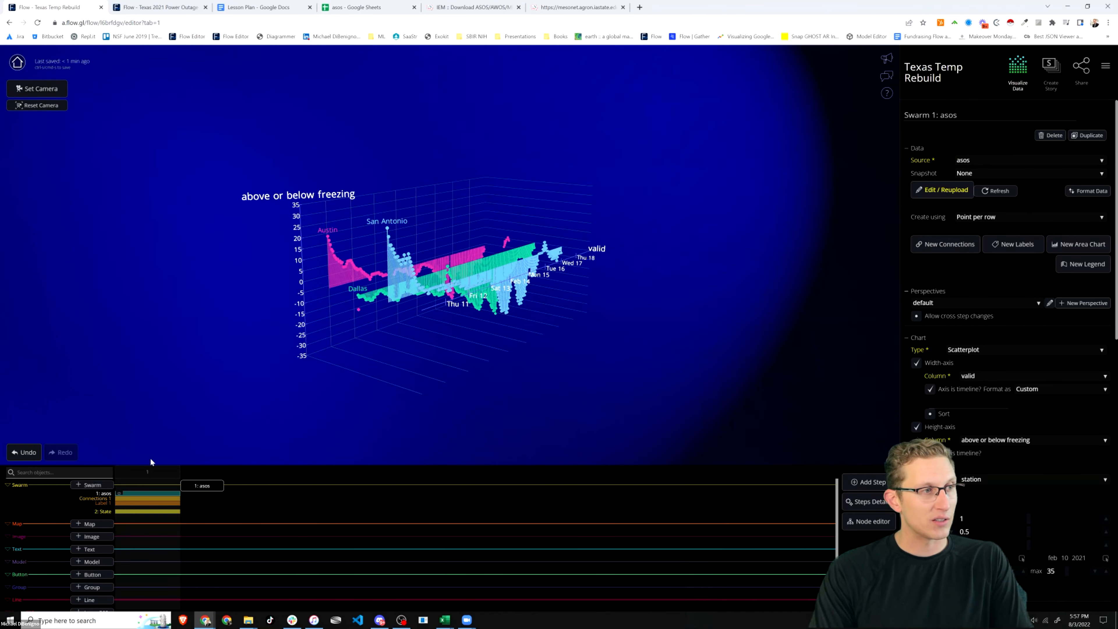
Examine the presentation's temperature chart full screen and from different angles, and return to the normal browser view.
left_click(158, 7)
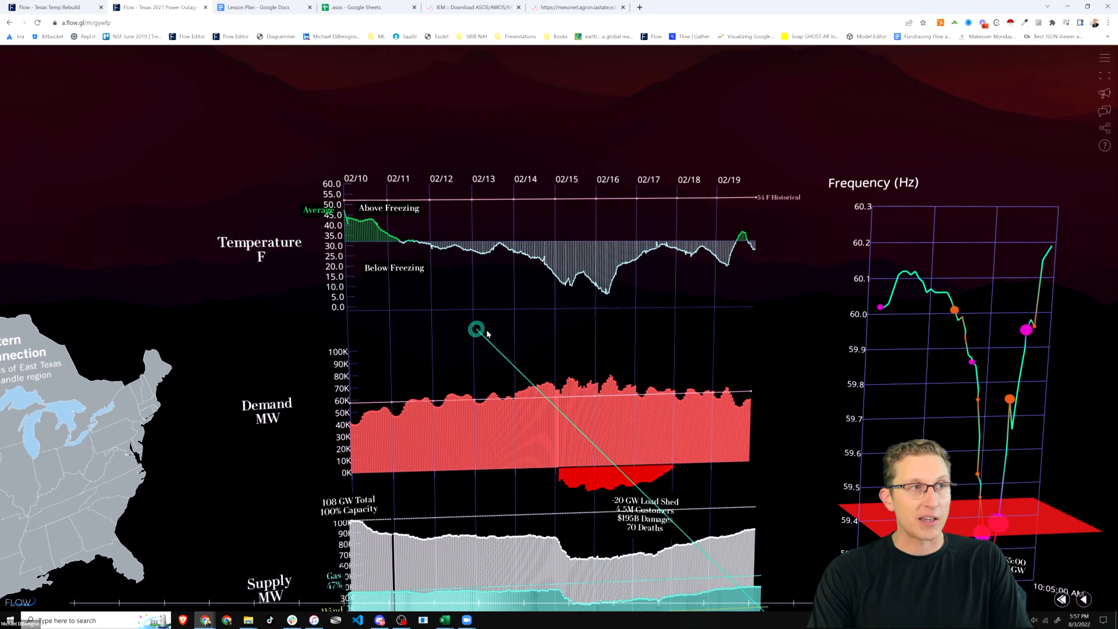
scroll(495, 334, "up", 3)
scroll(495, 334, "up", 2)
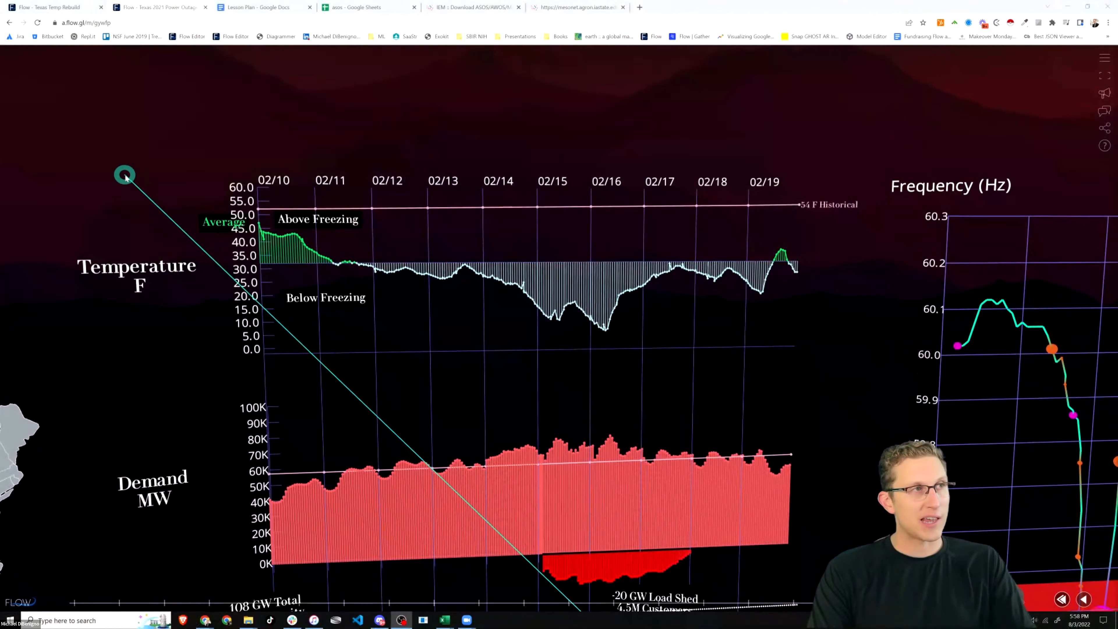
key("F11")
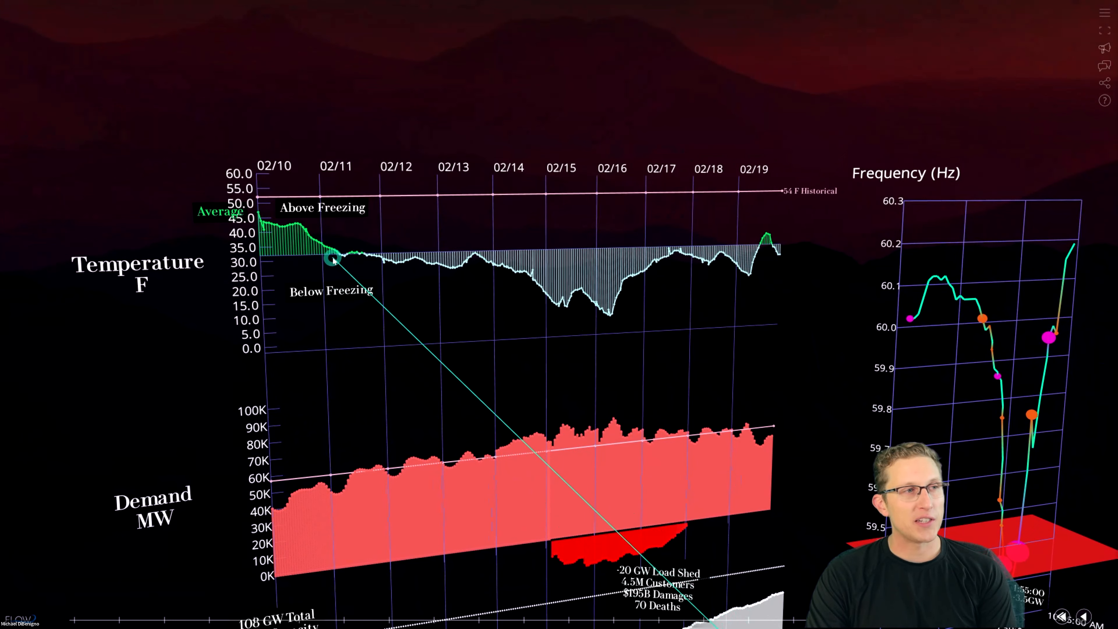
left_click_drag(751, 333, 850, 354)
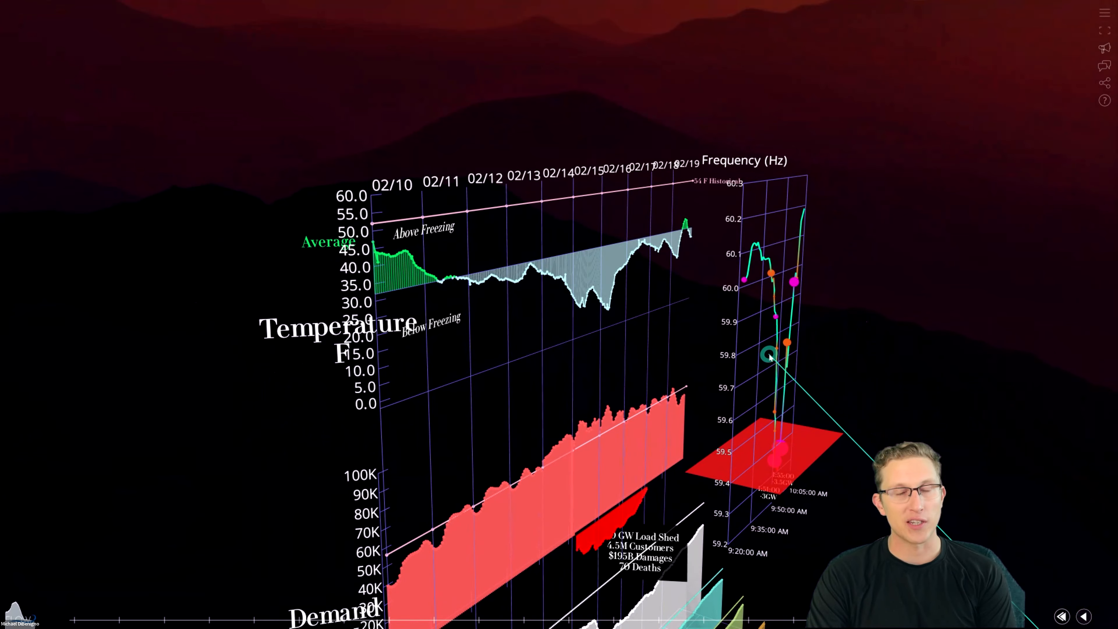
left_click_drag(704, 310, 431, 297)
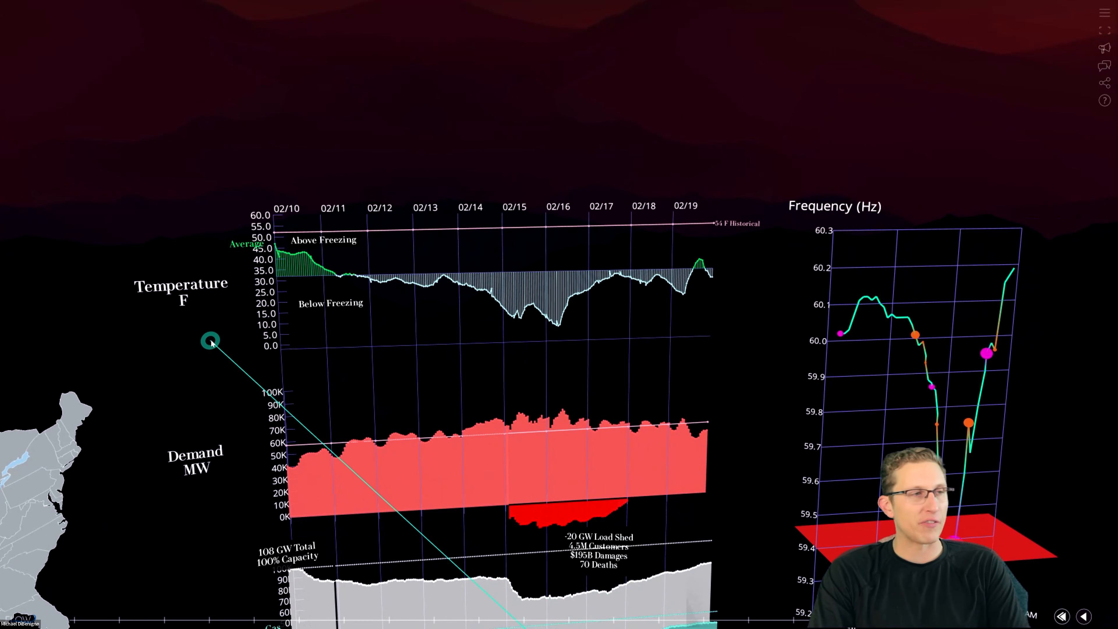
key("Escape")
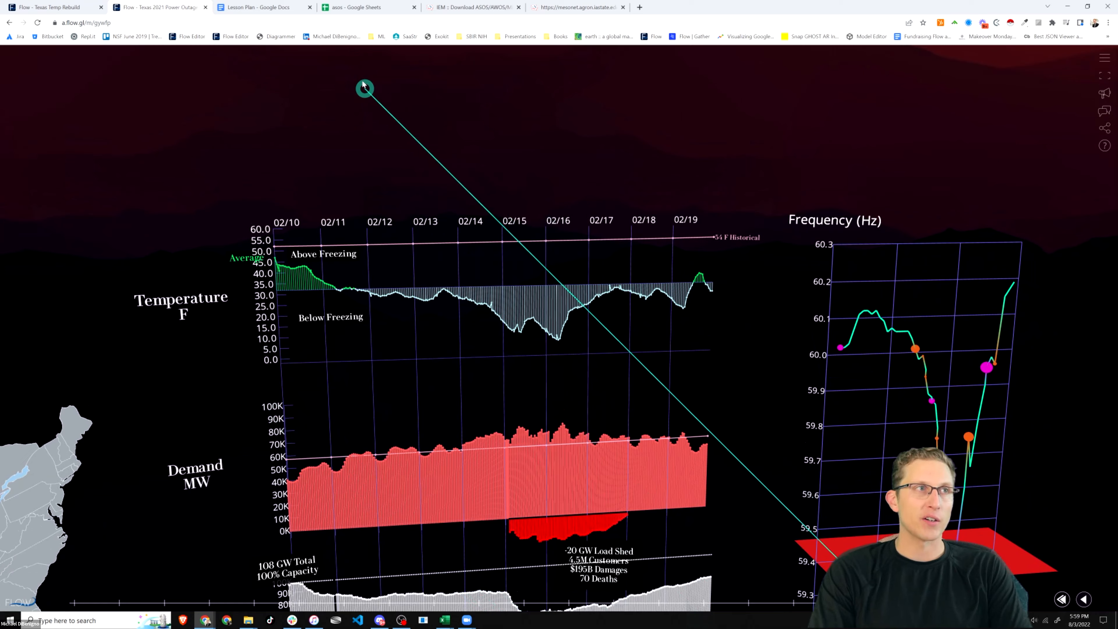
Return to the Texas Temp Rebuild flow and display the State snapshot of the asos swarm's data source.
left_click(343, 12)
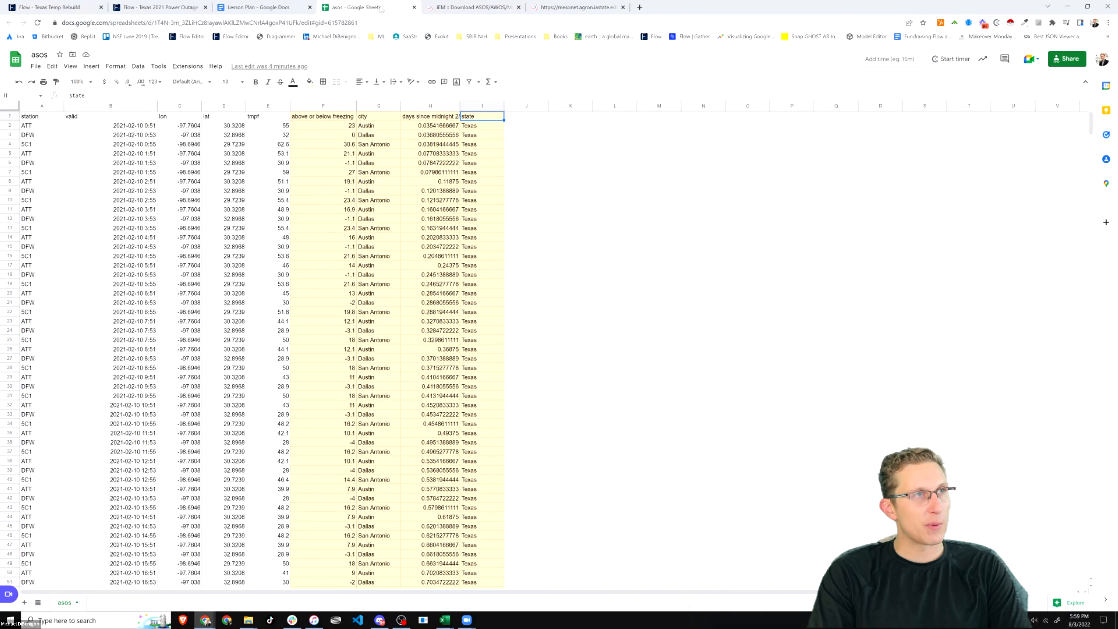
left_click(46, 7)
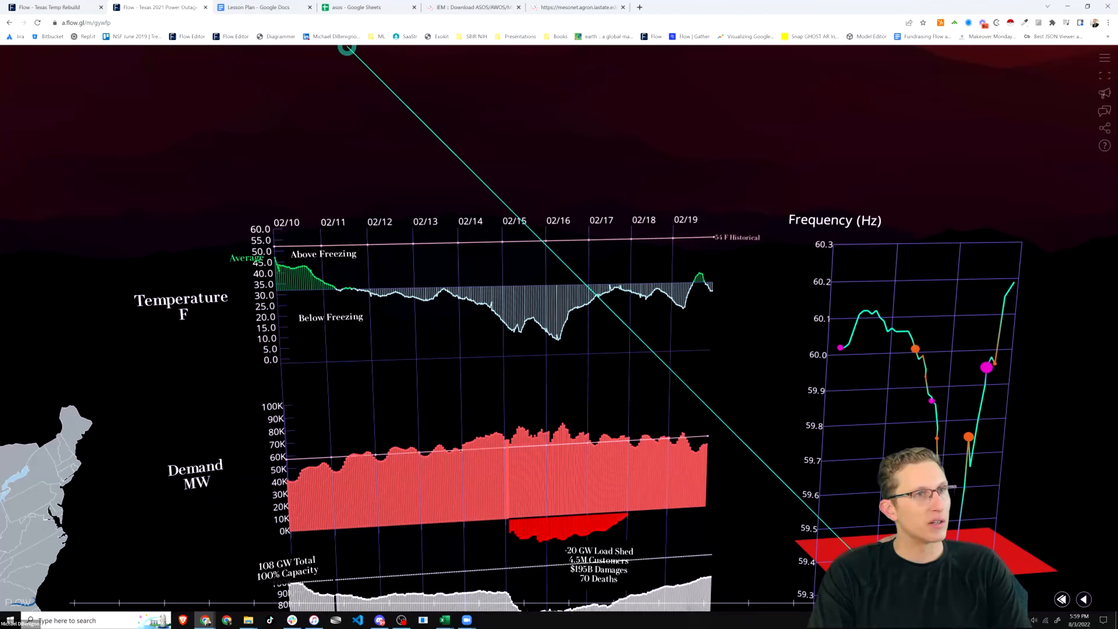
left_click(32, 12)
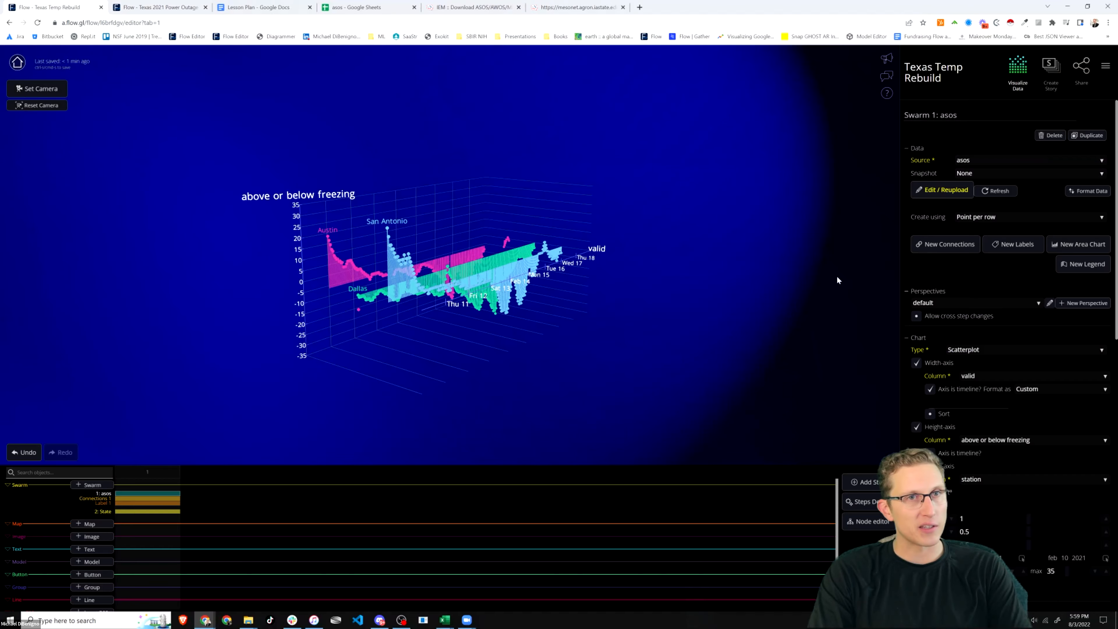
left_click(942, 191)
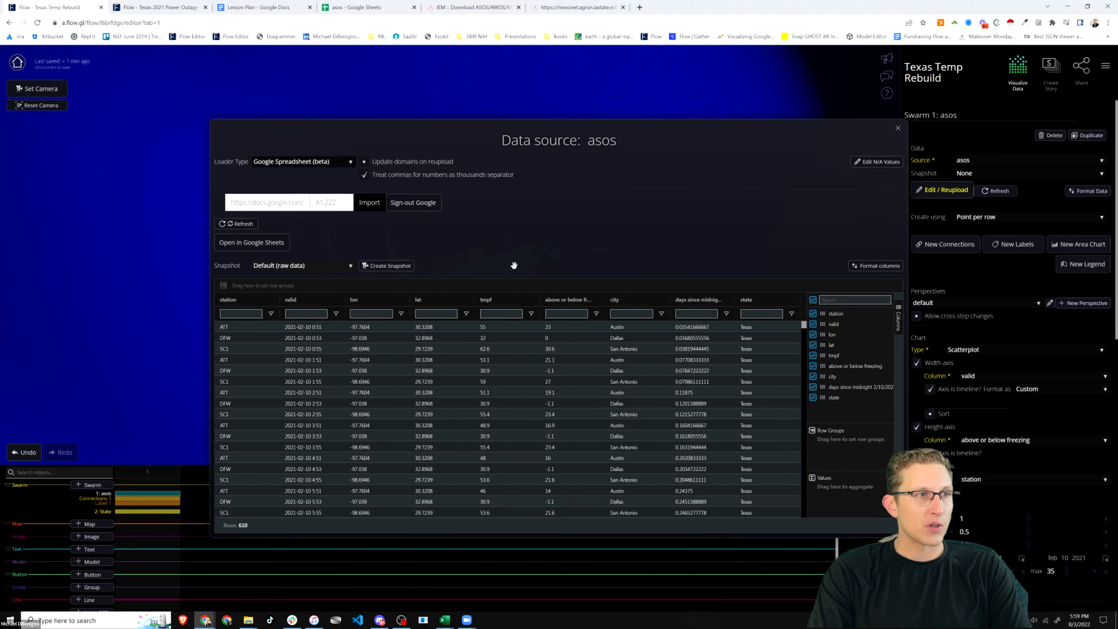
left_click(283, 265)
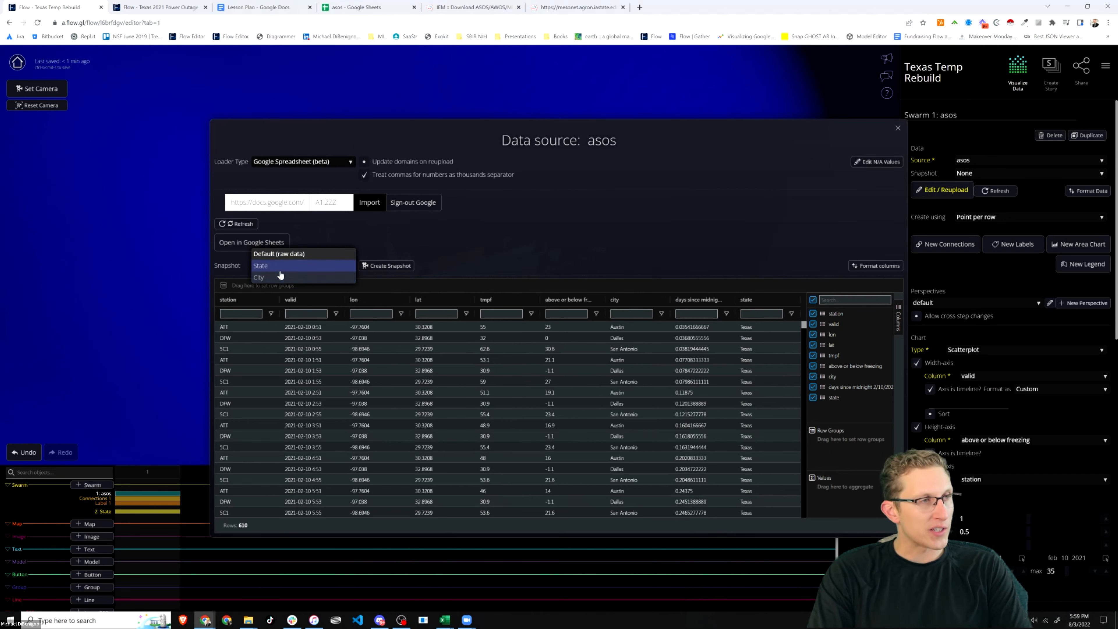
left_click(281, 266)
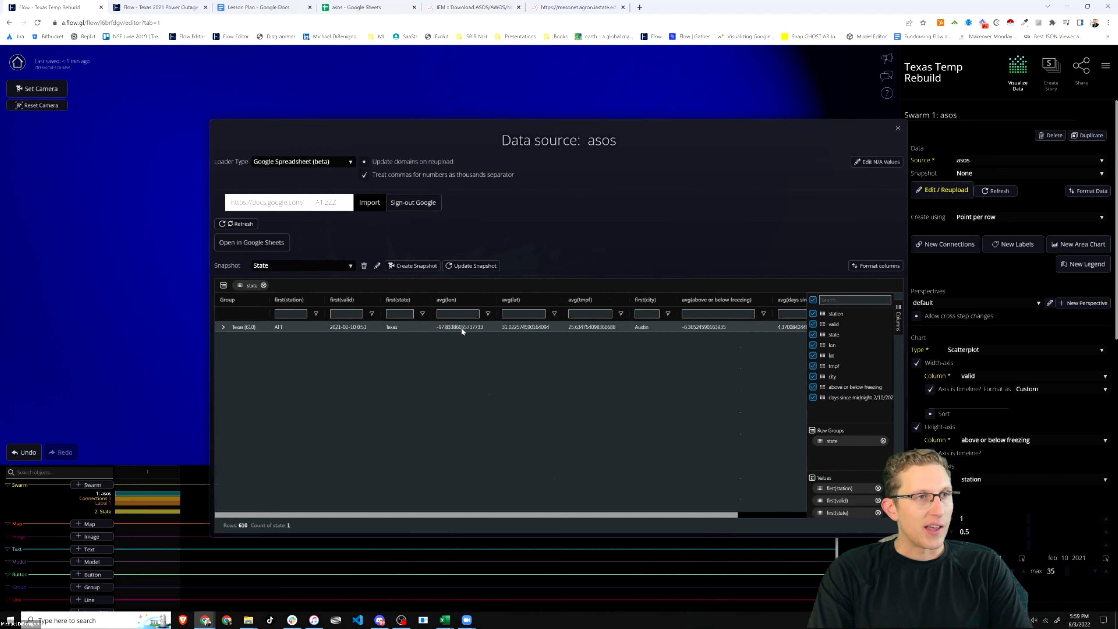
Review the State and City snapshots of the asos data and compare them with the charts in the Texas 2021 Power Outage presentation.
left_click_drag(698, 514, 430, 520)
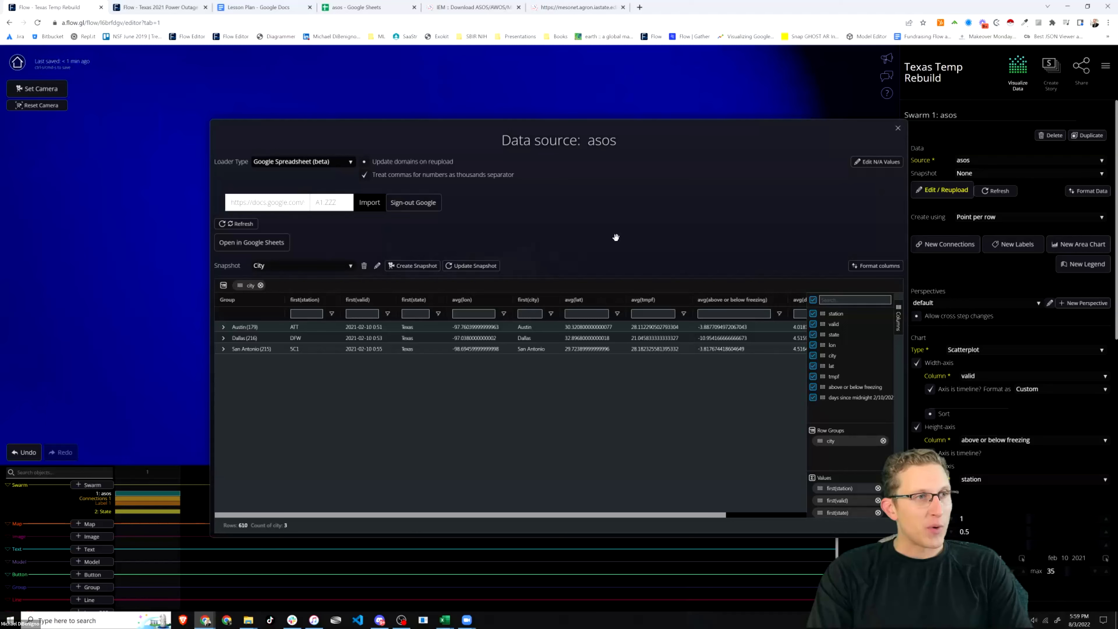
left_click(899, 128)
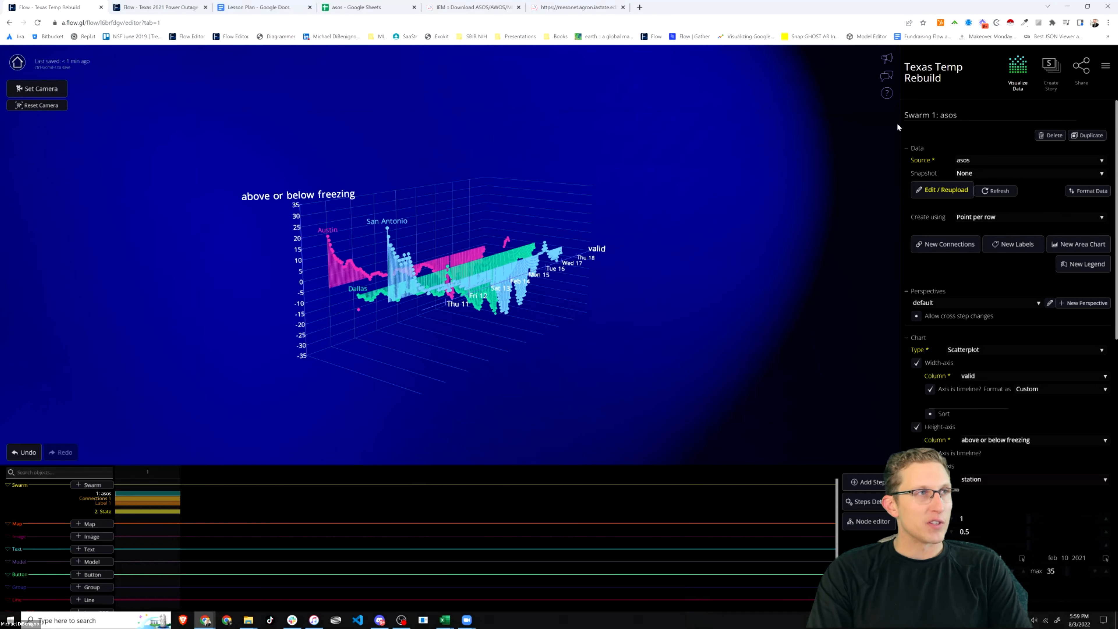
left_click(193, 8)
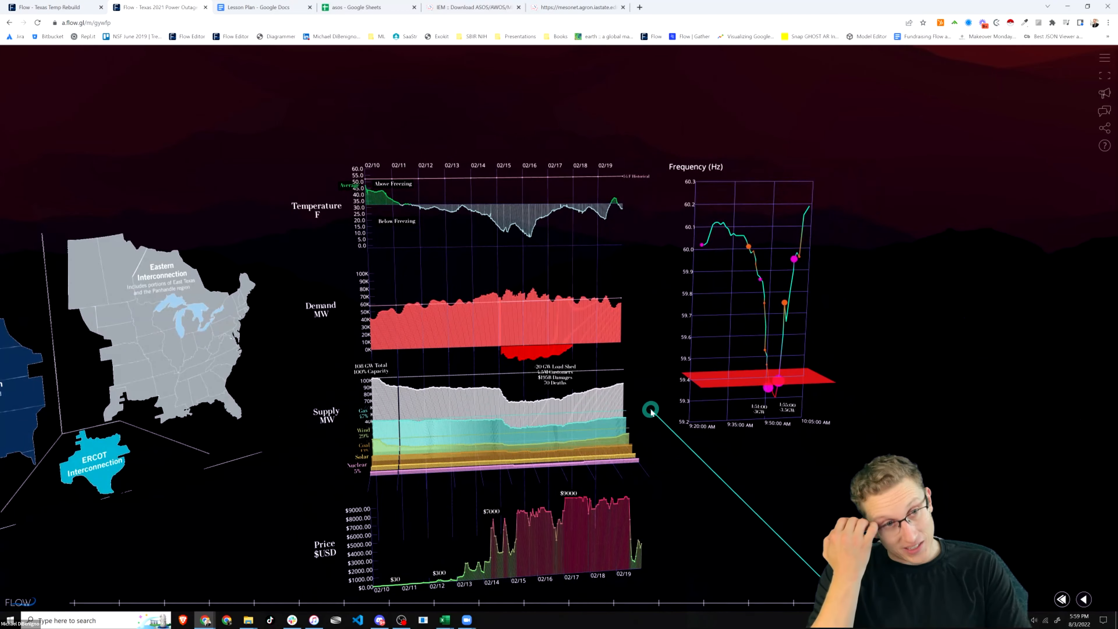
scroll(651, 411, "up", 3)
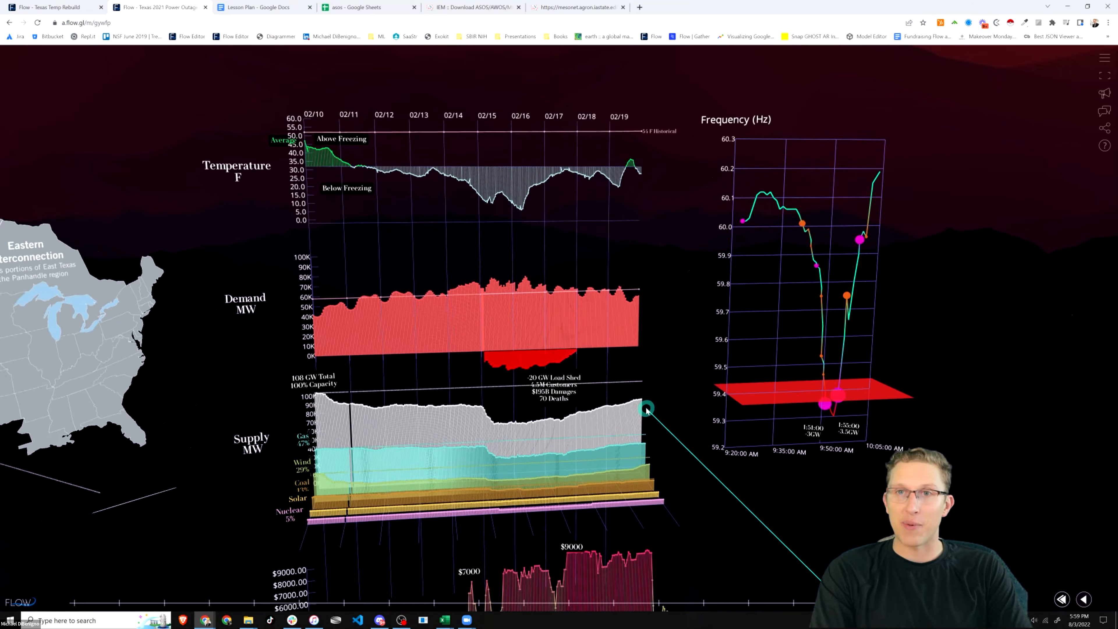
scroll(639, 364, "down", 3)
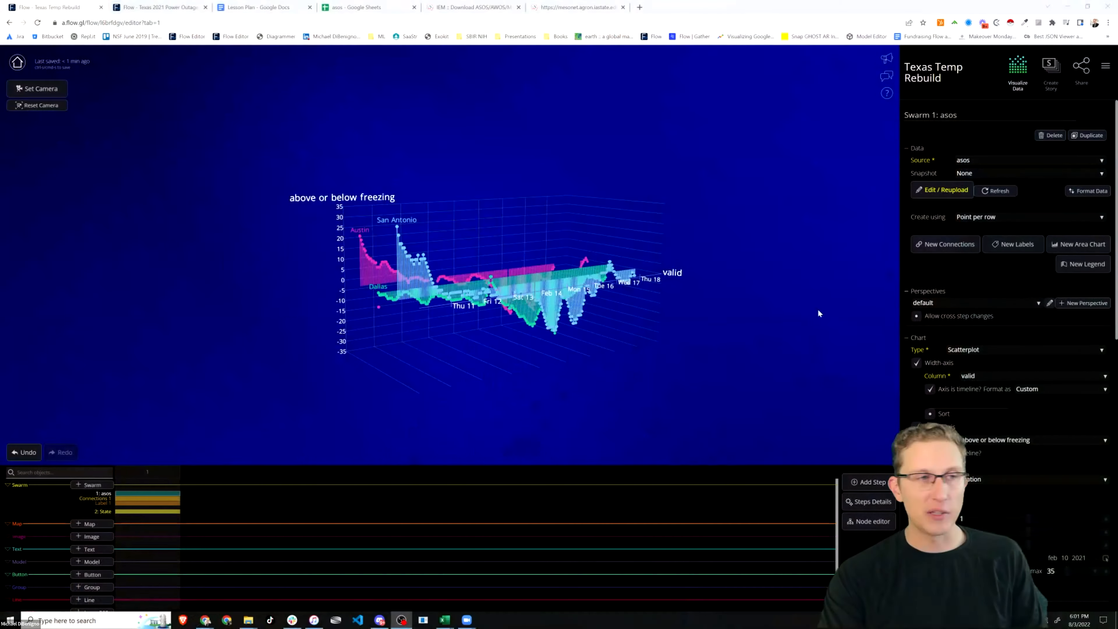
Examine the three-city above or below freezing chart in the Texas Temp Rebuild flow from different angles.
left_click_drag(817, 308, 501, 384)
scroll(501, 384, "up", 5)
left_click_drag(319, 304, 574, 360)
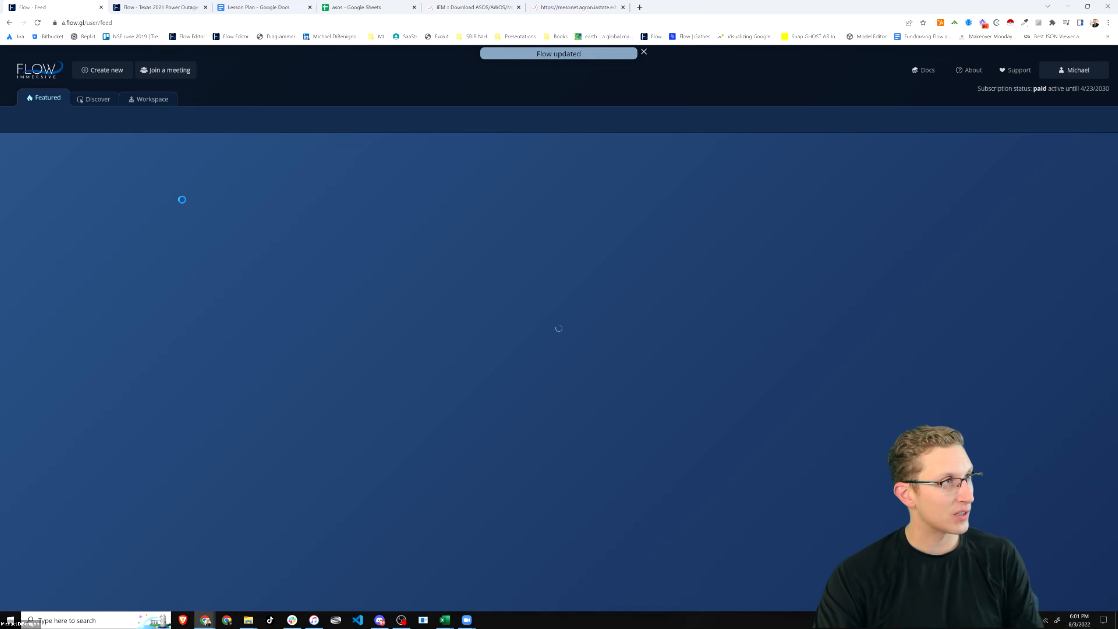
Copy the asos spreadsheet's link from Google Sheets and create a new flow in Flow.
left_click(353, 7)
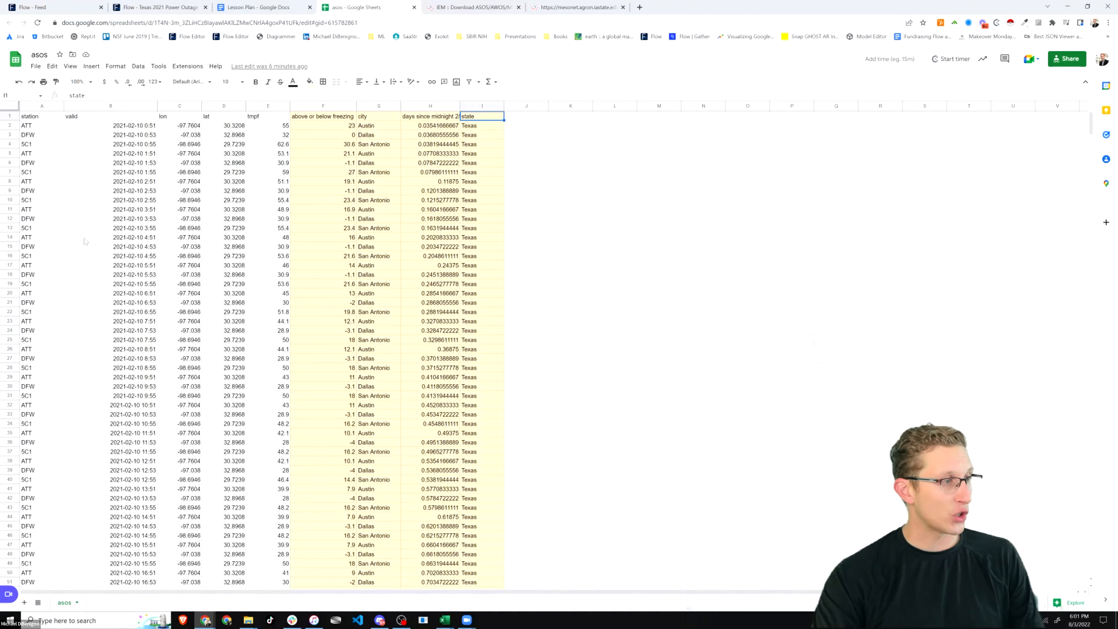
left_click(119, 24)
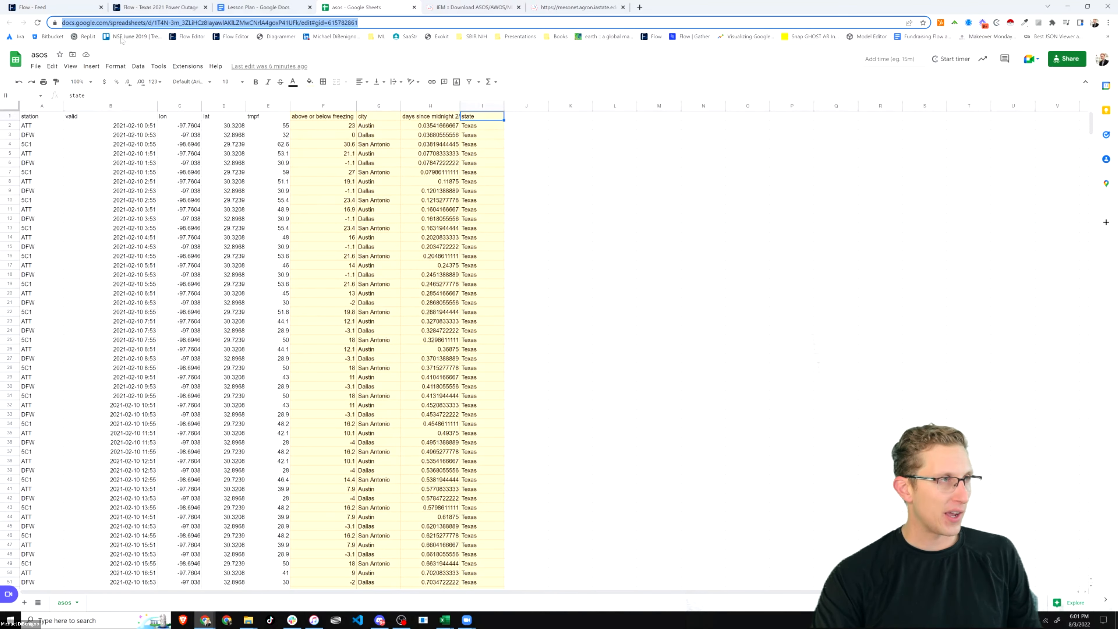
left_click(48, 9)
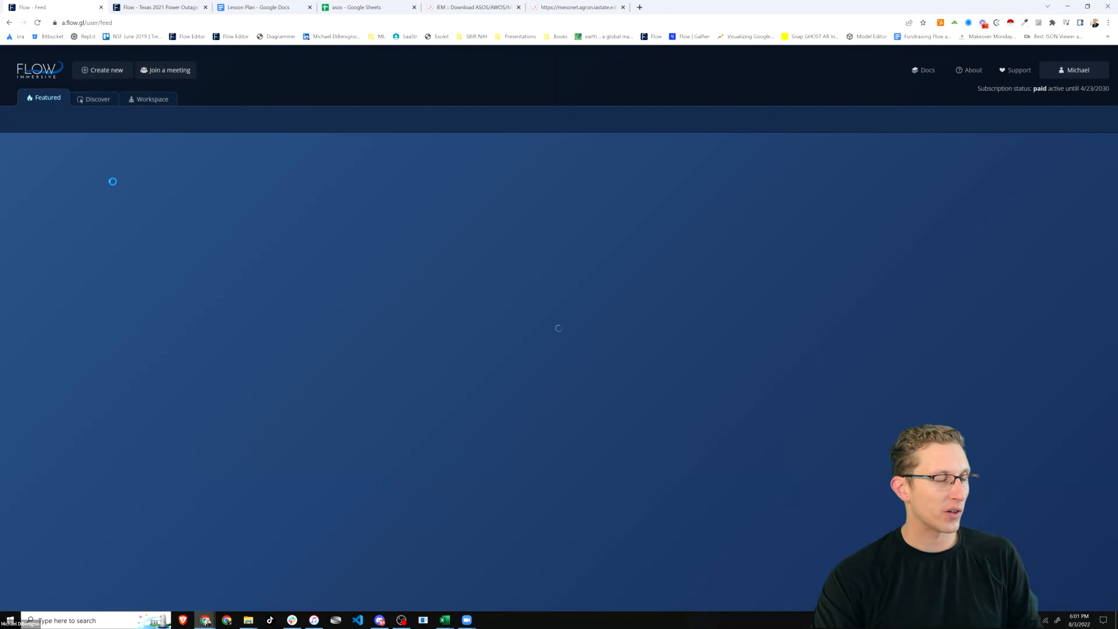
left_click(107, 71)
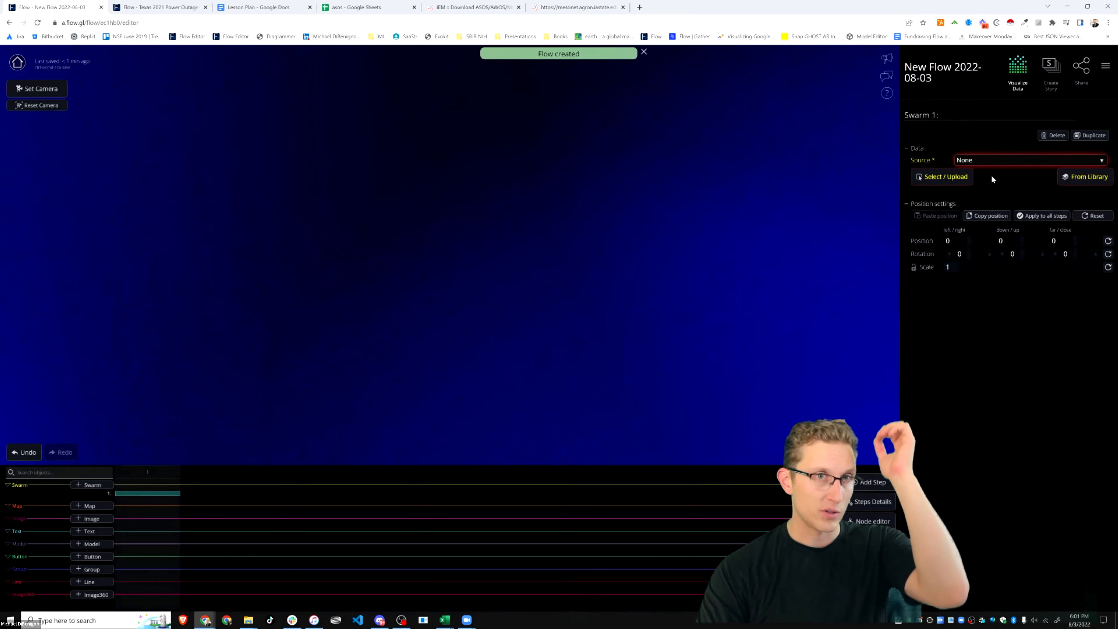
Import the asos spreadsheet into the new swarm with the Google Spreadsheet (beta) loader and review its raw data.
left_click(961, 178)
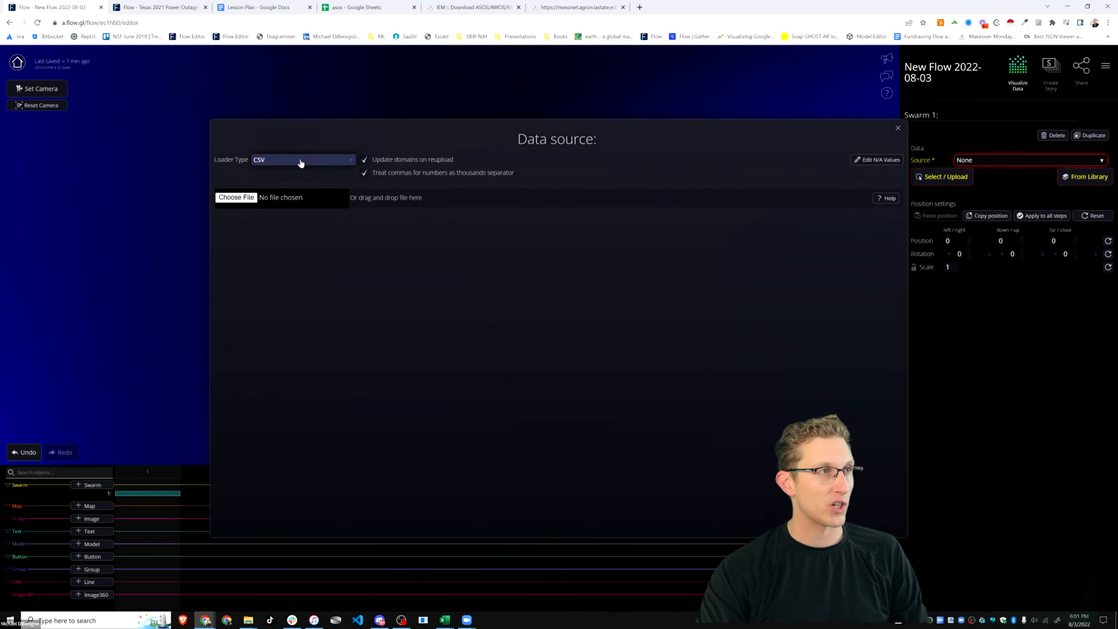
left_click(292, 160)
left_click(273, 161)
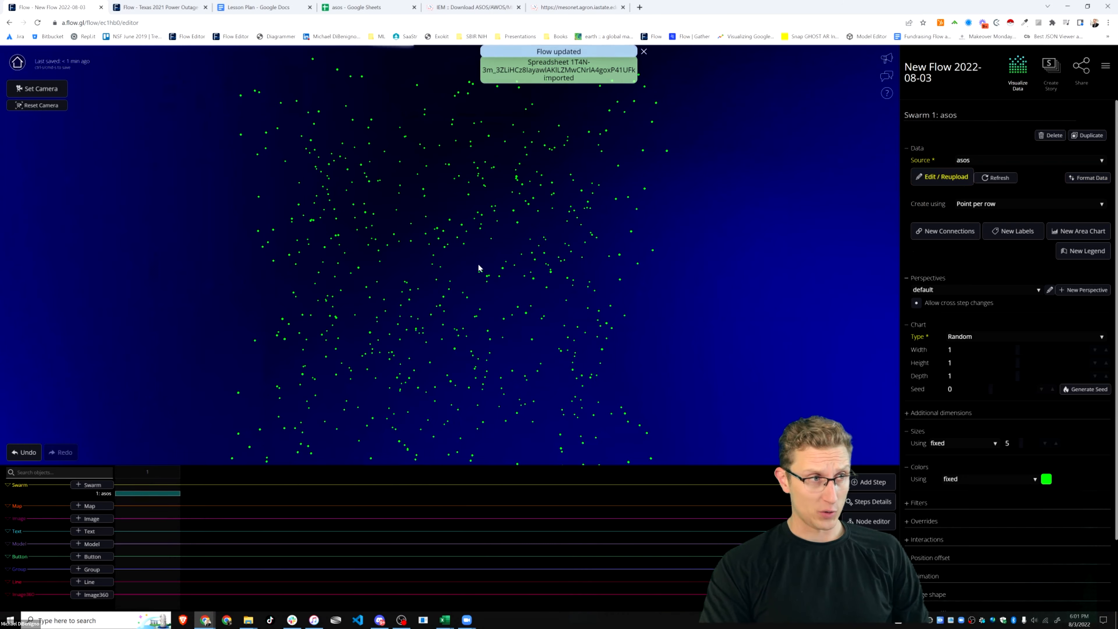
left_click(942, 178)
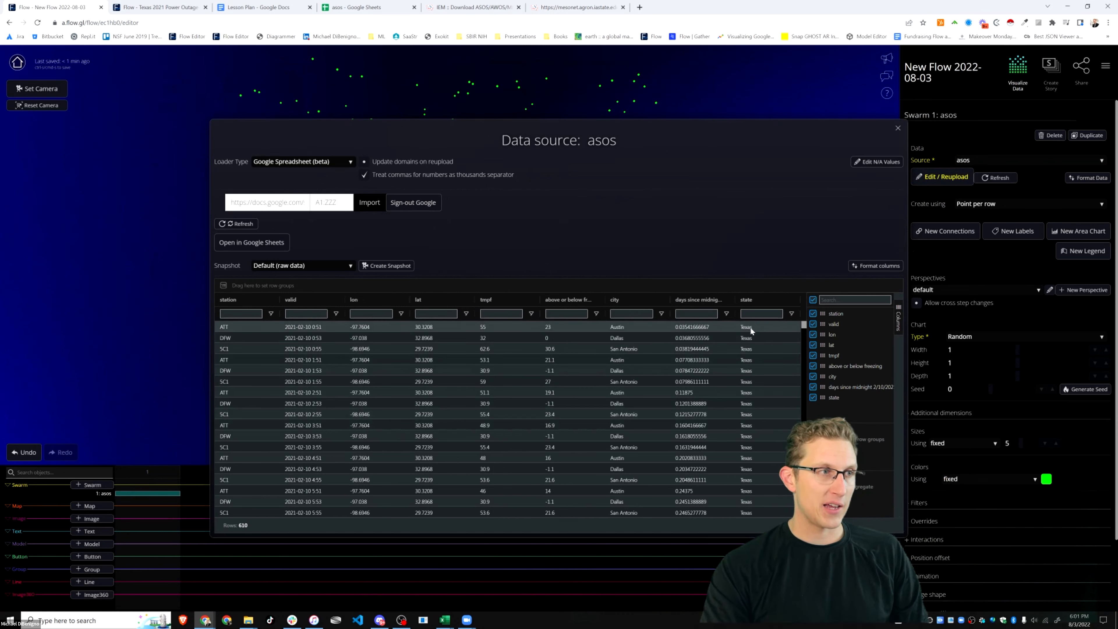
left_click(897, 130)
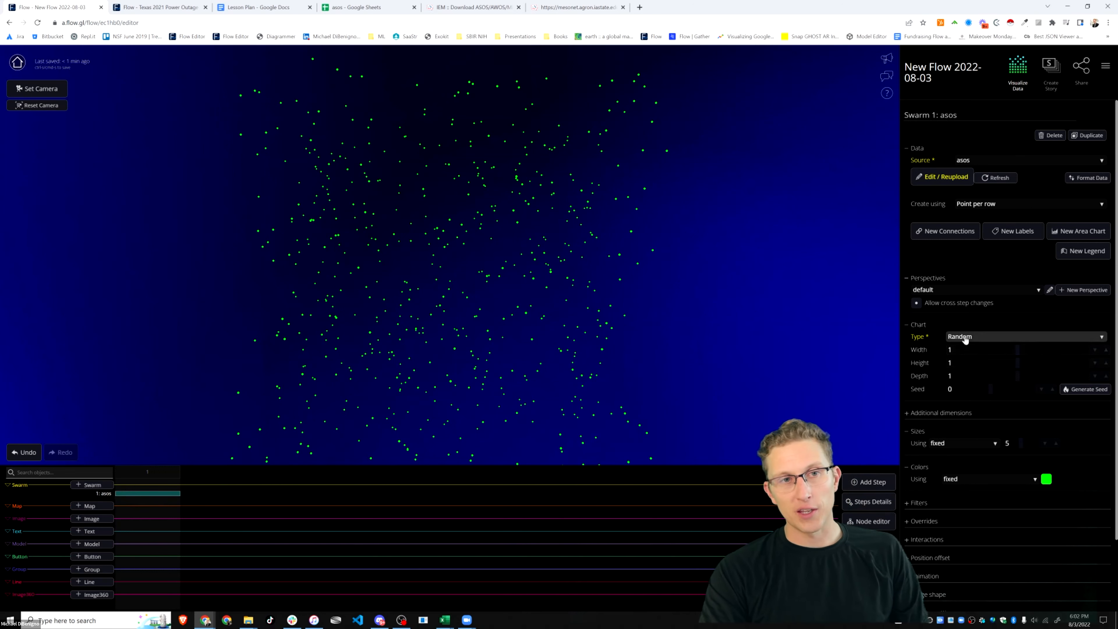
Set the asos swarm's chart type to Scatterplot with the valid column on the width axis.
left_click(977, 337)
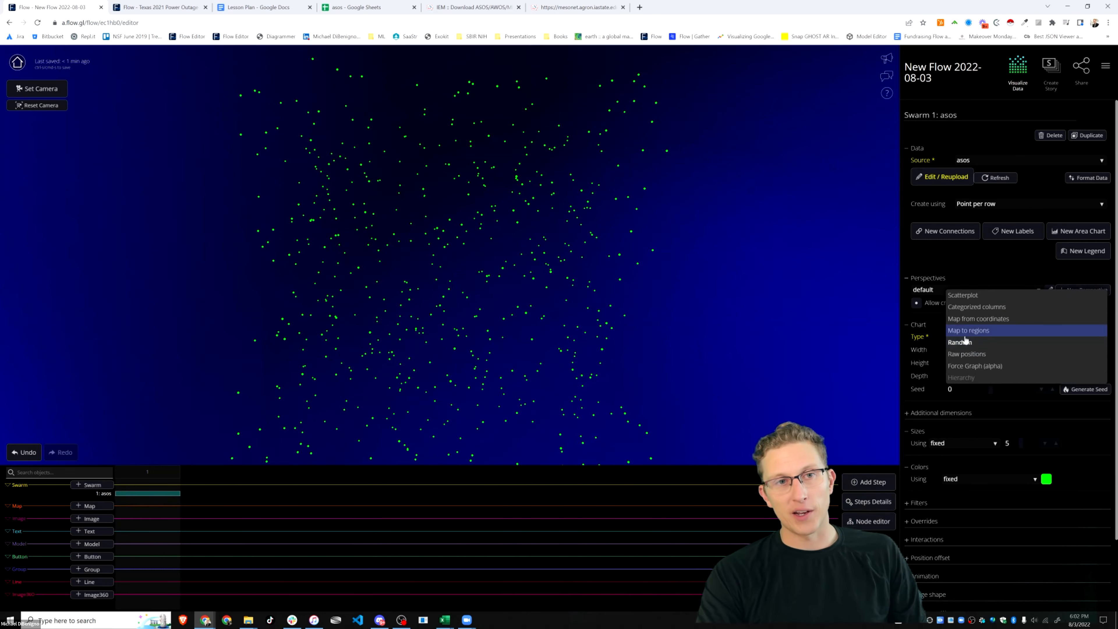
left_click(975, 296)
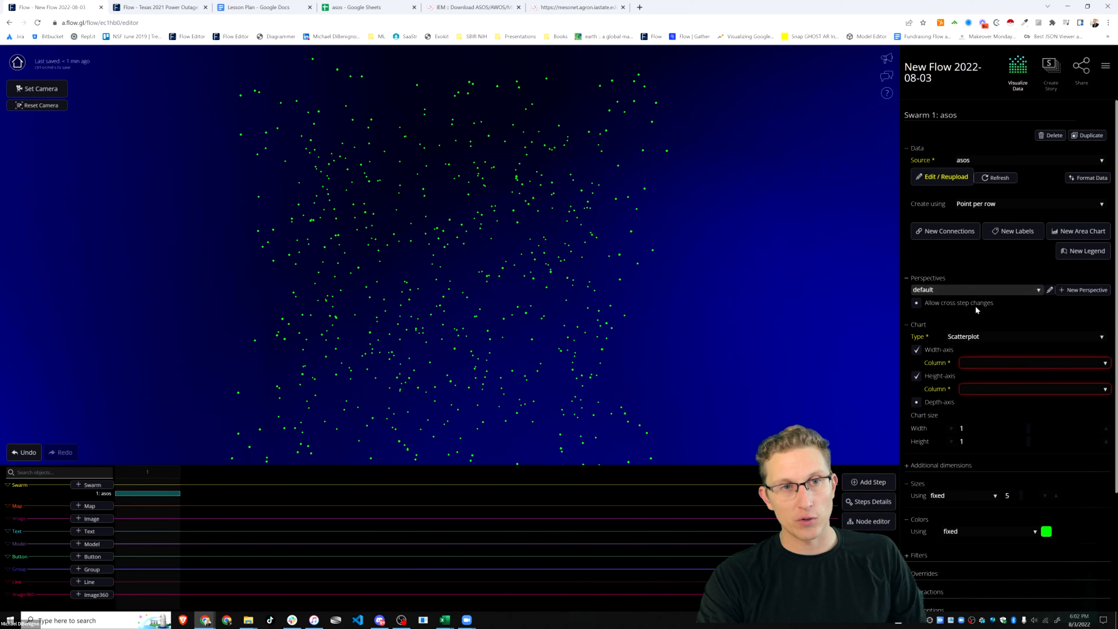
left_click(991, 363)
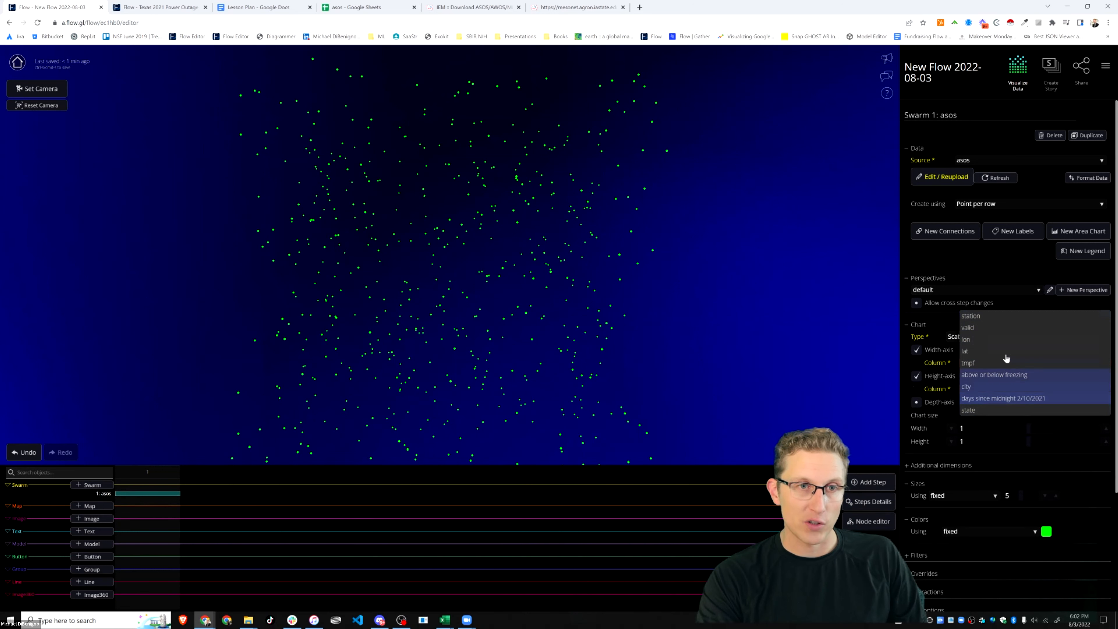
left_click(937, 334)
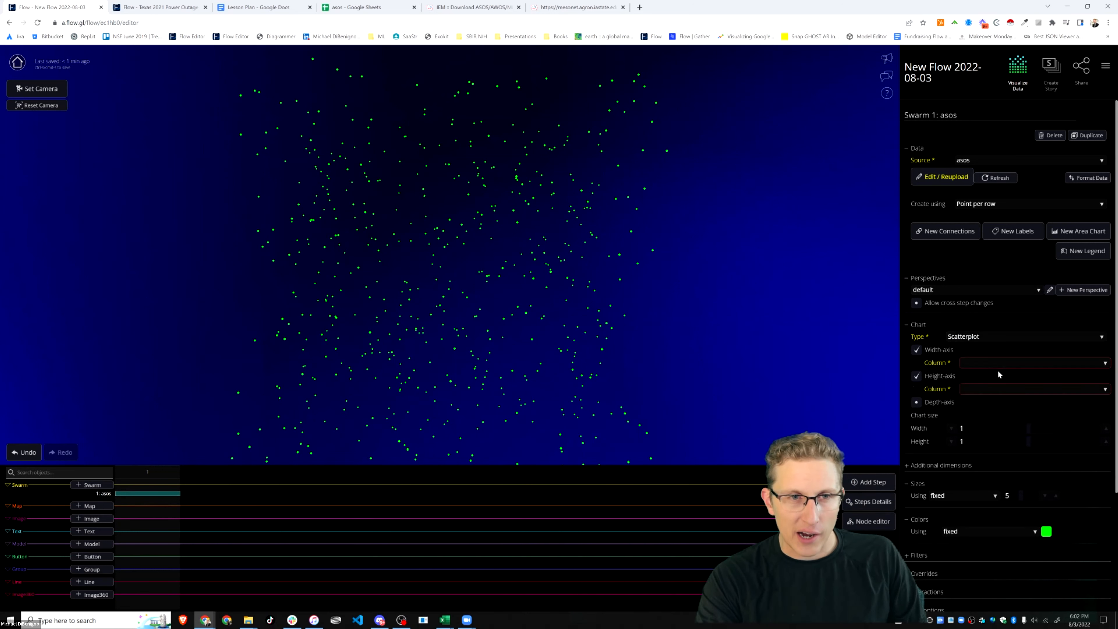
left_click(982, 365)
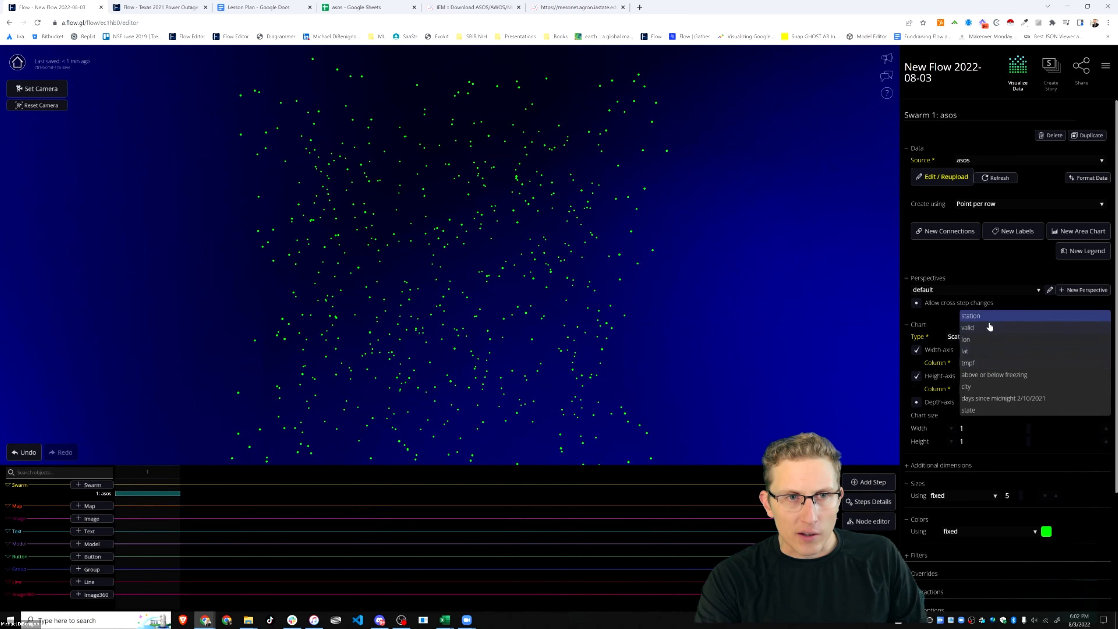
left_click(987, 331)
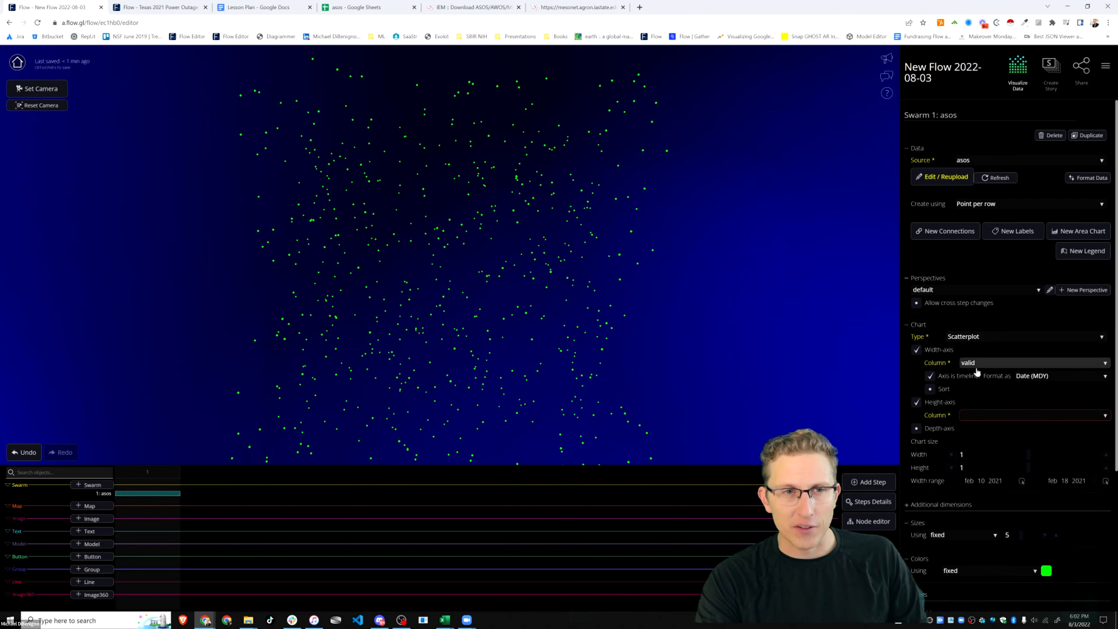
Switch to the asos spreadsheet in Google Sheets and rename the valid column header to date.
left_click(378, 10)
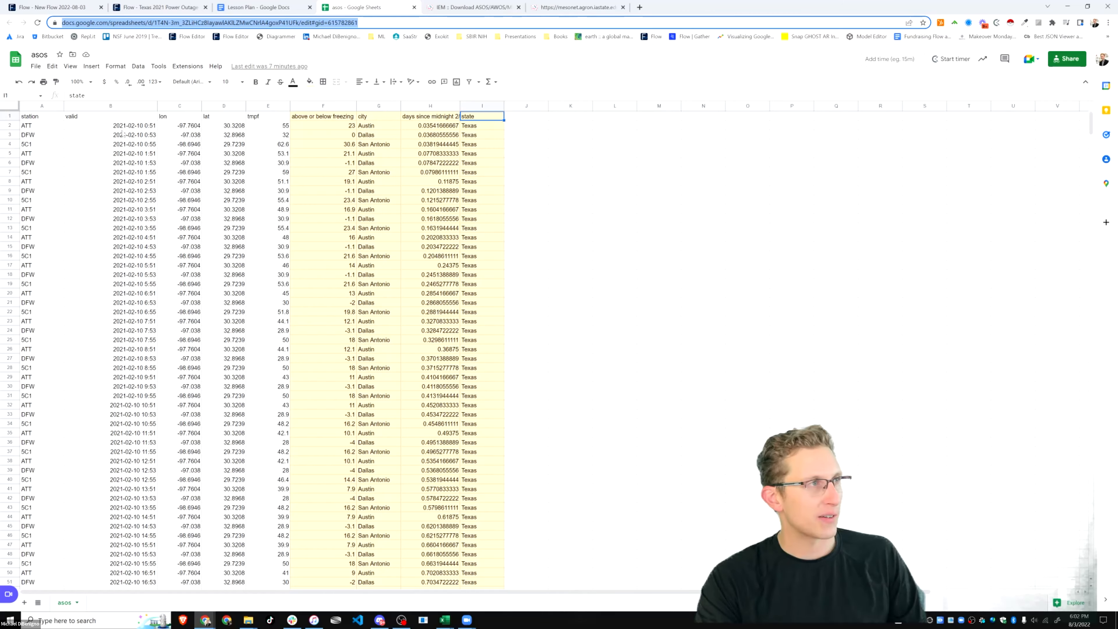
left_click(97, 126)
type("date")
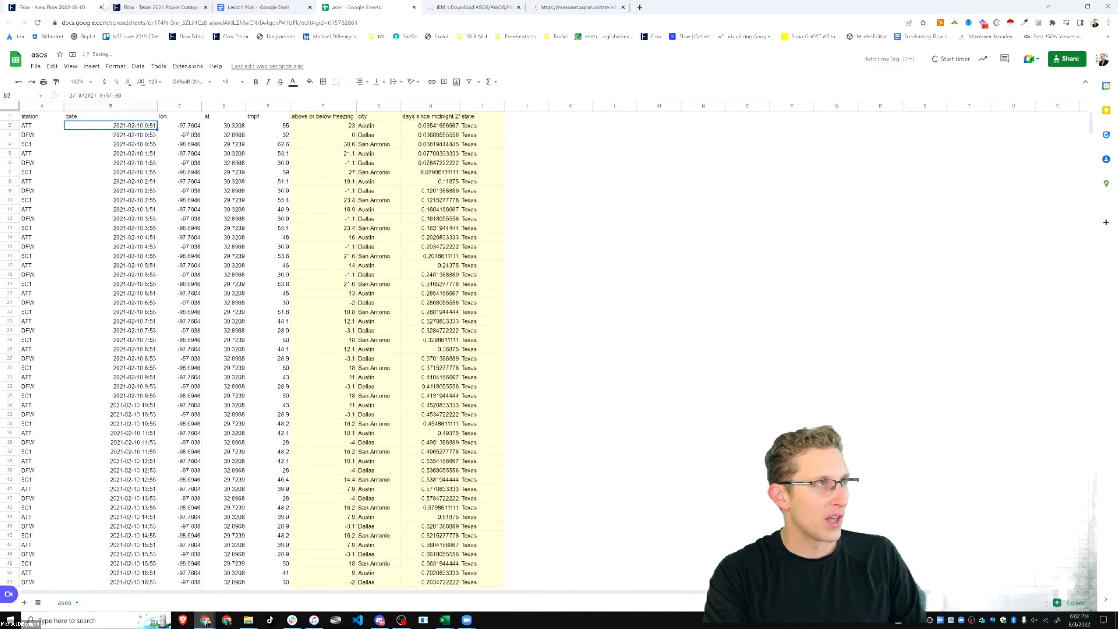
left_click(113, 118)
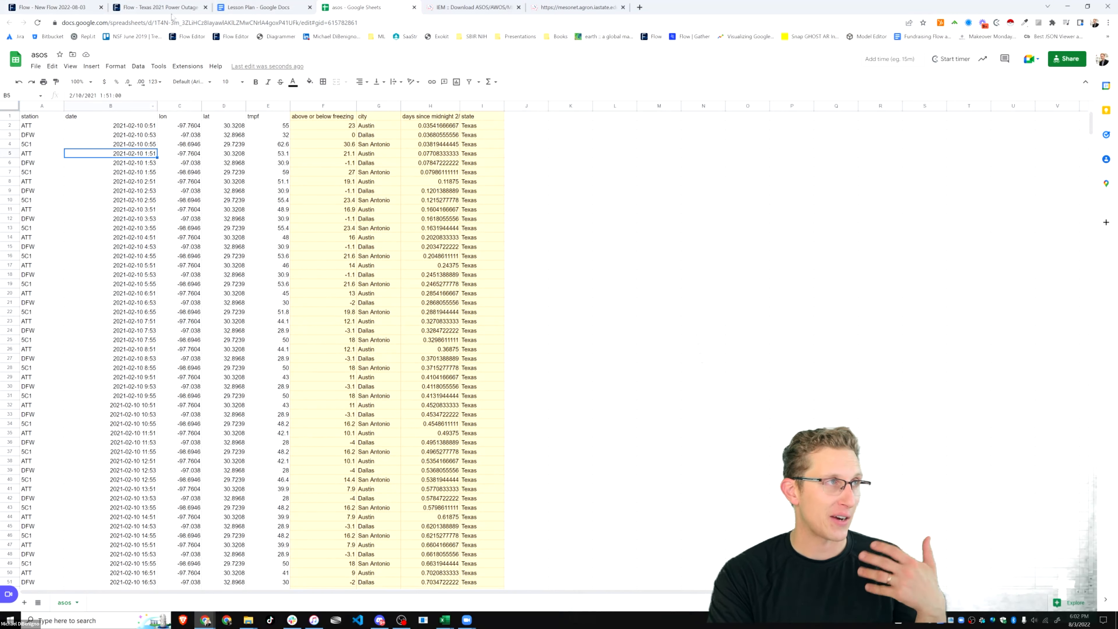
Return to the new flow, refresh the asos data and set the width-axis column to date.
left_click(179, 8)
left_click(42, 8)
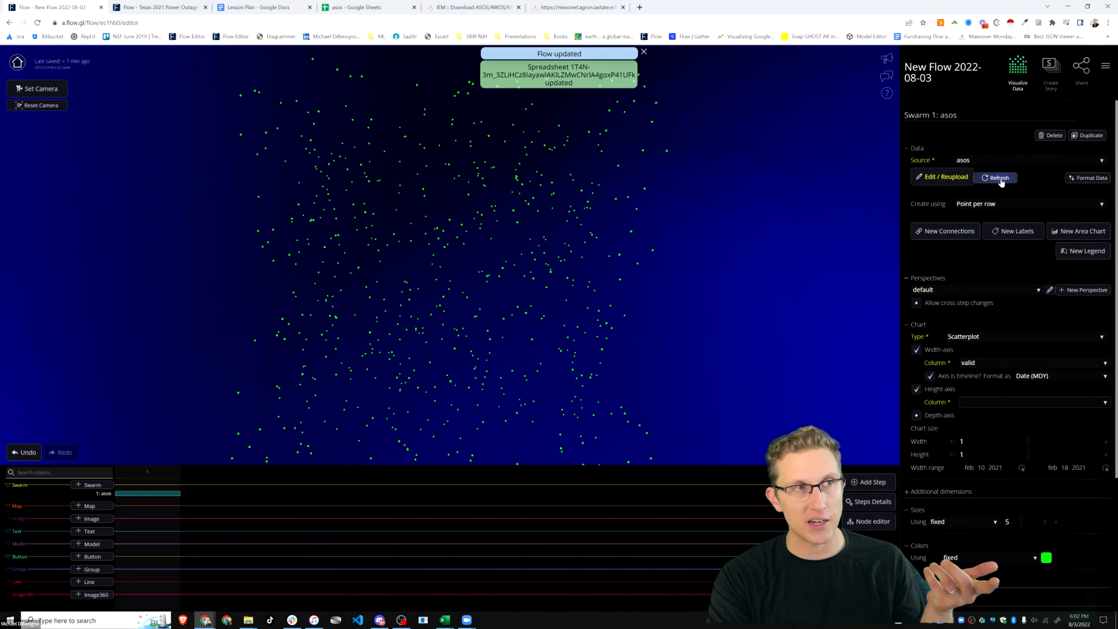
left_click(996, 363)
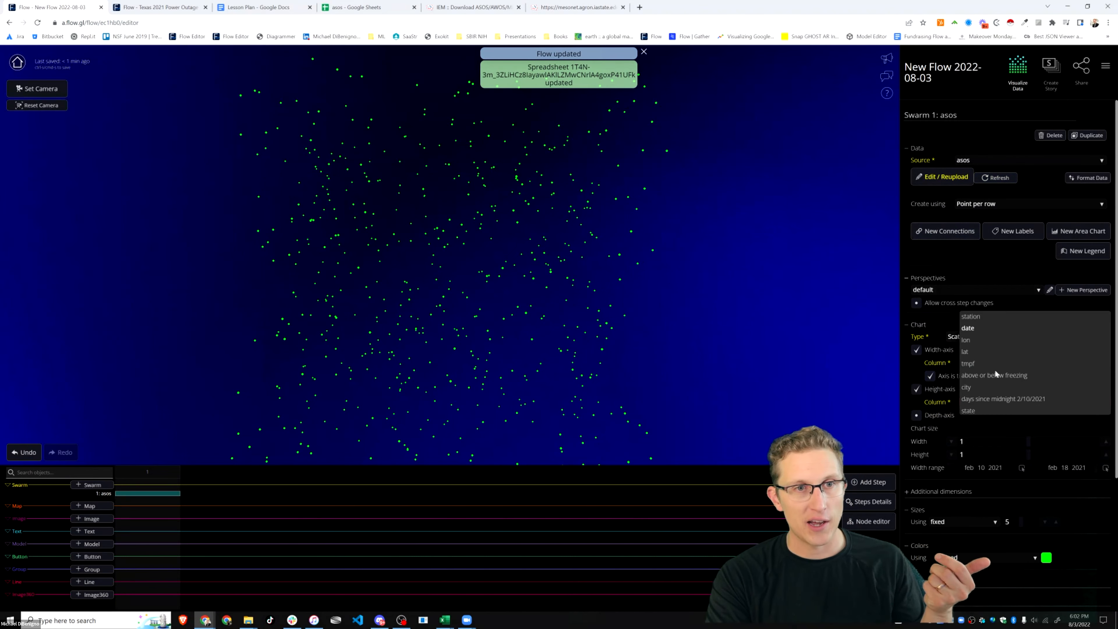
left_click(981, 328)
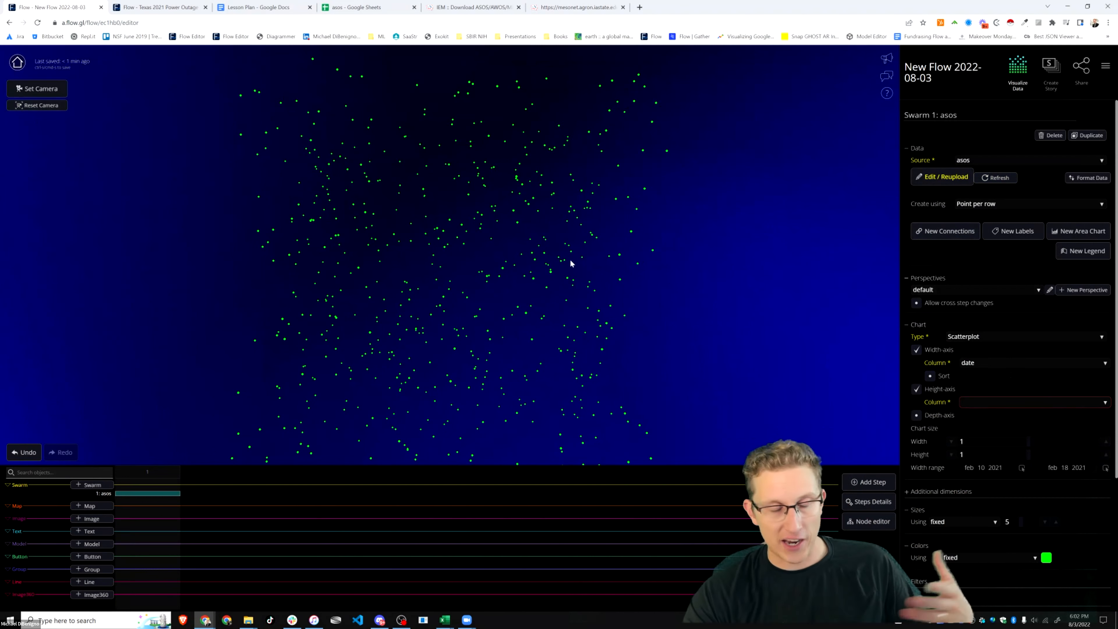
Plot the tmpf column on the scatterplot's height axis and view the chart with its axes.
left_click(1005, 402)
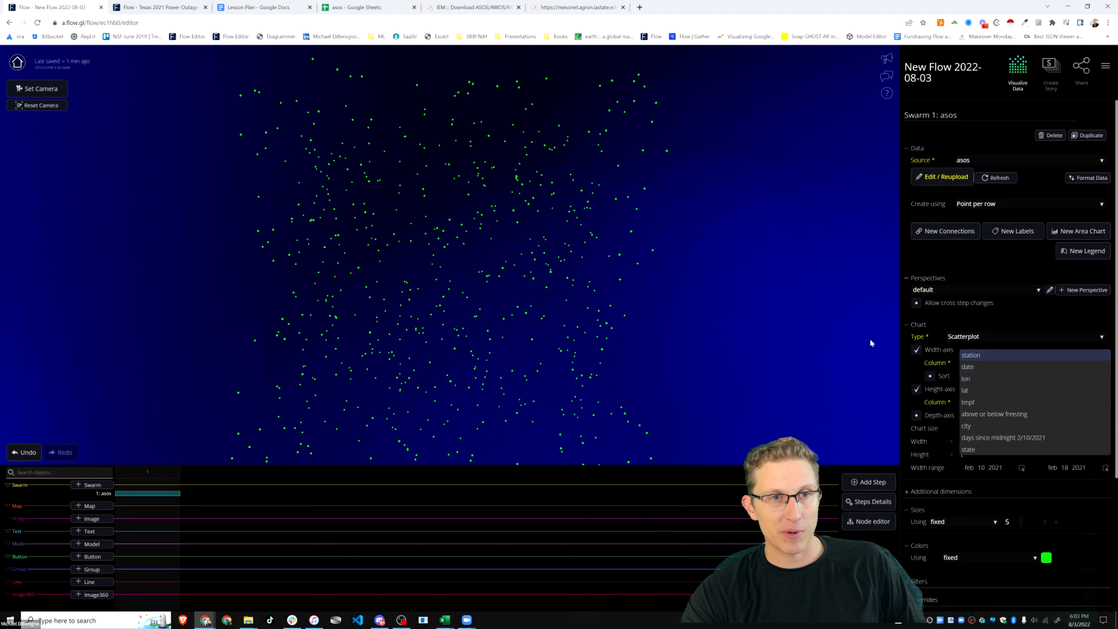
left_click(775, 360)
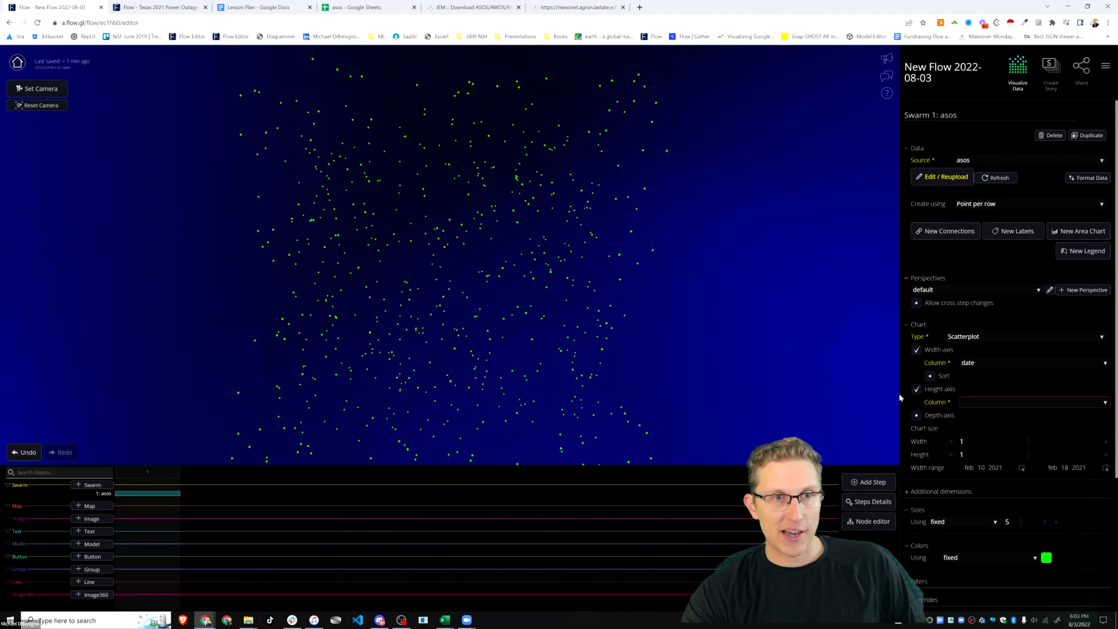
left_click(991, 409)
left_click(990, 407)
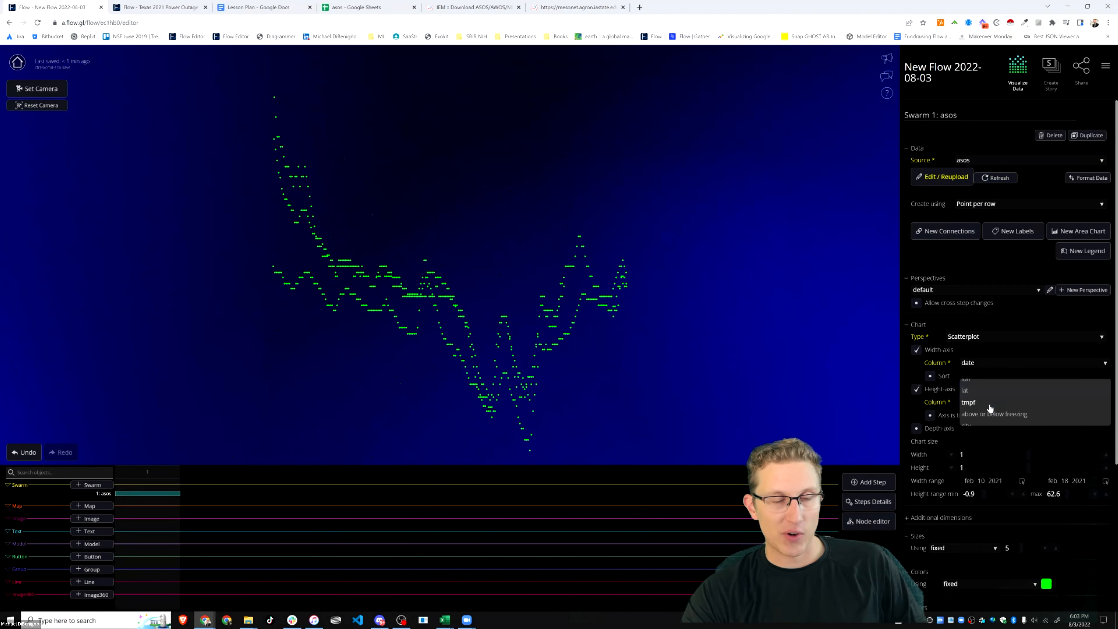
scroll(691, 393, "down", 3)
left_click_drag(538, 371, 596, 385)
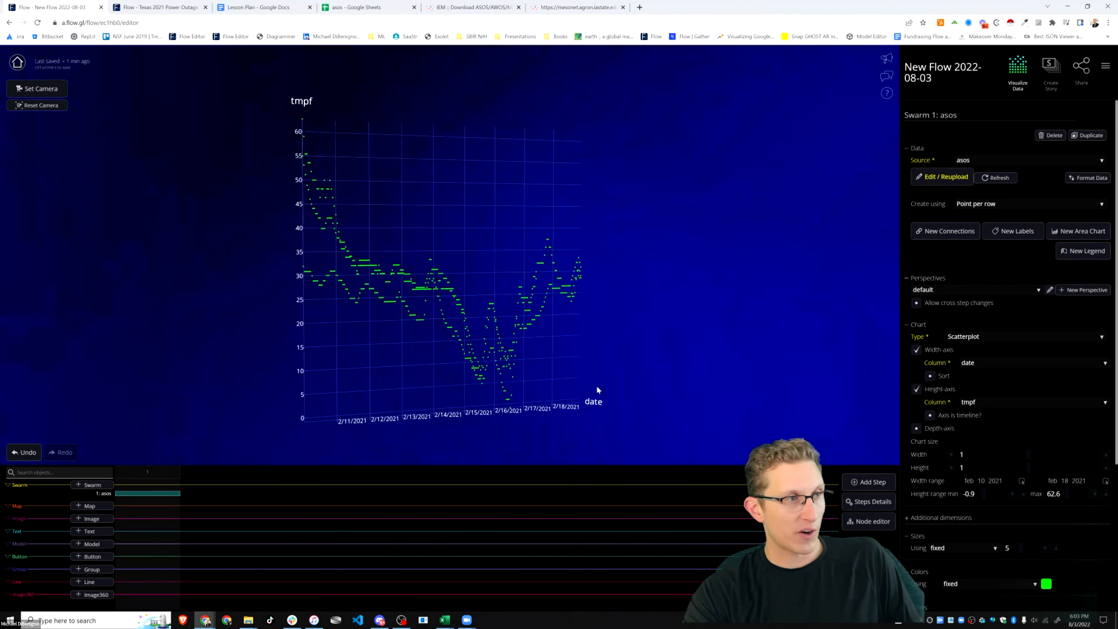
Set the scatterplot's height-axis column to above or below freezing.
left_click(1012, 407)
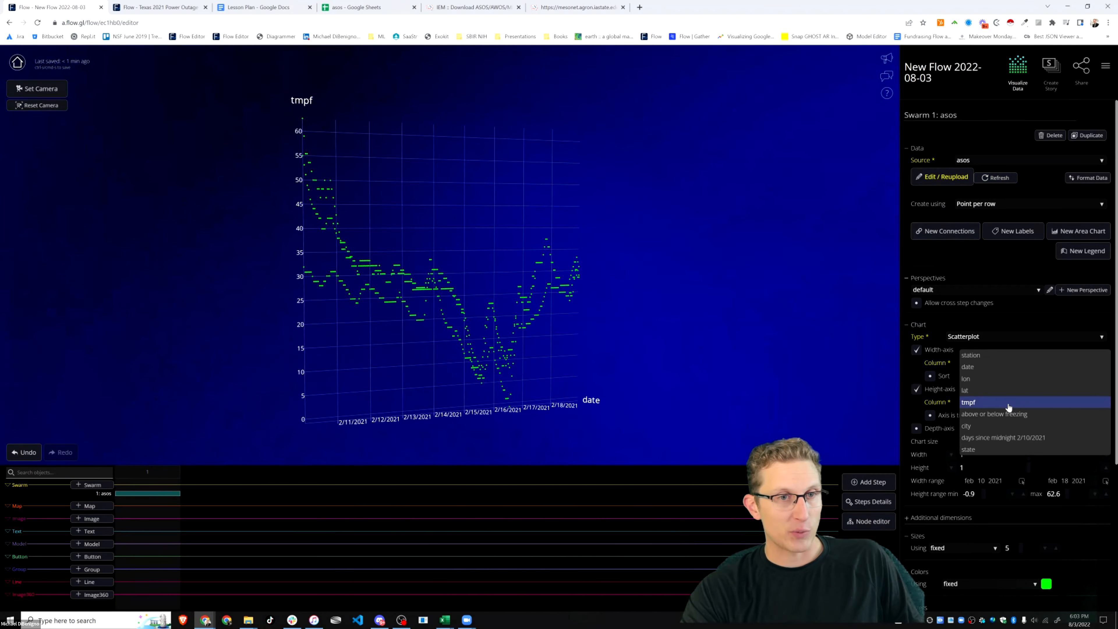
left_click(996, 416)
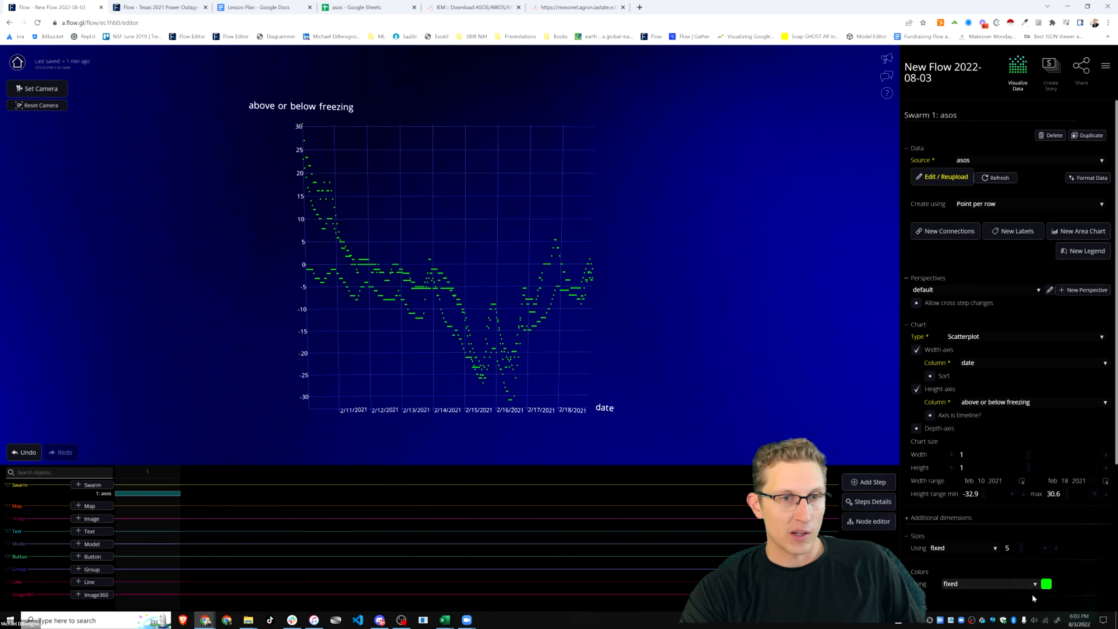
Enable the scatterplot's depth axis and set its column to city, viewing the chart in 3D.
scroll(987, 422, "down", 3)
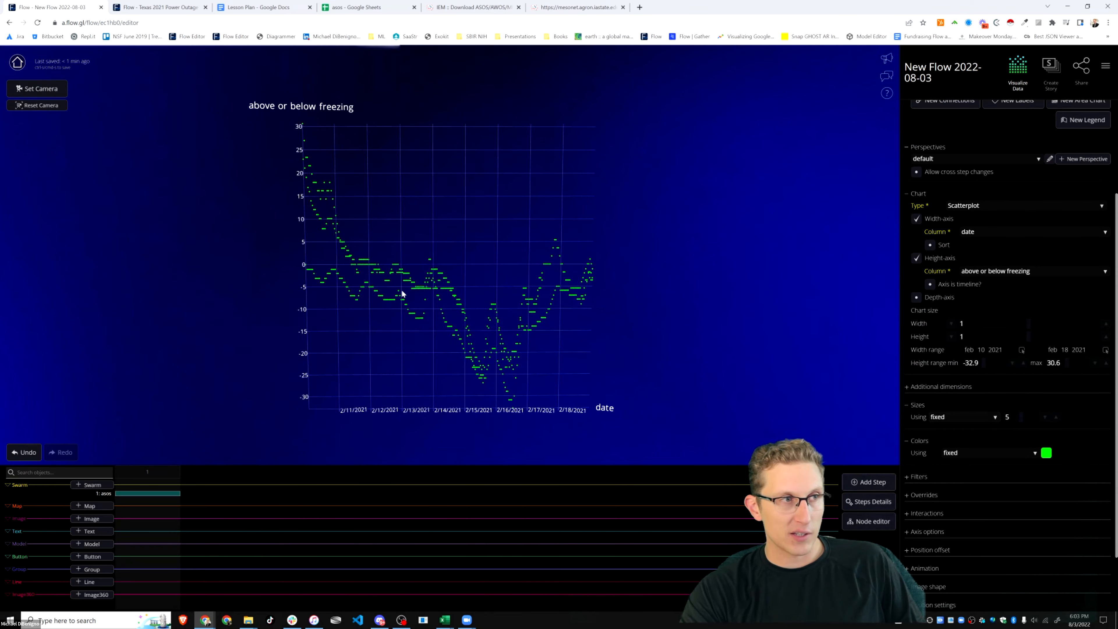
left_click_drag(432, 287, 727, 461)
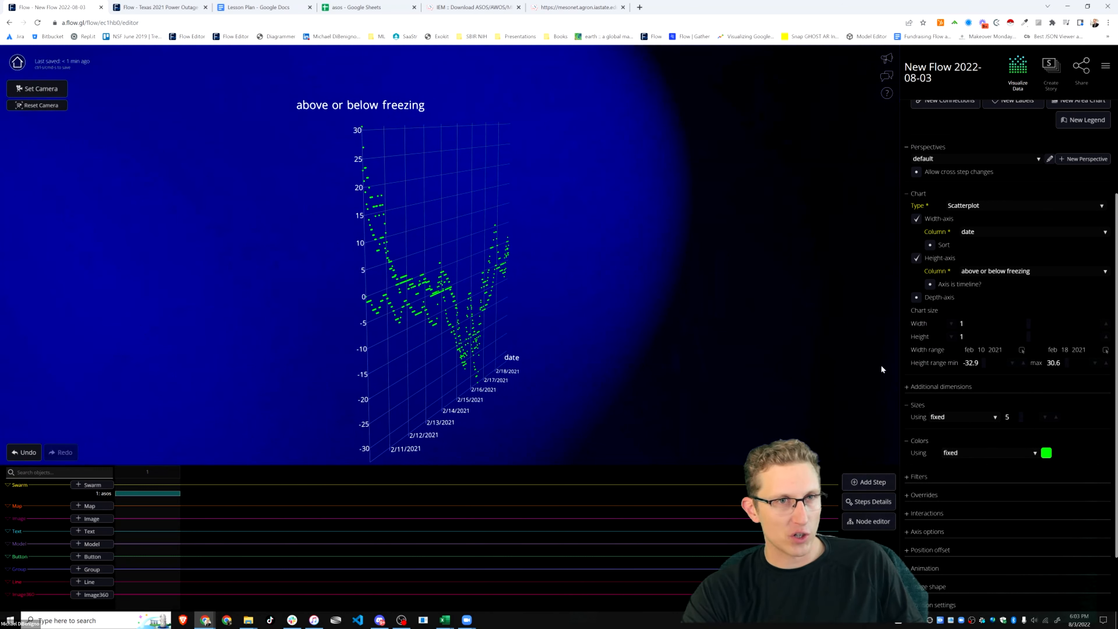
left_click(916, 298)
left_click(990, 310)
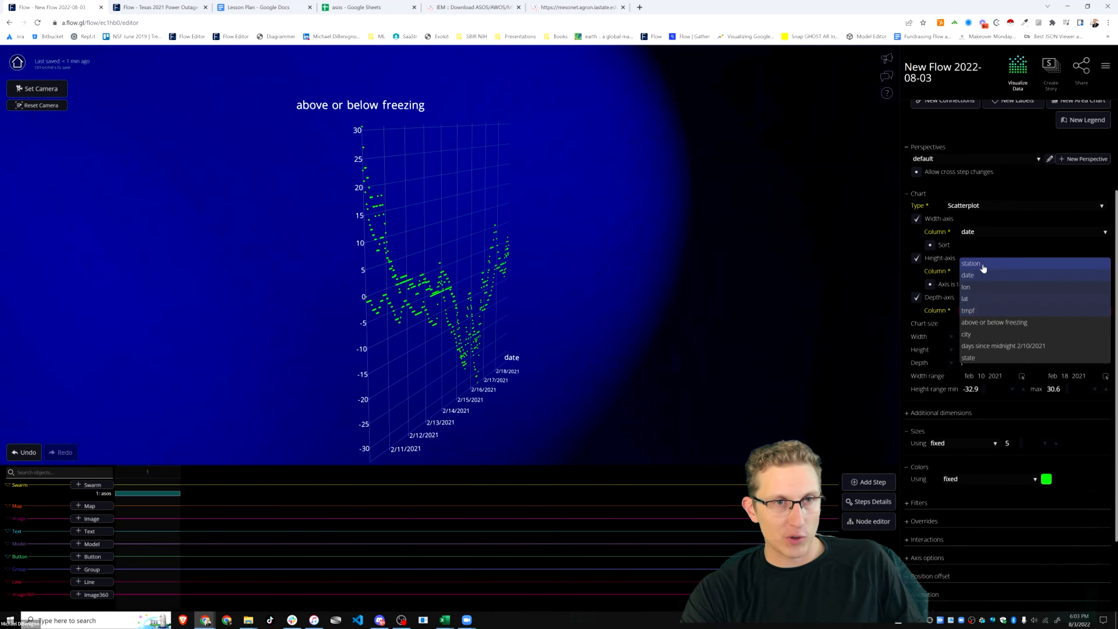
left_click(983, 334)
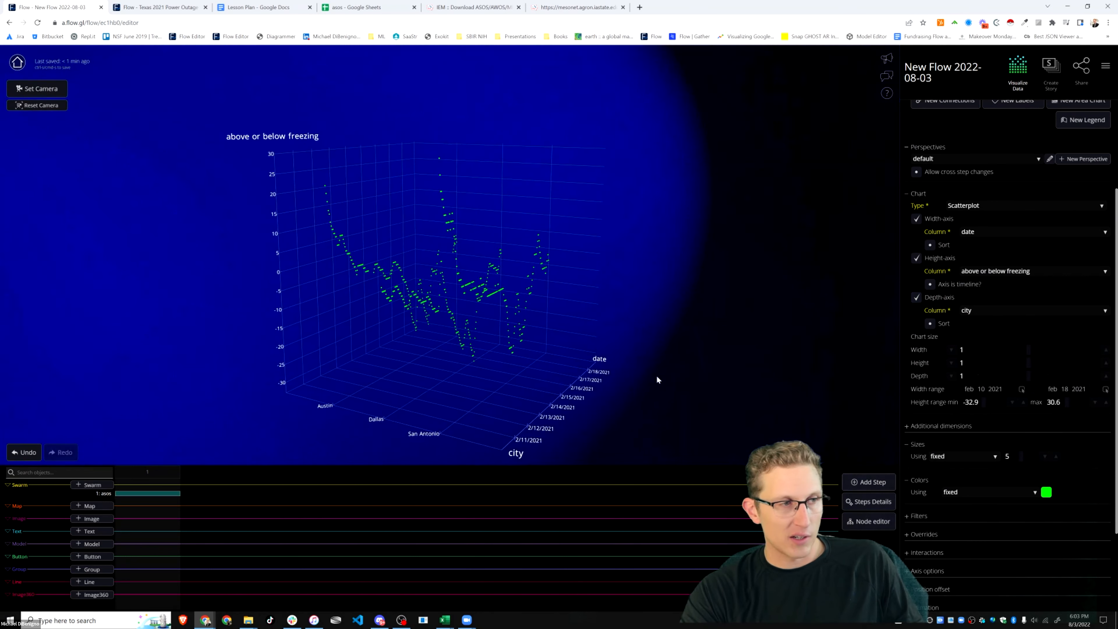
left_click_drag(370, 399, 353, 420)
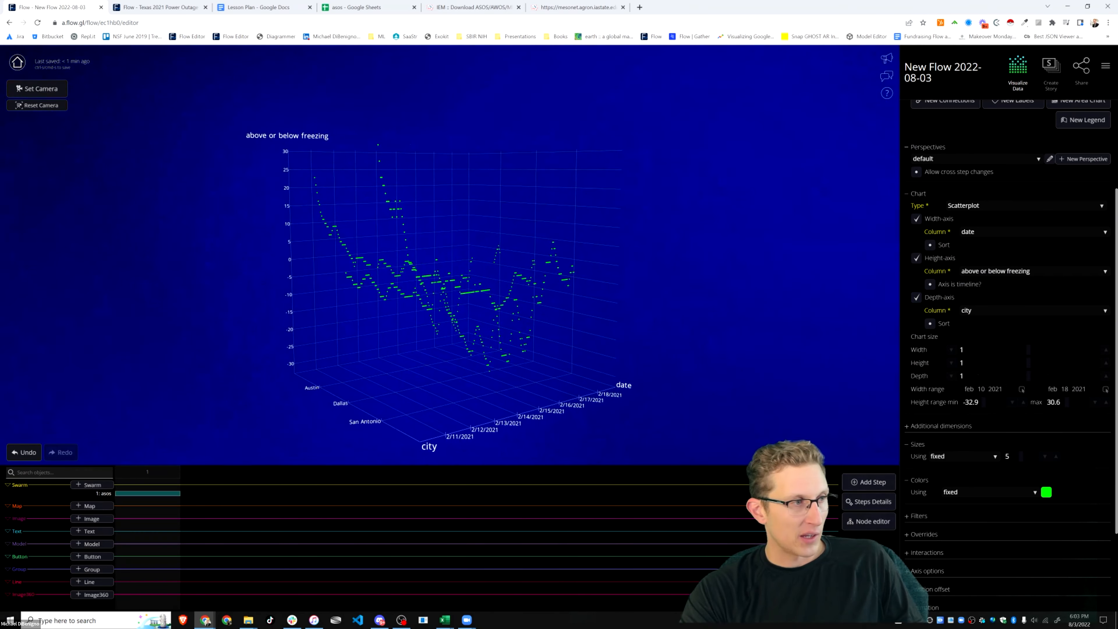
Add new connections to the asos swarm that join dots when their city column values match.
scroll(948, 188, "up", 3)
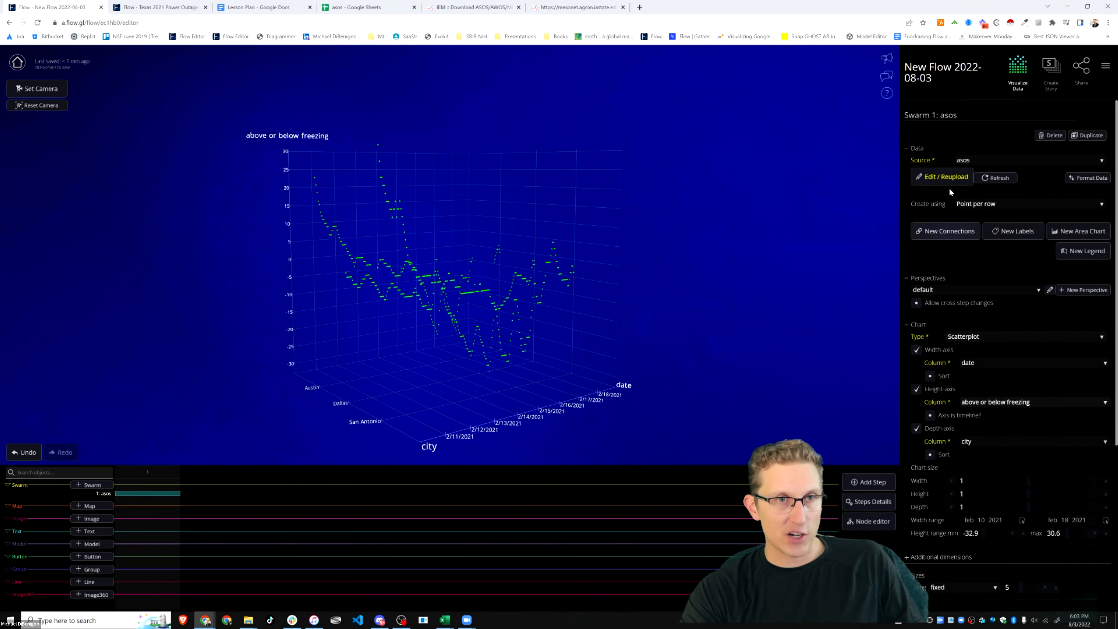
left_click(944, 232)
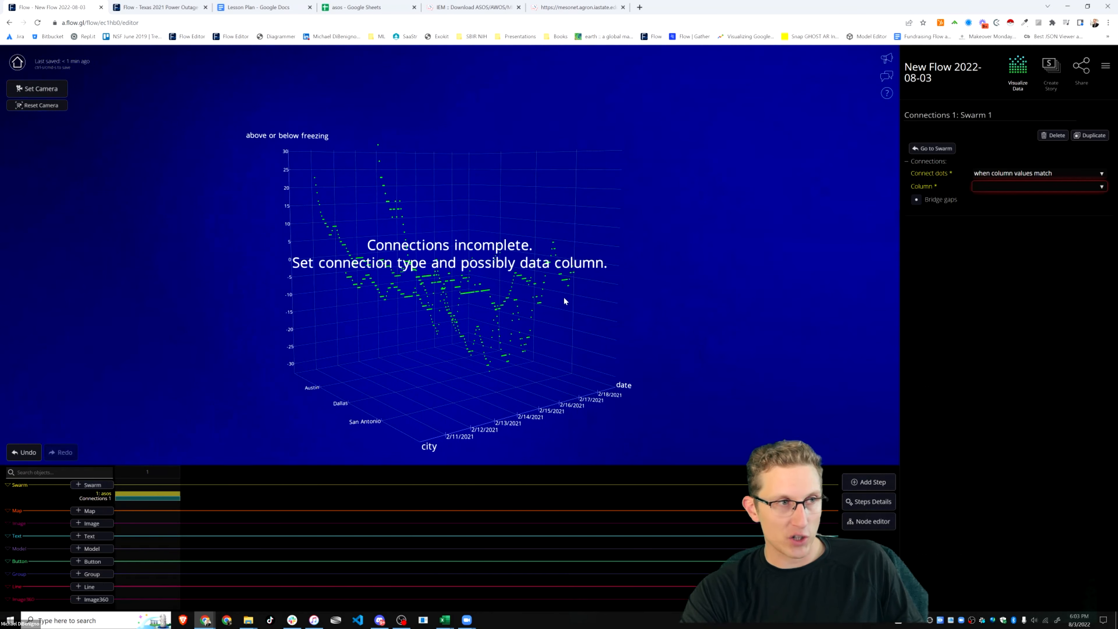
left_click(987, 186)
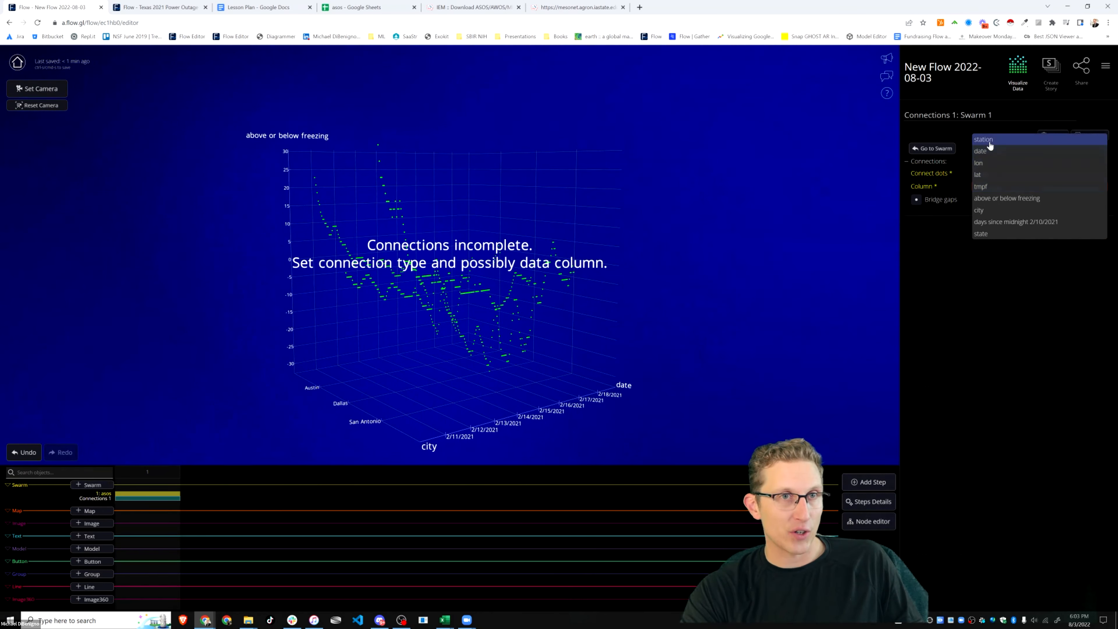
left_click(986, 210)
left_click_drag(444, 324, 356, 209)
left_click_drag(487, 338, 249, 319)
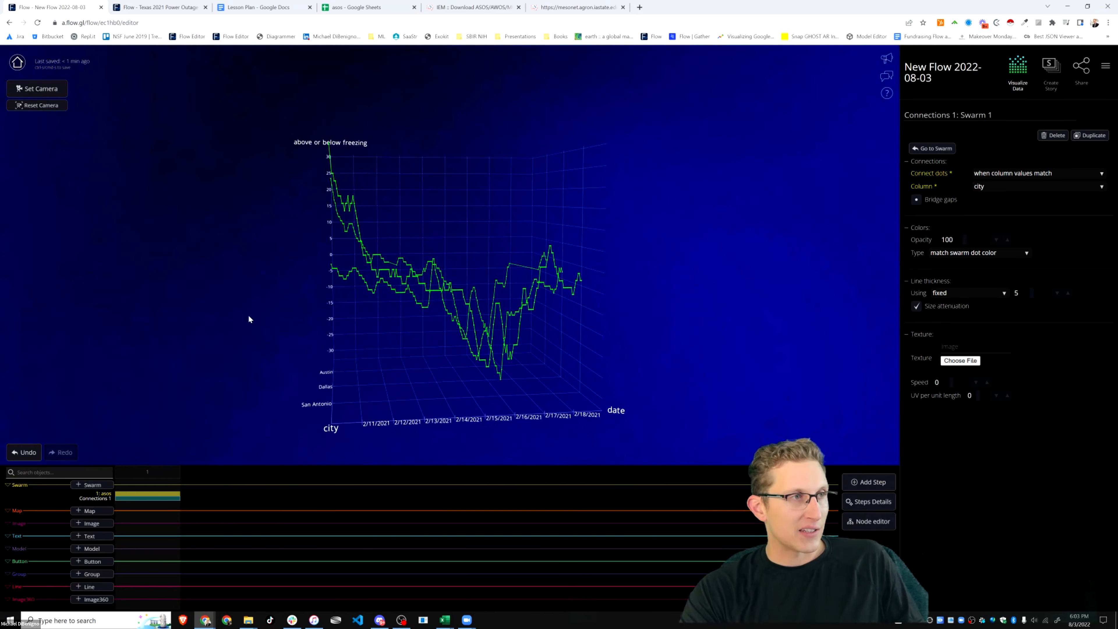
left_click_drag(324, 257, 418, 273)
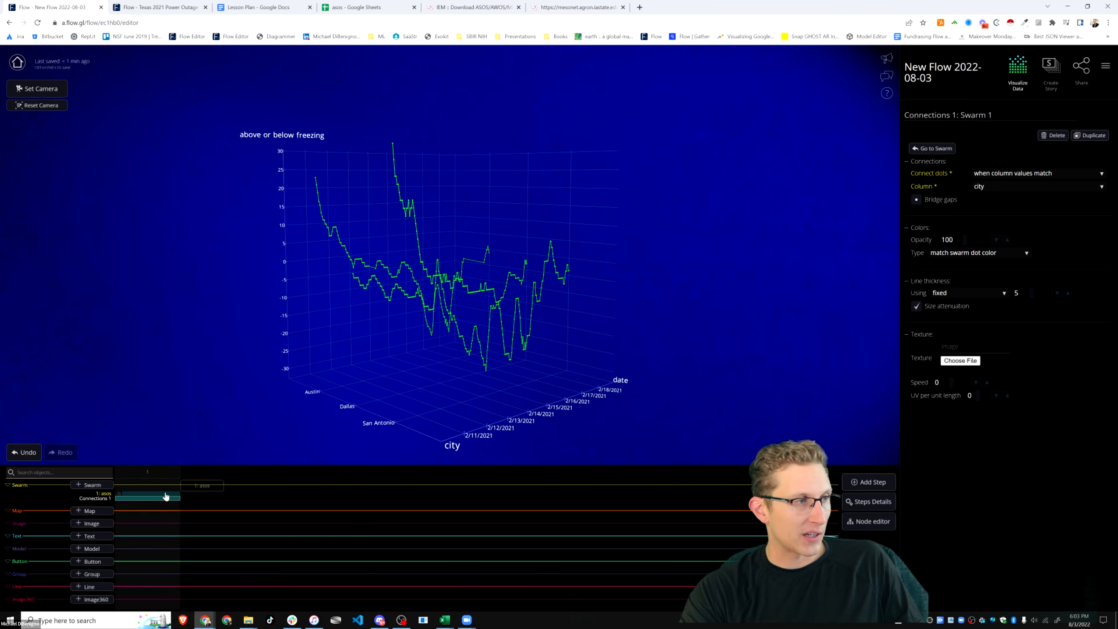
Turn on axis origins at zero in the asos swarm's axis options and inspect the chart from several angles.
left_click(166, 493)
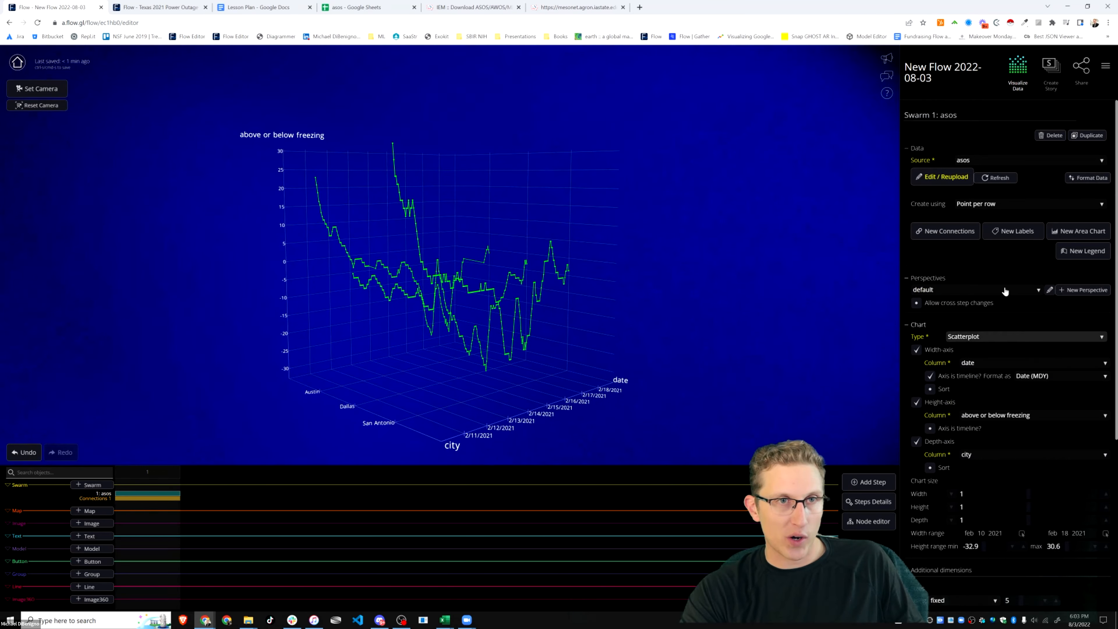
scroll(946, 317, "down", 5)
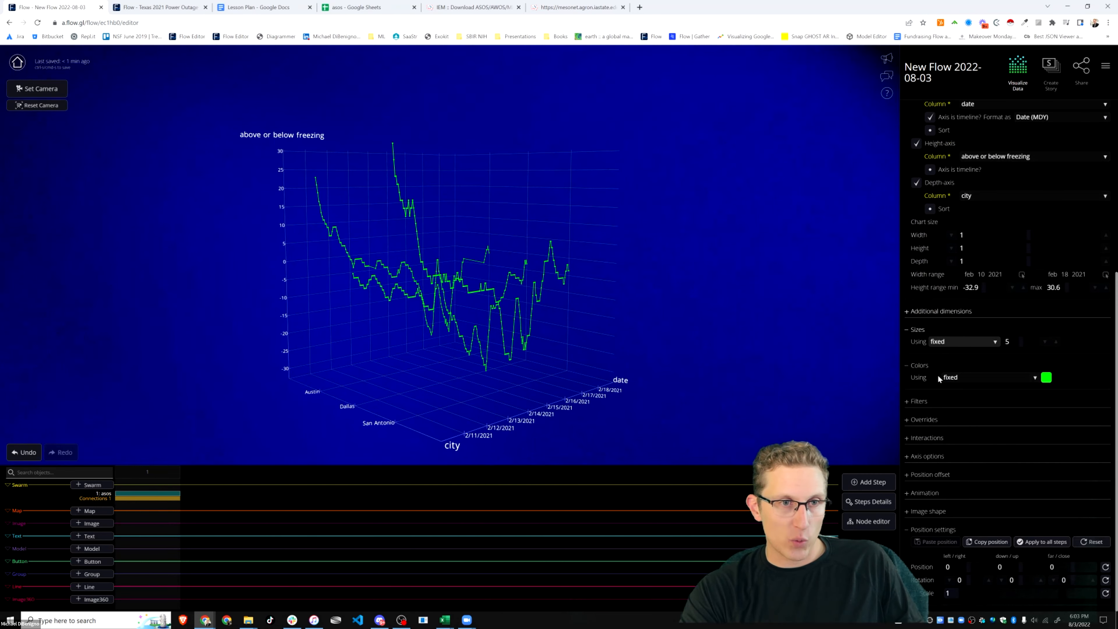
left_click(926, 457)
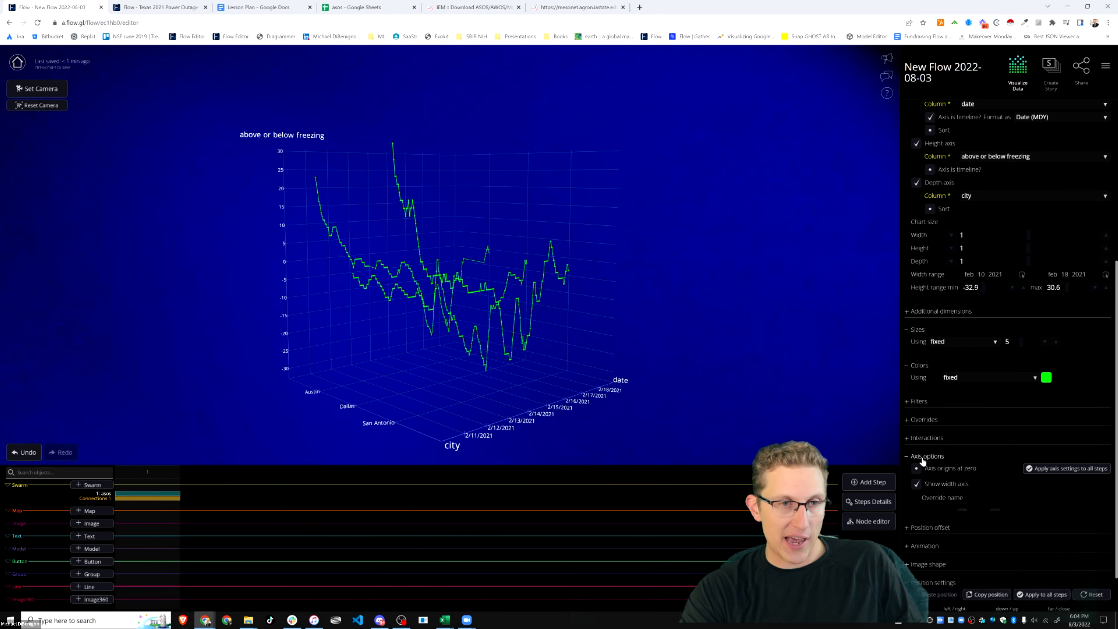
scroll(940, 475, "down", 3)
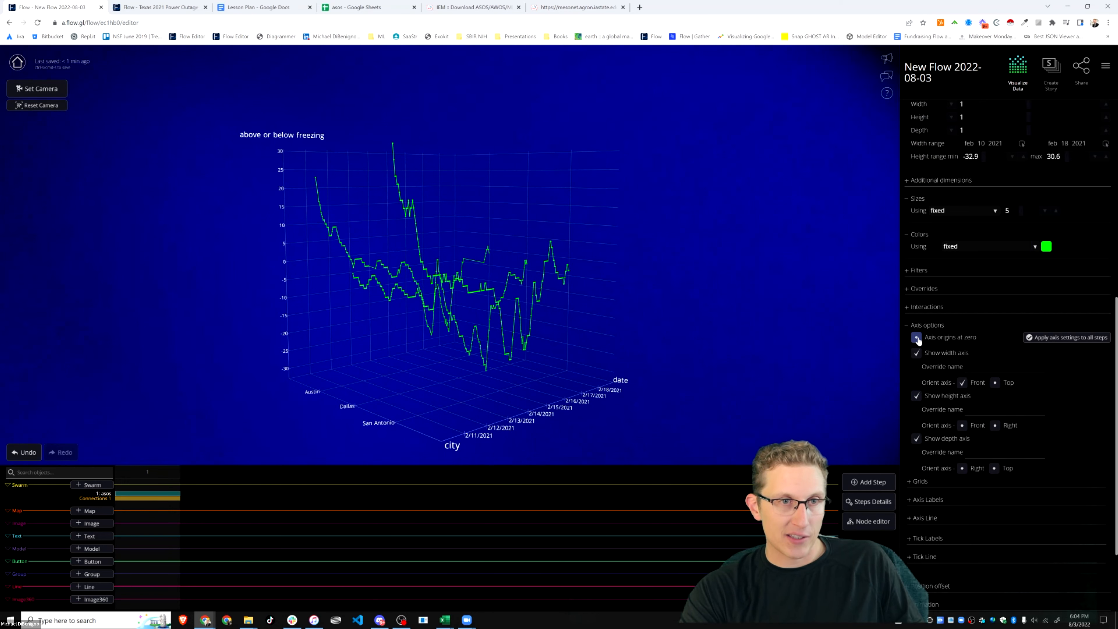
left_click(917, 337)
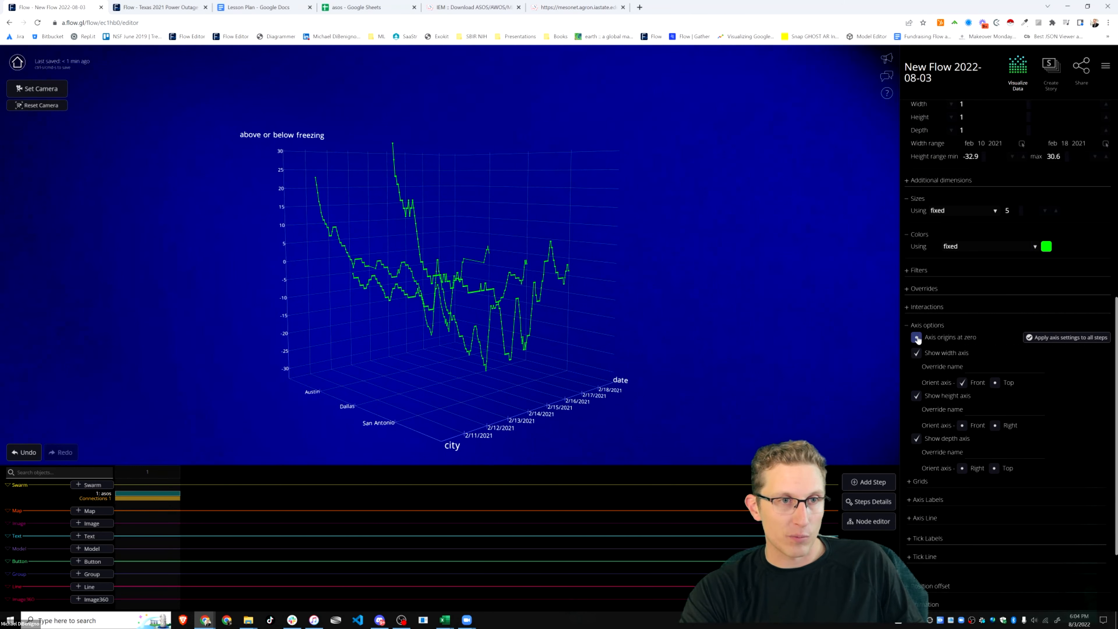
left_click_drag(306, 300, 405, 289)
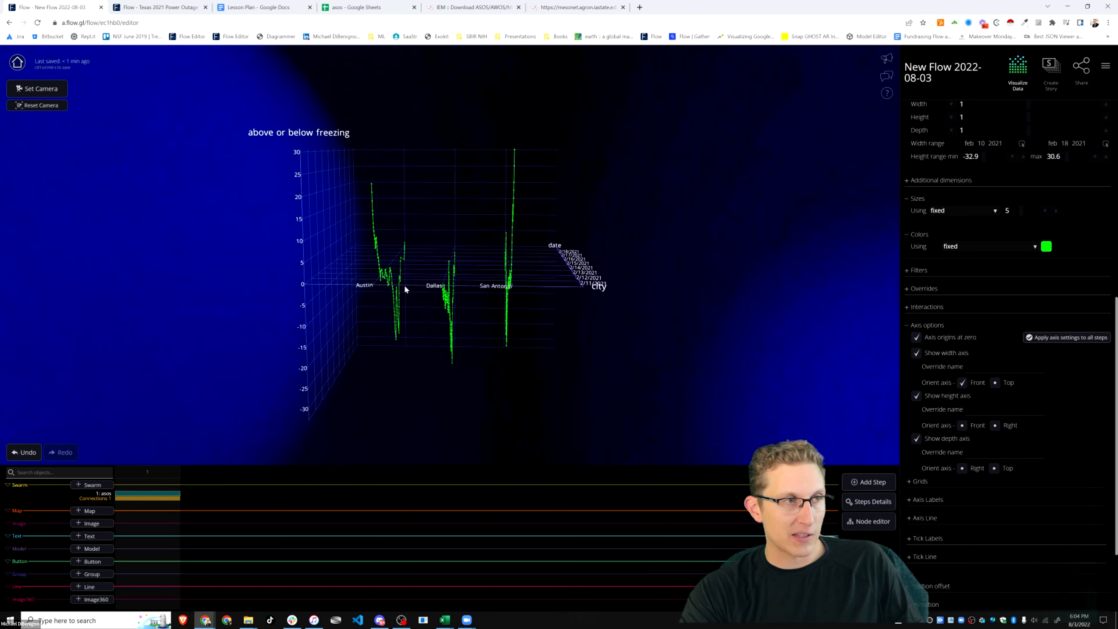
left_click_drag(666, 376, 282, 381)
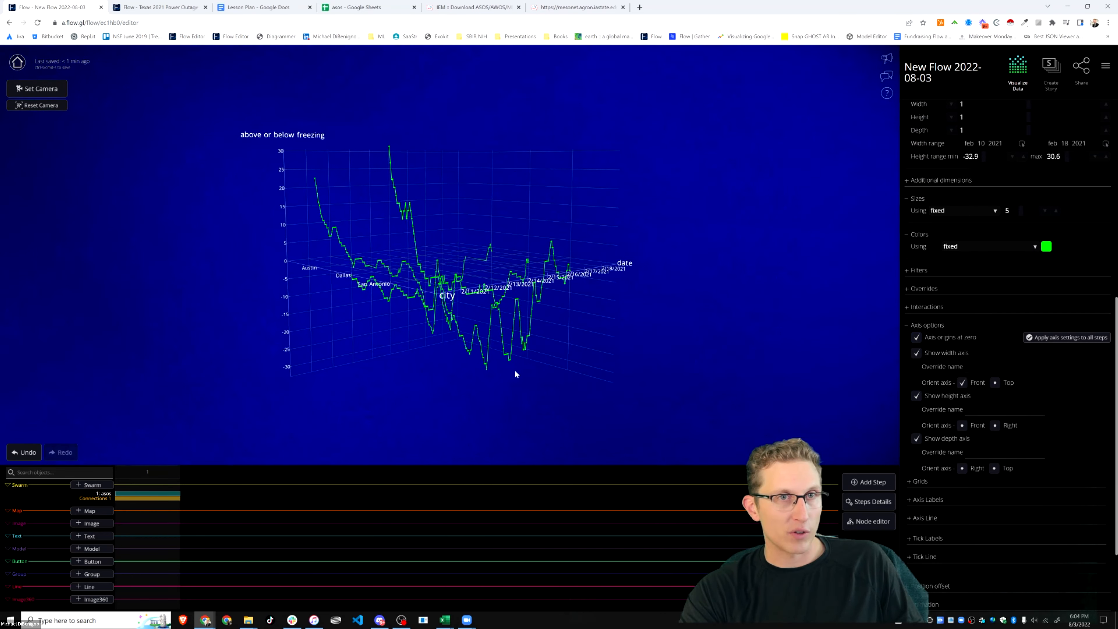
left_click_drag(561, 378, 678, 375)
left_click_drag(510, 375, 803, 329)
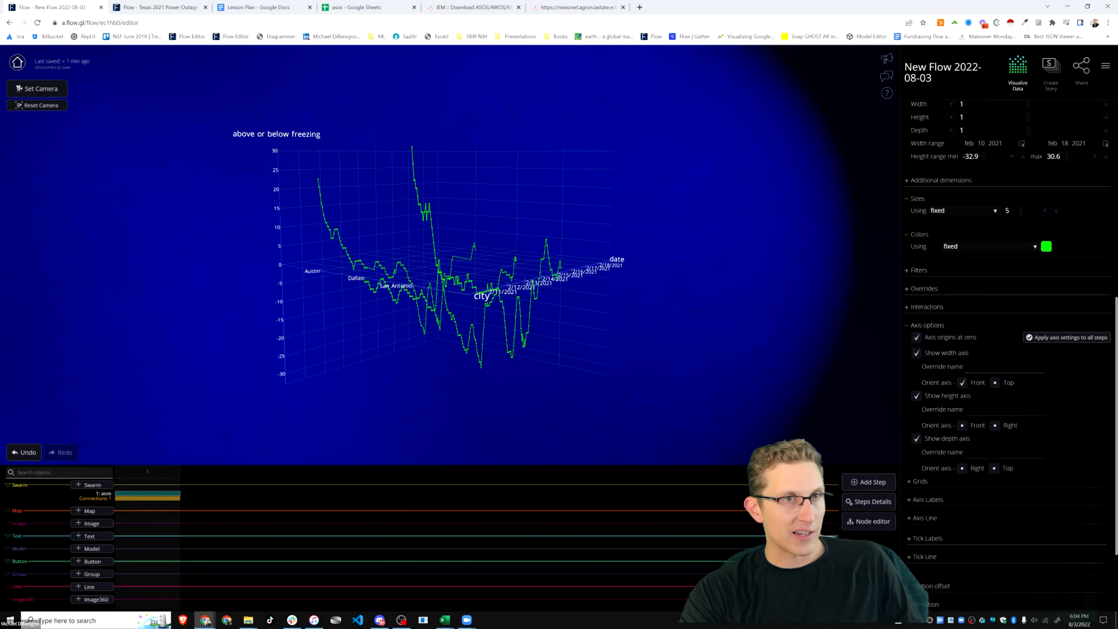
Add a second set of connections to the asos swarm that connects the dots to axis or map.
scroll(951, 235, "up", 10)
left_click(951, 233)
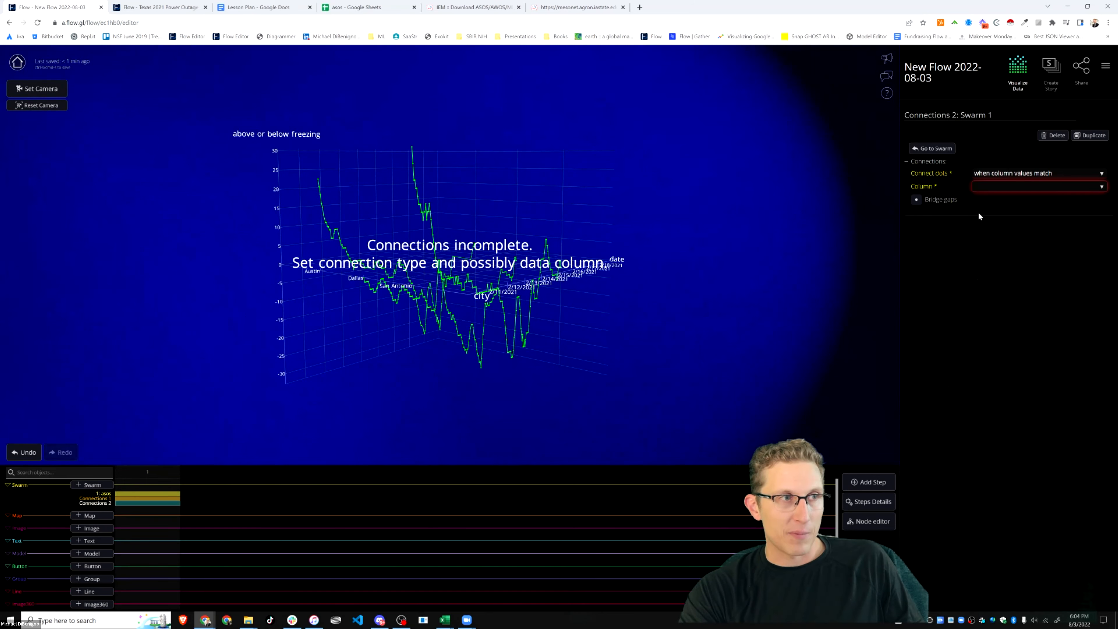
left_click(1007, 175)
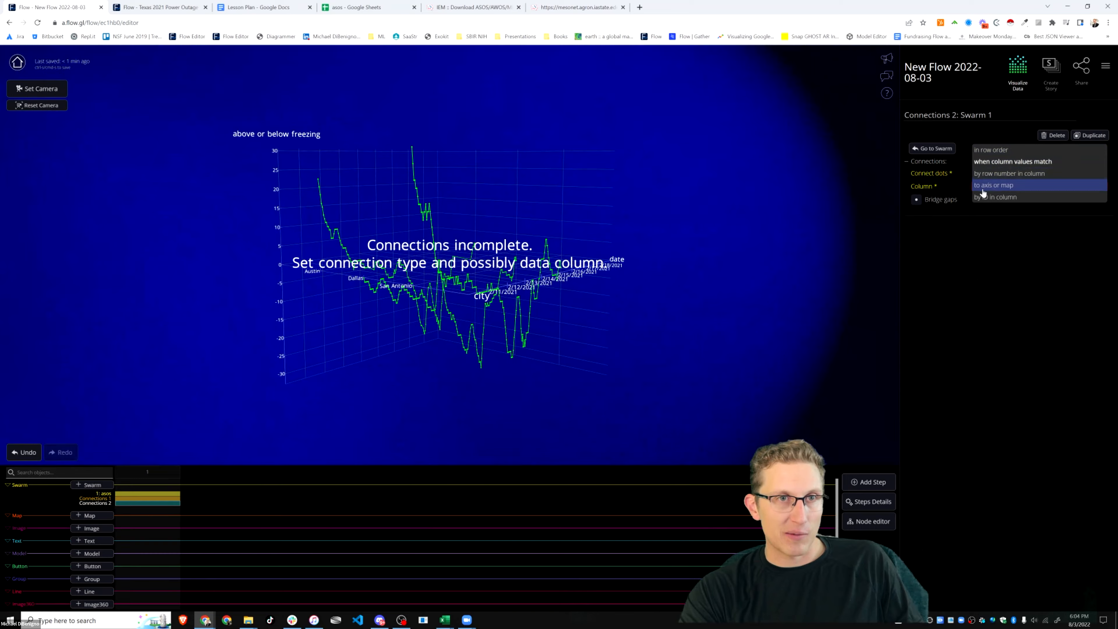
left_click(994, 185)
left_click_drag(737, 358, 486, 365)
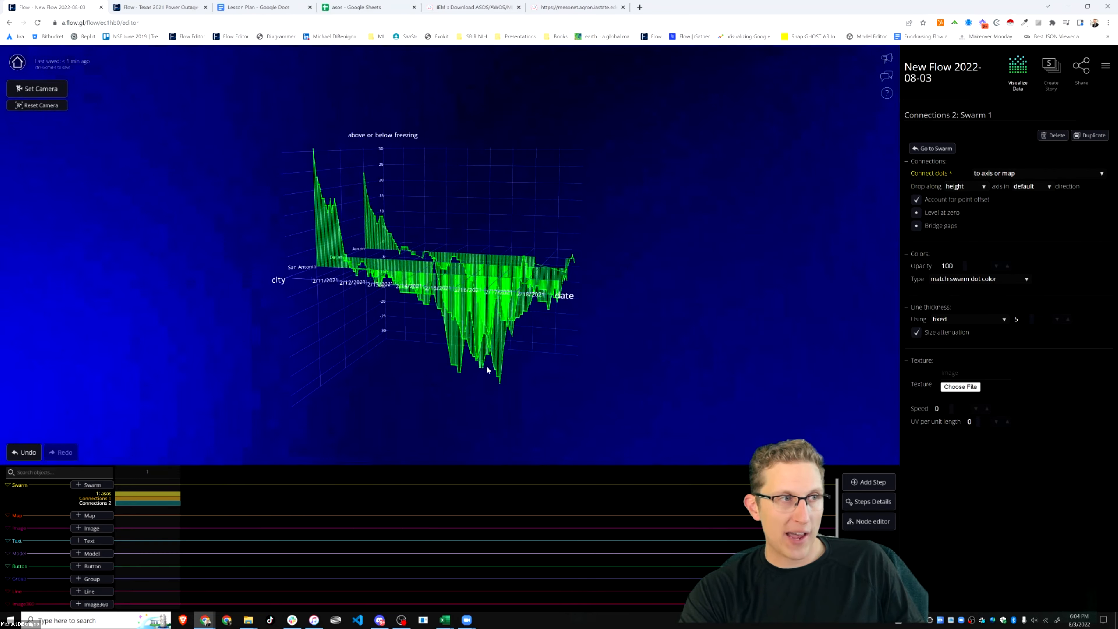
scroll(449, 369, "up", 4)
left_click_drag(327, 391, 692, 305)
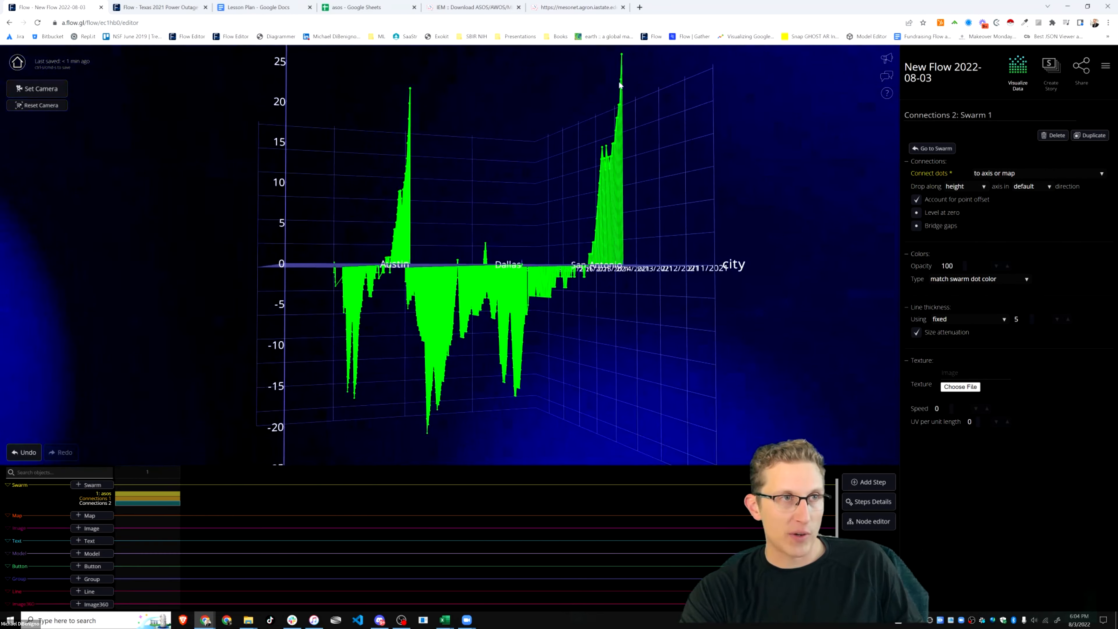
left_click_drag(629, 369, 308, 343)
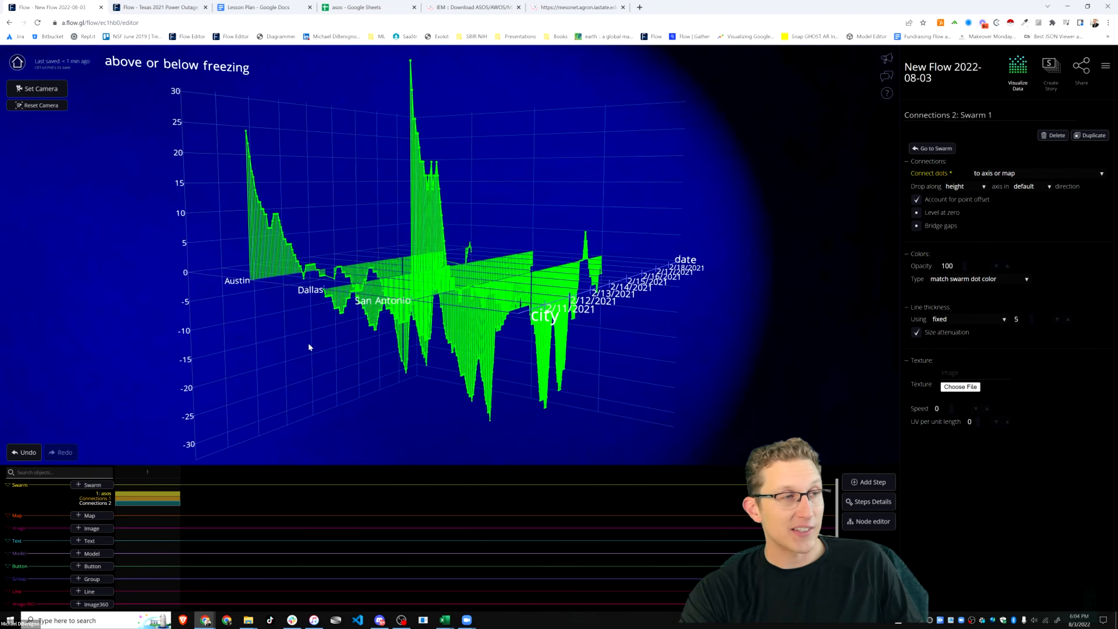
left_click_drag(382, 370, 504, 387)
Color the asos swarm by a gradient scale on above or below freezing, with a range from -1 to 1.
left_click(146, 497)
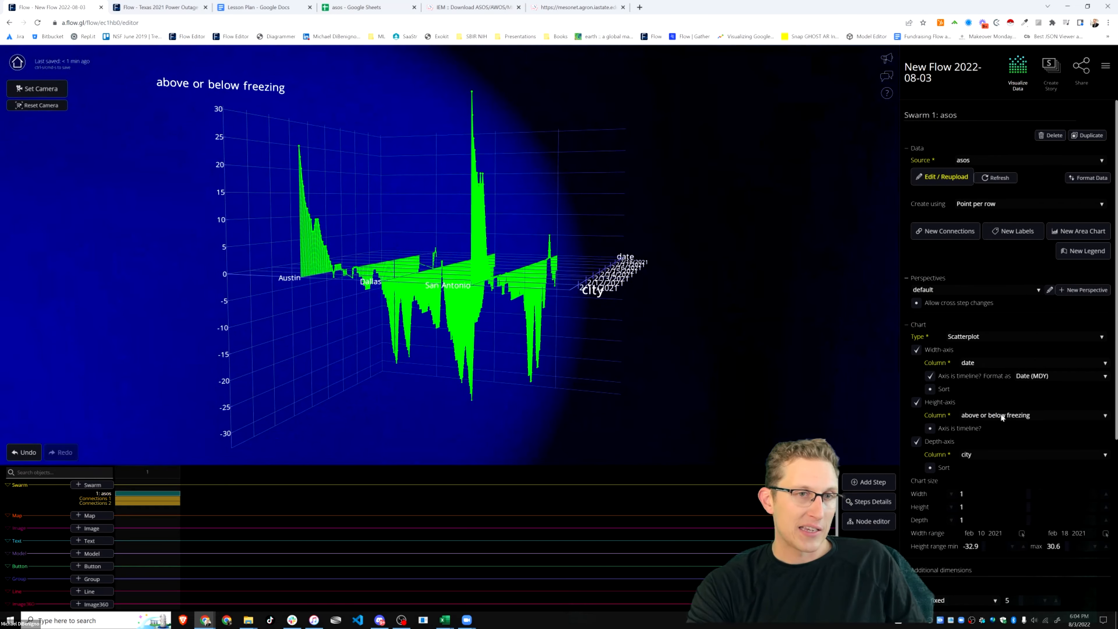
scroll(1073, 429, "down", 3)
left_click(1020, 418)
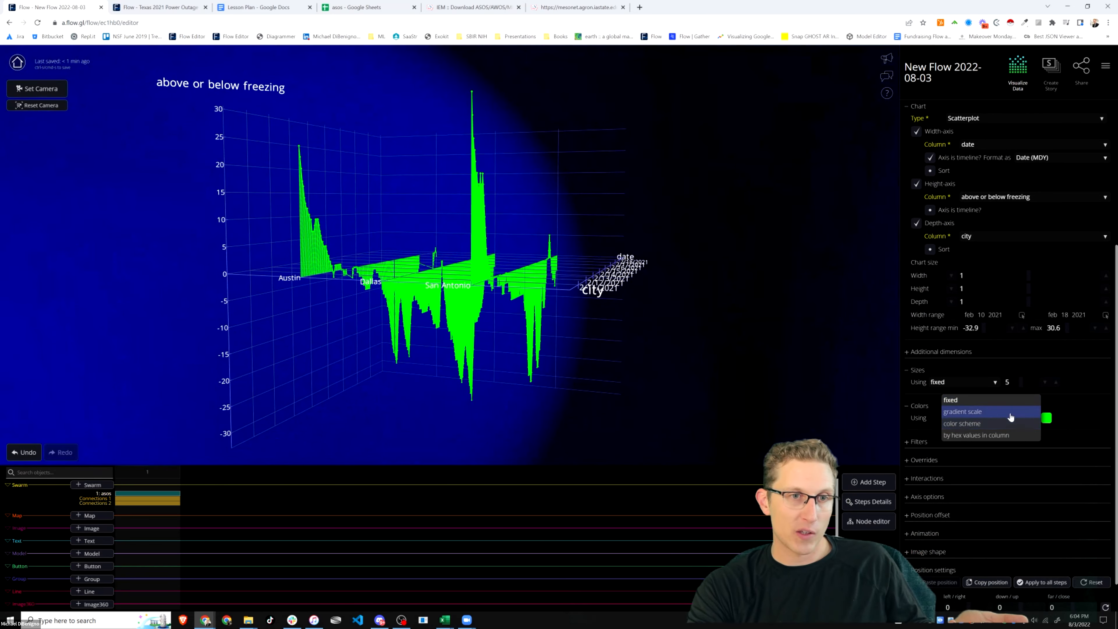
left_click(1010, 416)
left_click(1002, 432)
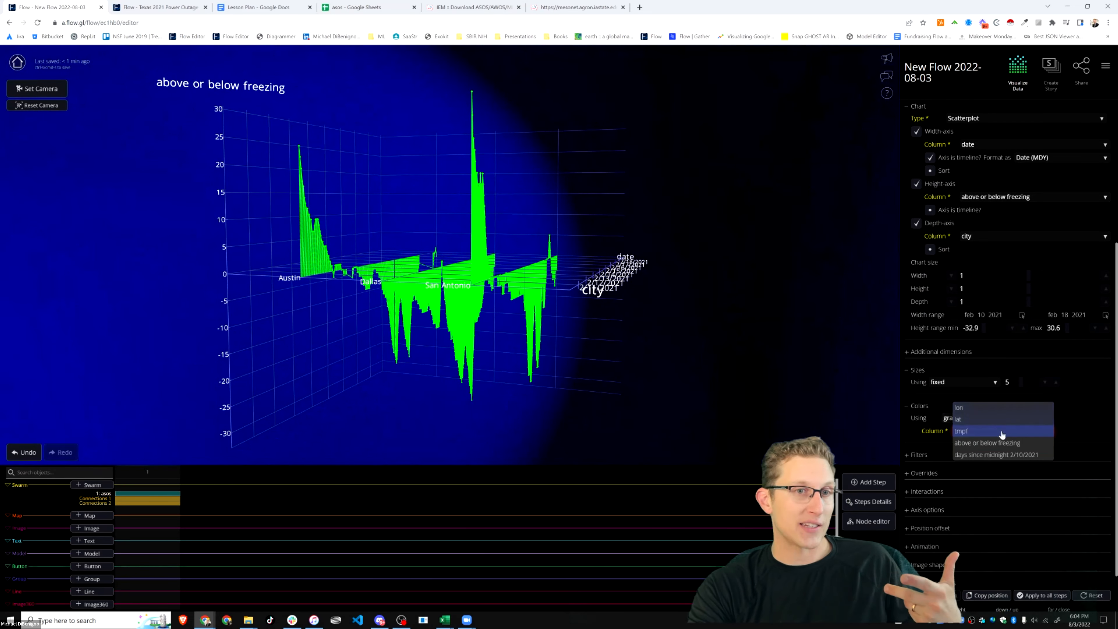
left_click(986, 443)
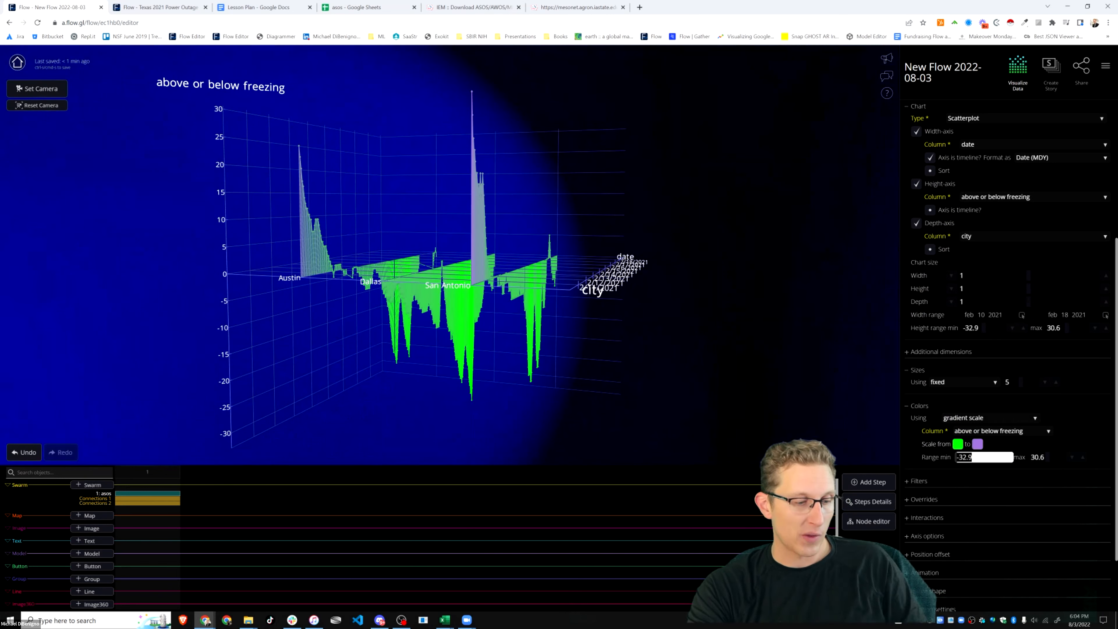
left_click(1034, 457)
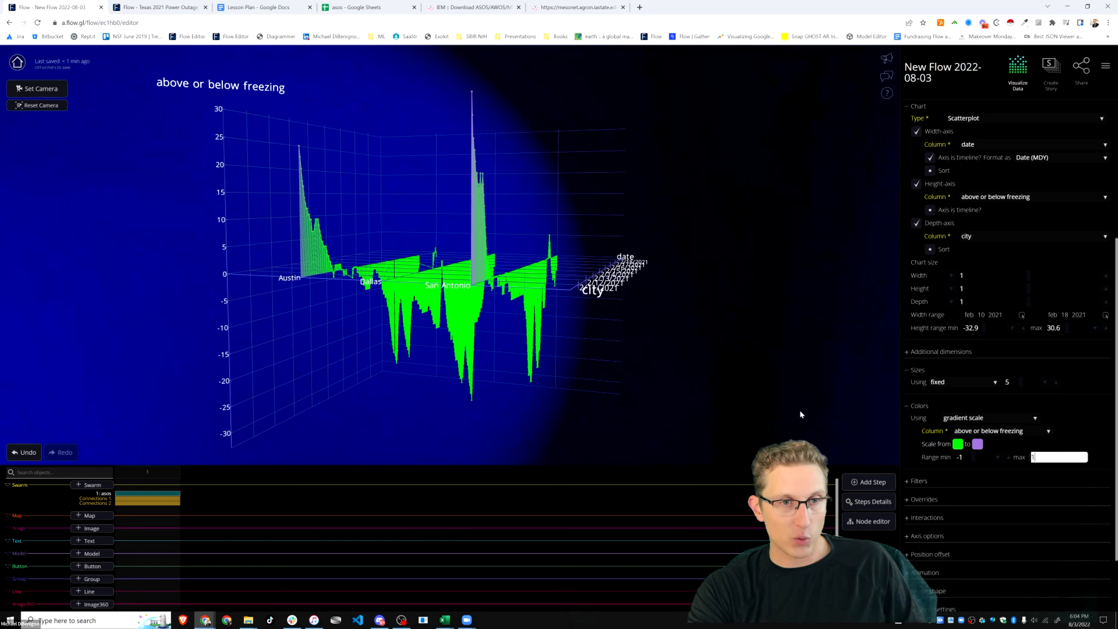
type("1")
key("Return")
Set the gradient's start color to light cyan and its end color to light green.
left_click(958, 444)
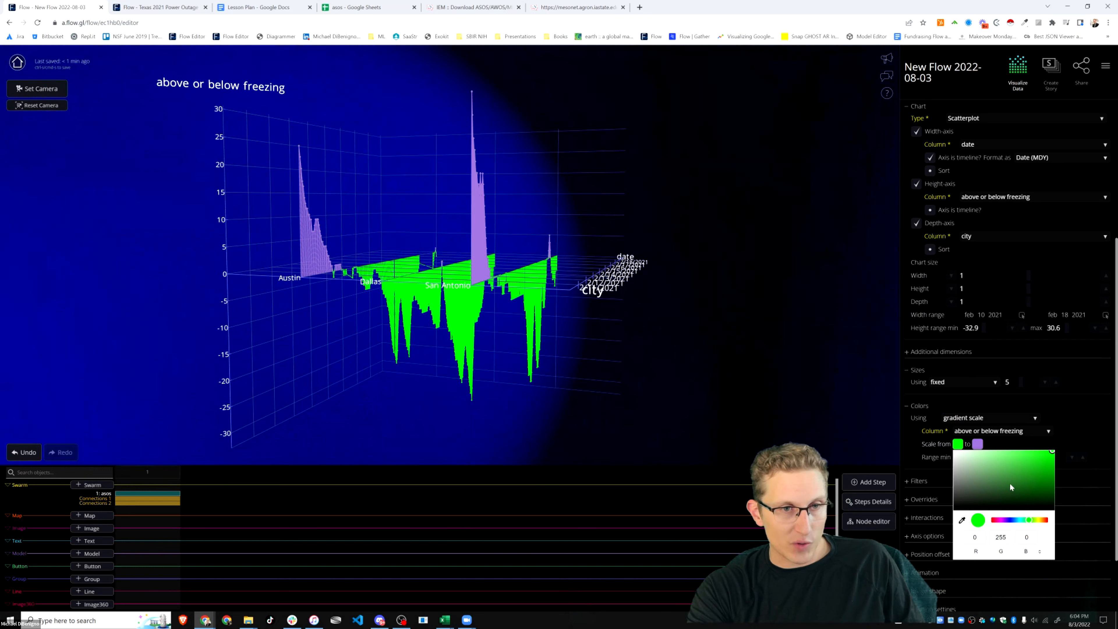
left_click(1020, 520)
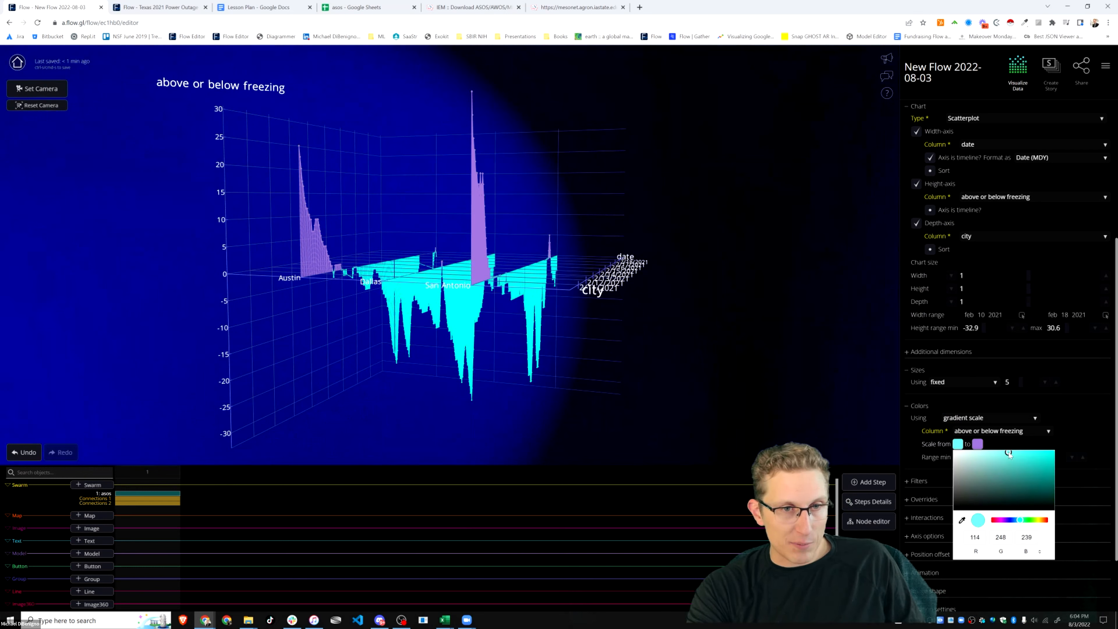
left_click(978, 444)
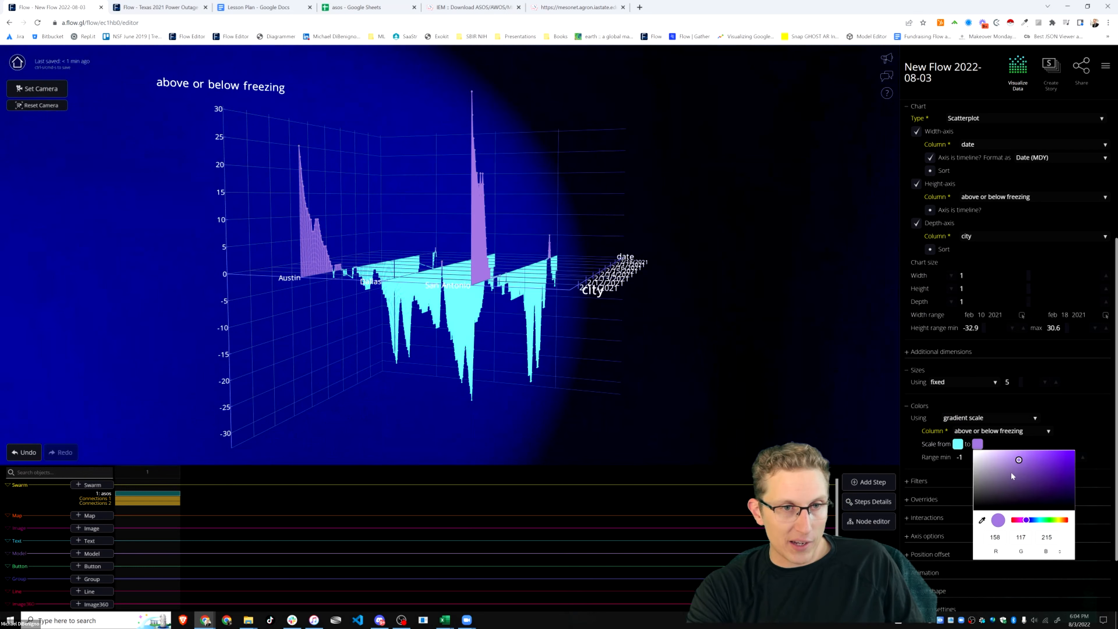
left_click(1043, 520)
left_click(1048, 521)
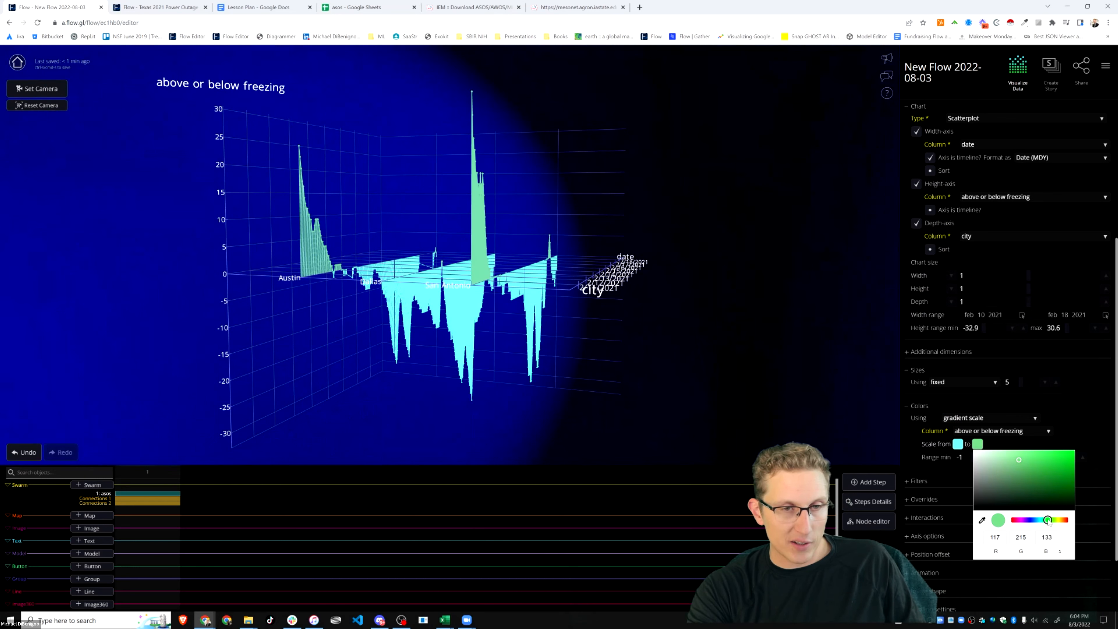
Set the chart's height range to a minimum of -35 and a maximum of 35.
left_click_drag(812, 384, 603, 429)
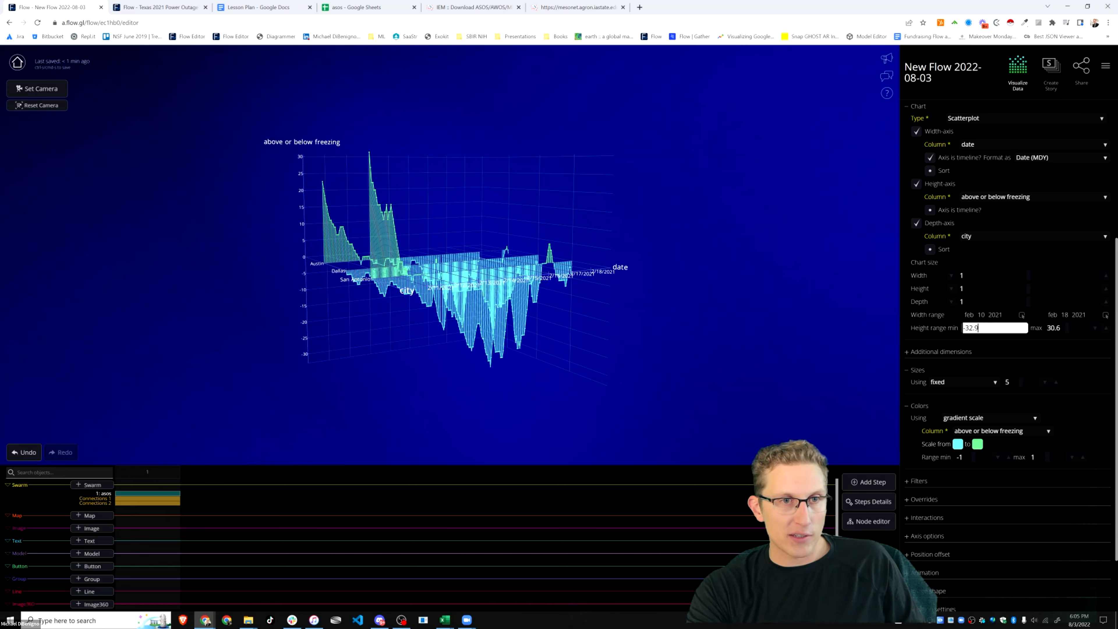
left_click(1053, 328)
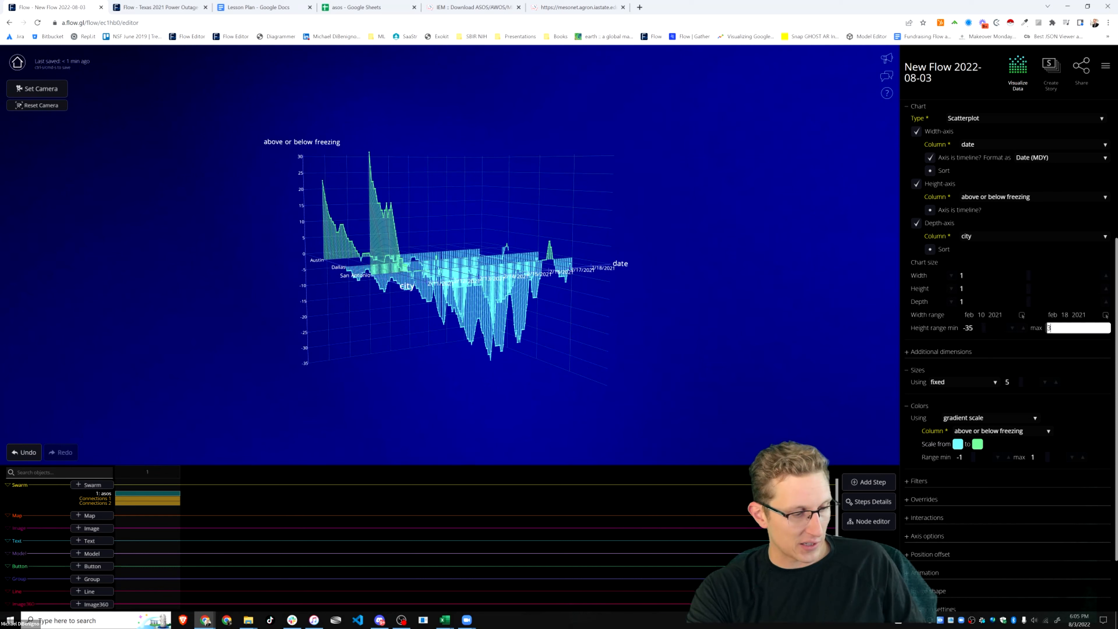
key("Return")
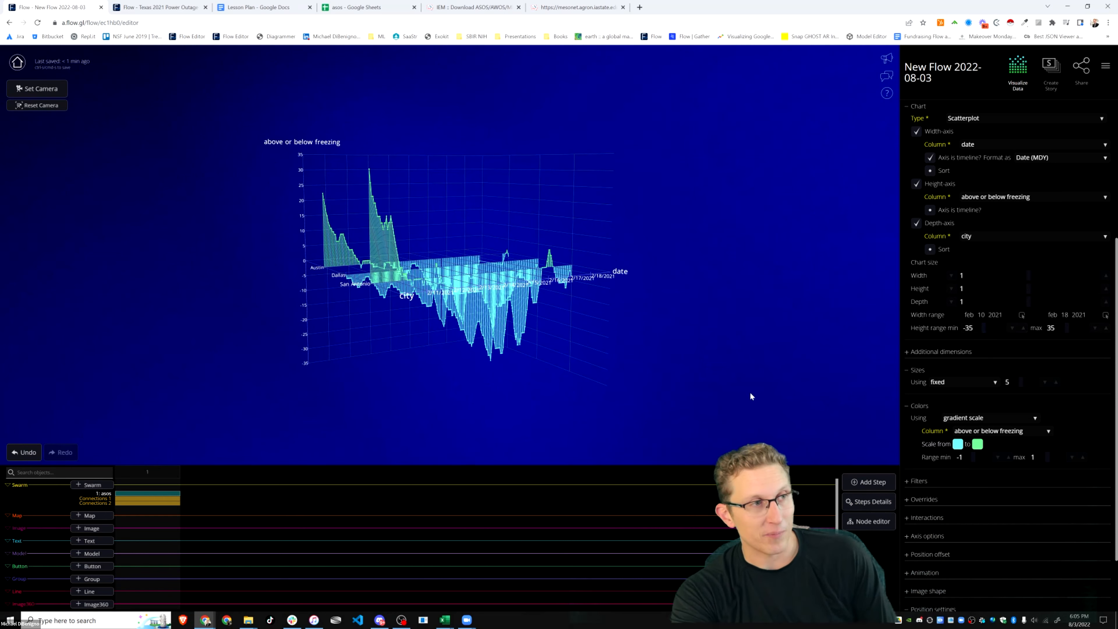
Check the temperature chart in the Texas 2021 power outage Flow and set the asos swarm's chart height to 0.25.
left_click_drag(623, 354, 601, 322)
left_click(161, 7)
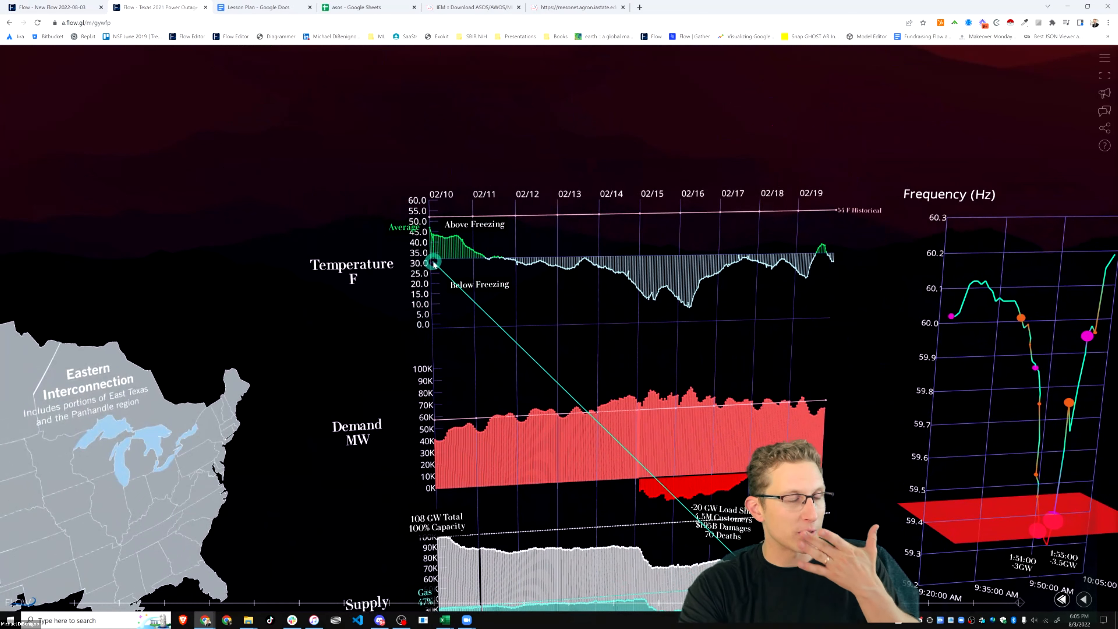
left_click(71, 7)
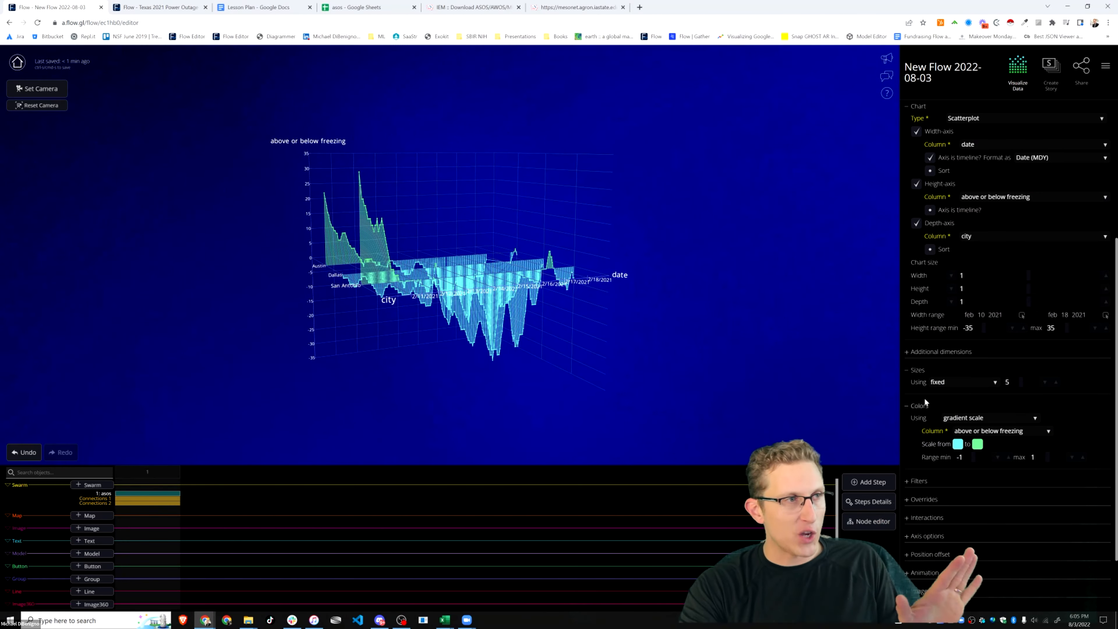
scroll(943, 406, "down", 2)
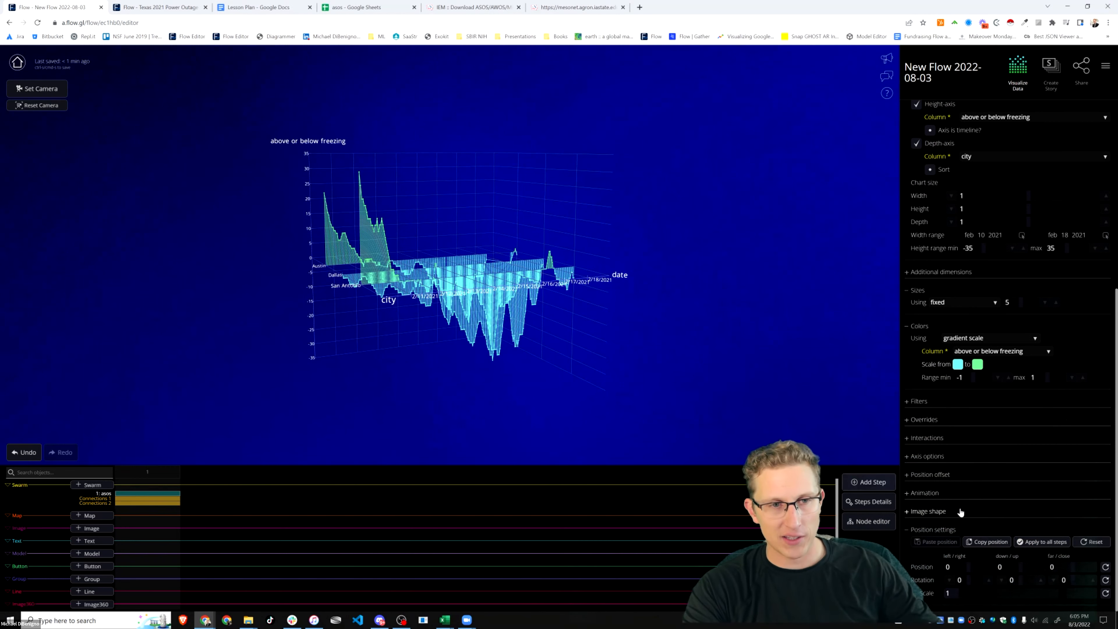
scroll(997, 423, "up", 7)
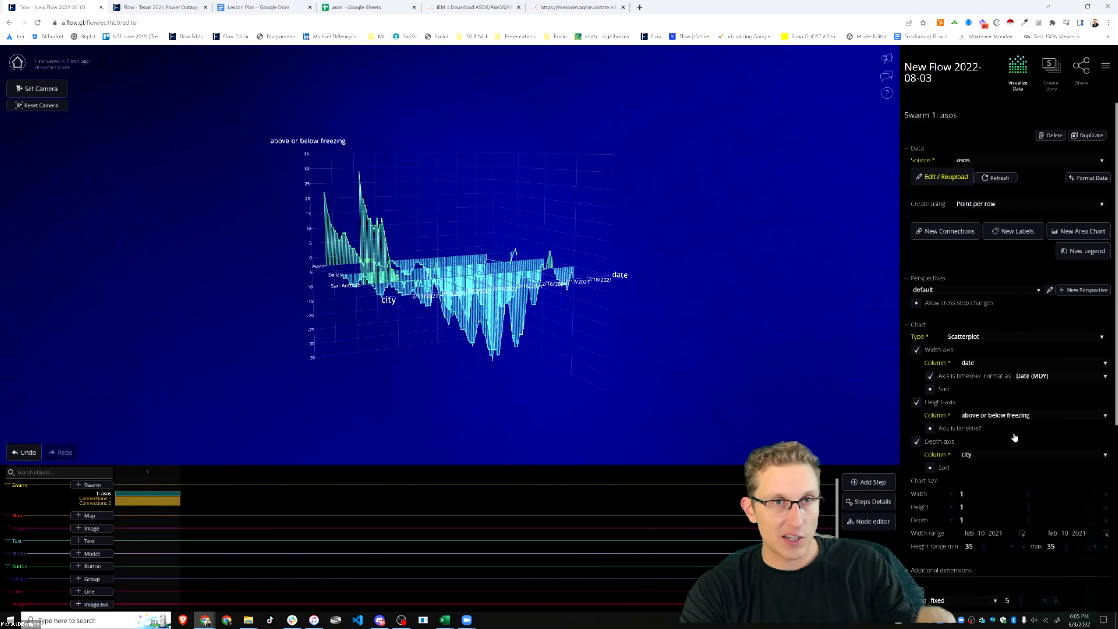
left_click(1012, 506)
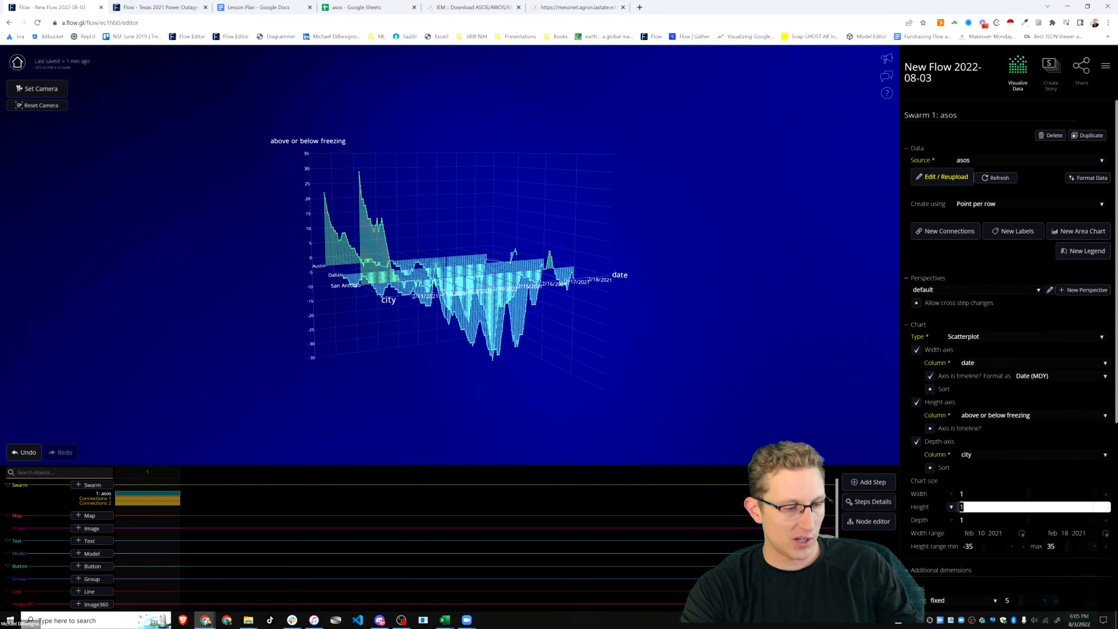
type(".2")
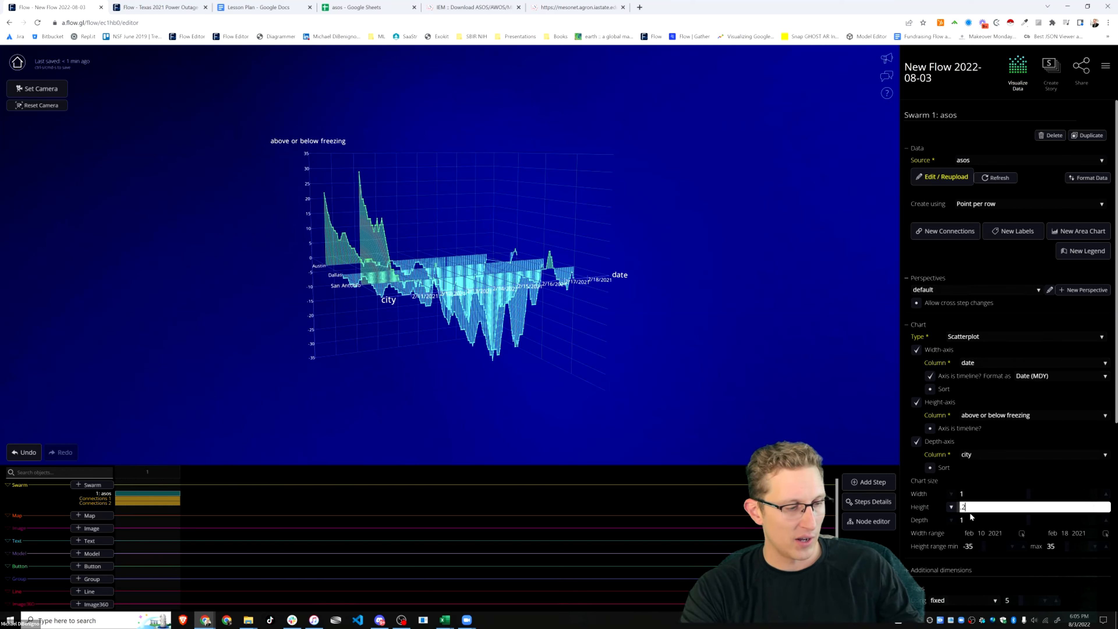
type("5")
key("Return")
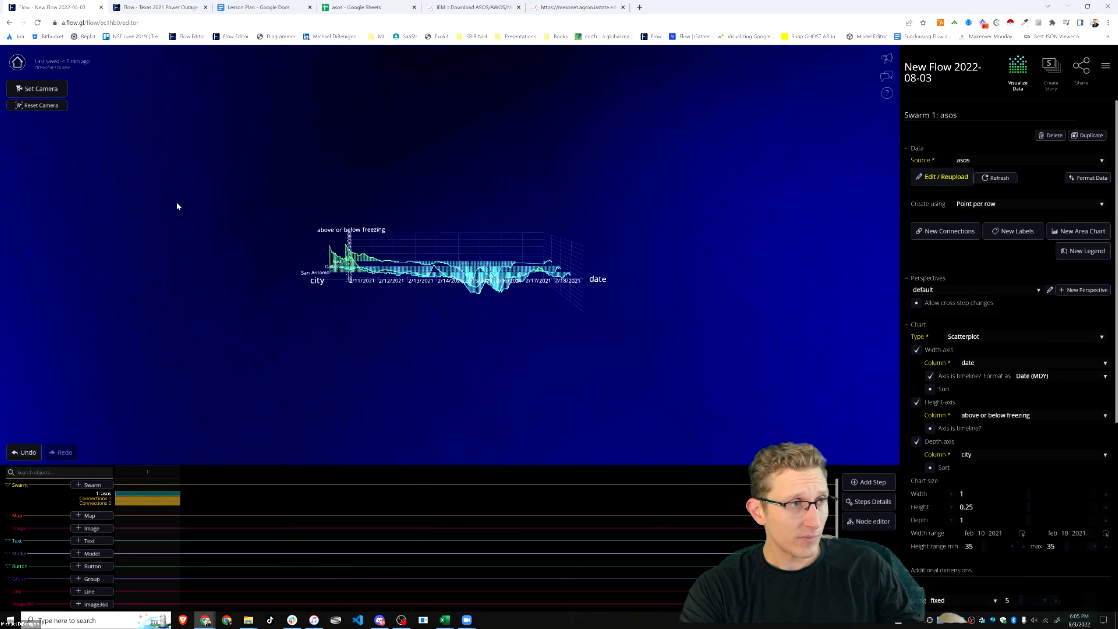
Compare with the reference power outage Flow again and set the asos swarm's chart depth to 0.75.
left_click(156, 7)
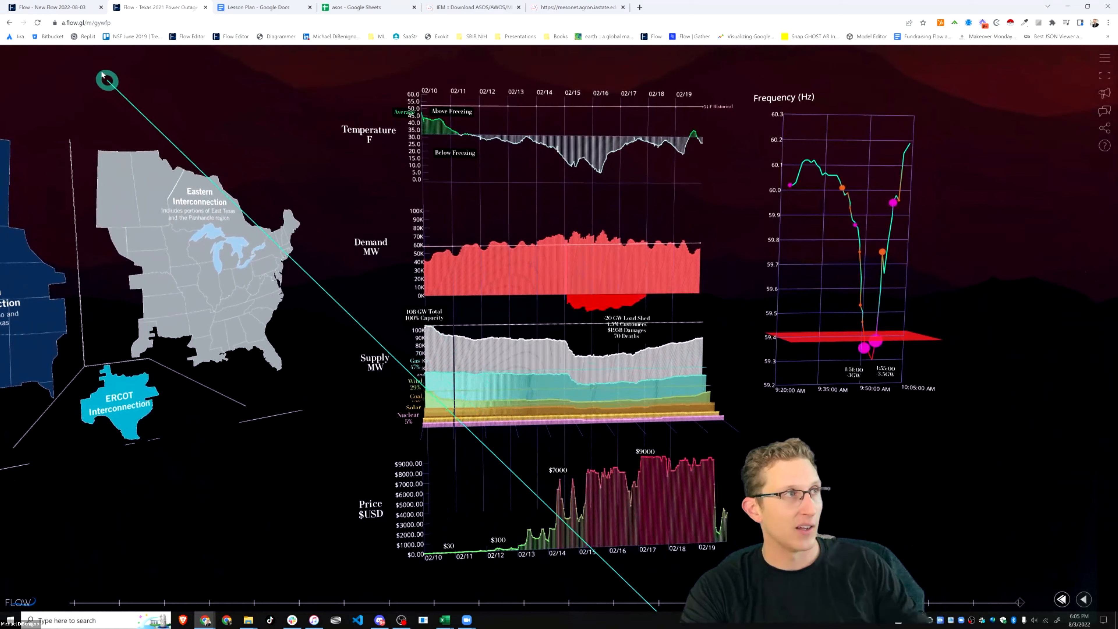
left_click(52, 7)
left_click_drag(525, 386, 551, 396)
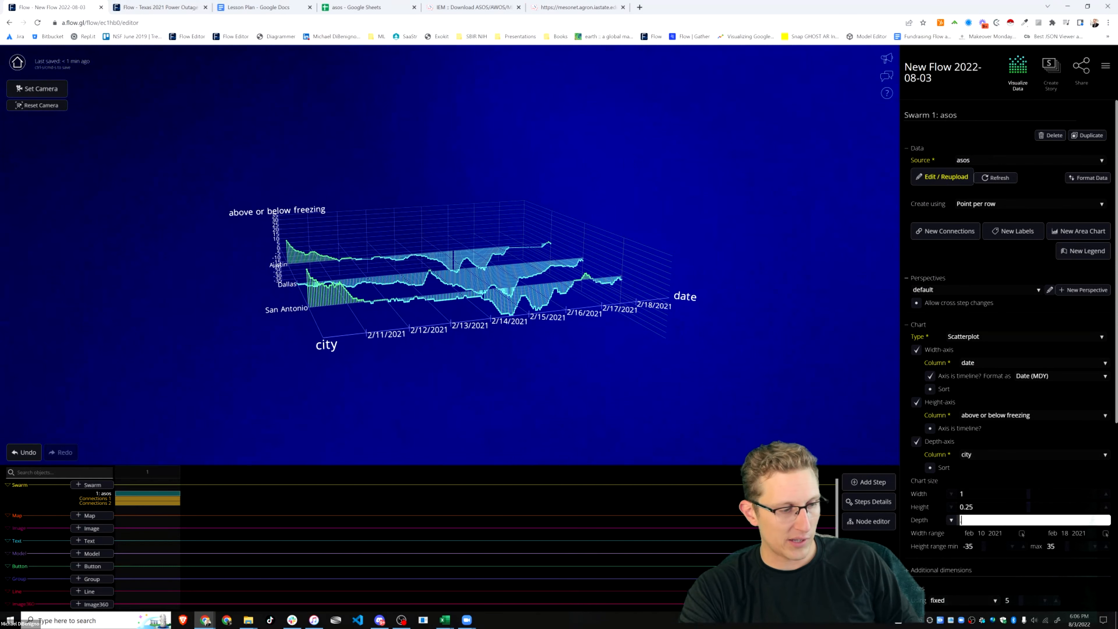
left_click_drag(606, 410, 484, 392)
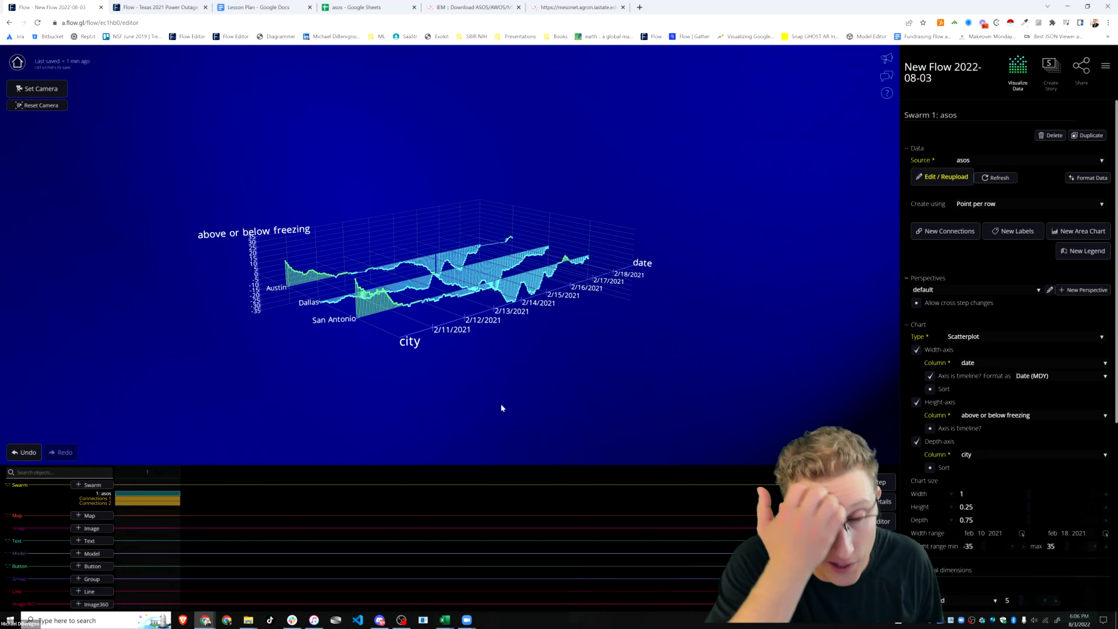
left_click_drag(494, 398, 410, 364)
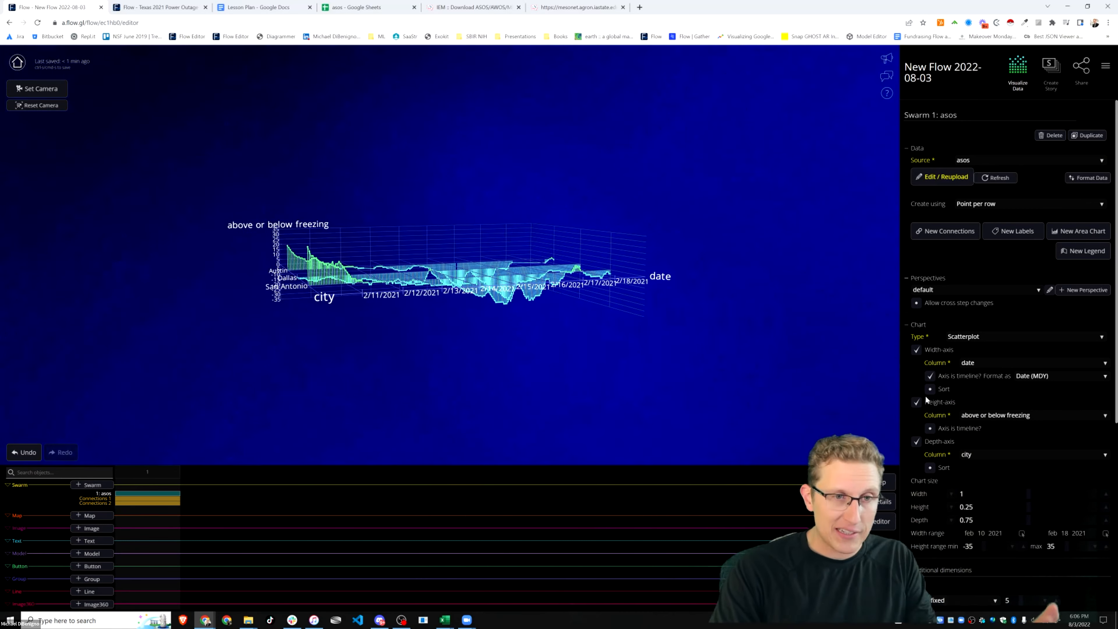
Duplicate the asos swarm and turn on axis origins at zero for the copy.
left_click(1090, 135)
left_click_drag(381, 389, 551, 380)
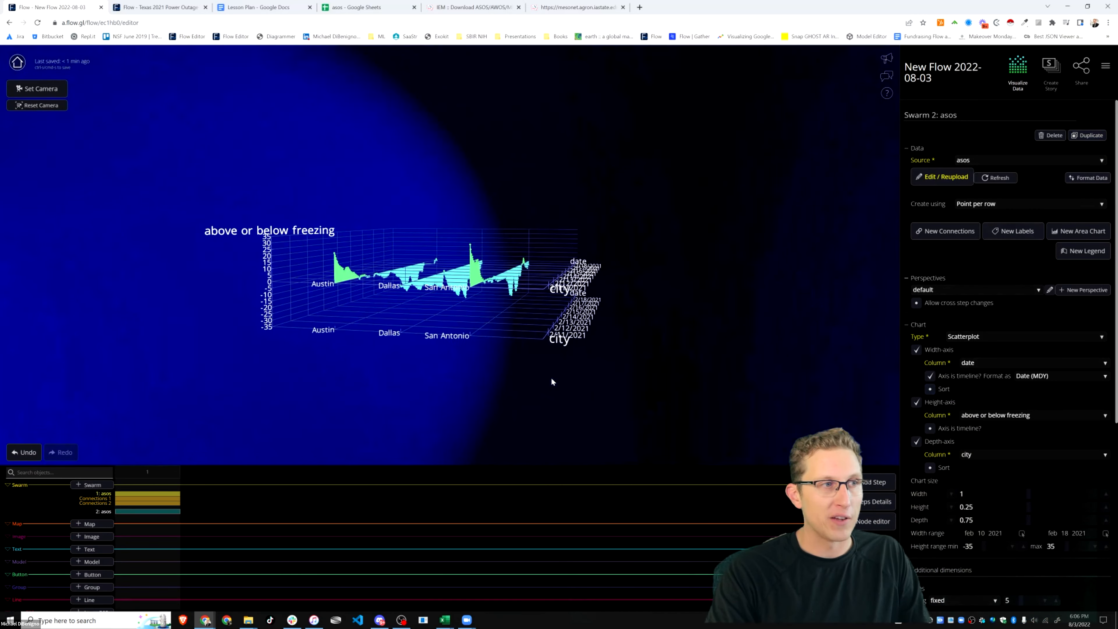
scroll(959, 461, "down", 5)
left_click(926, 456)
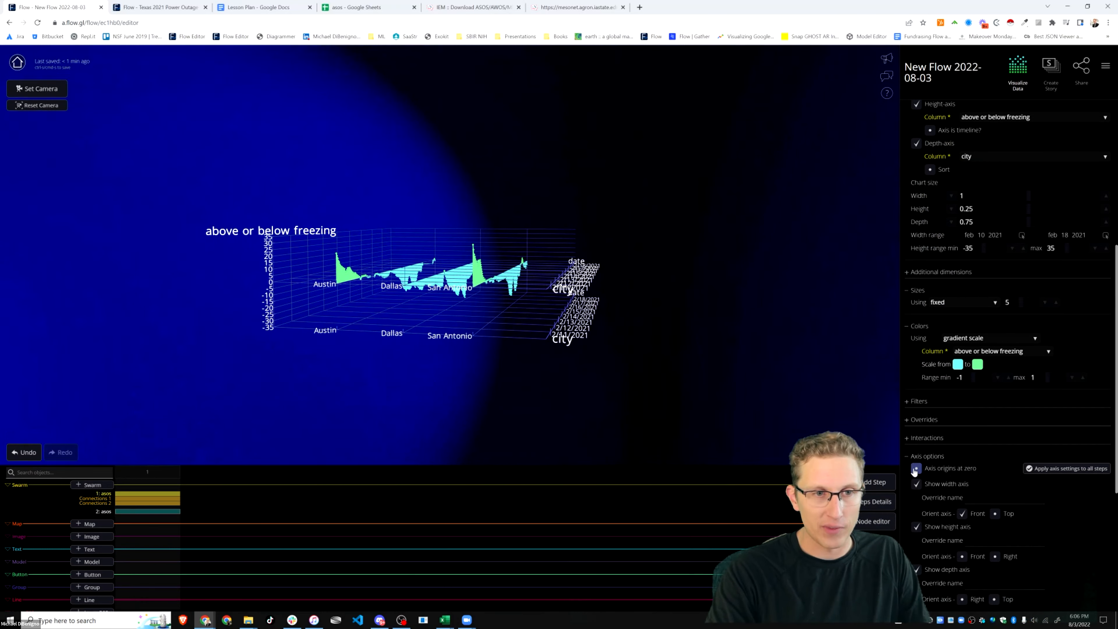
left_click(915, 469)
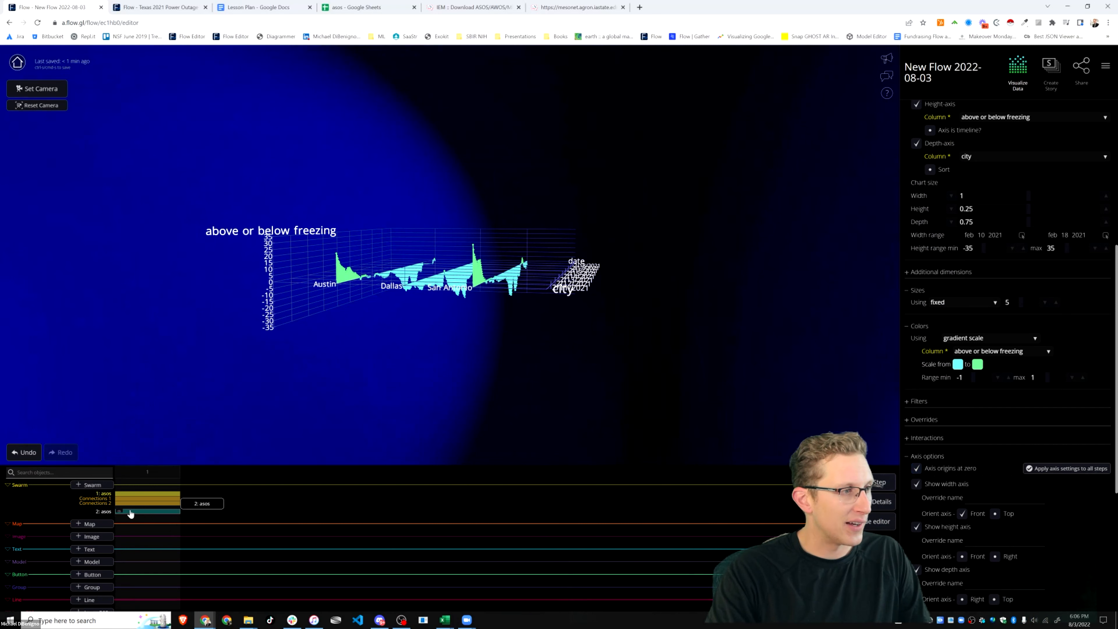
Set the duplicate swarm's height axis to the tmpf column.
scroll(985, 428, "up", 7)
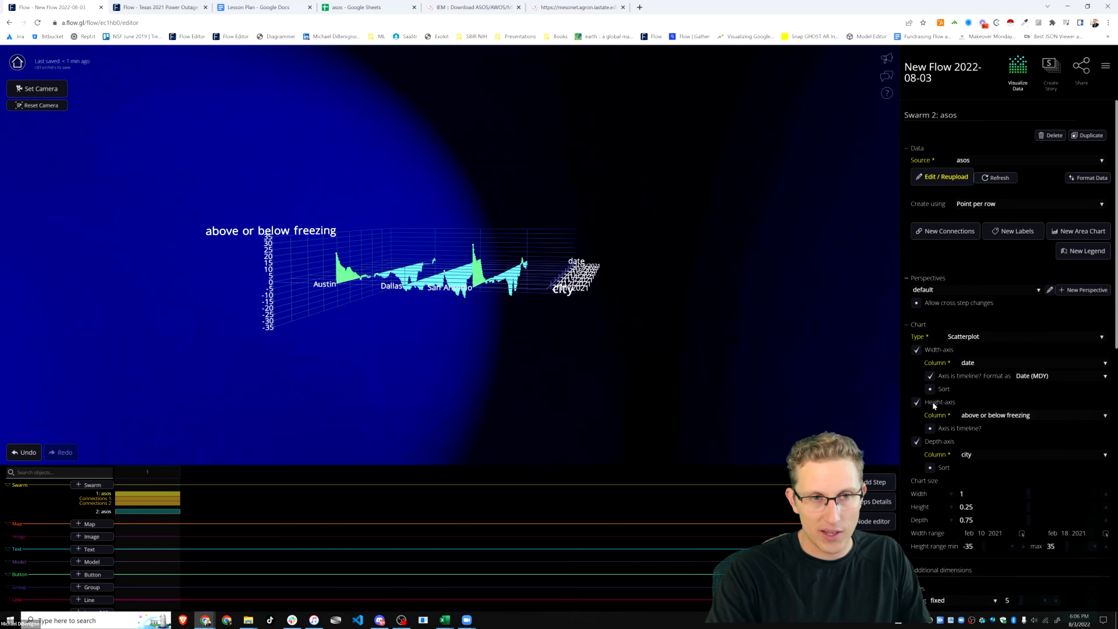
left_click(984, 418)
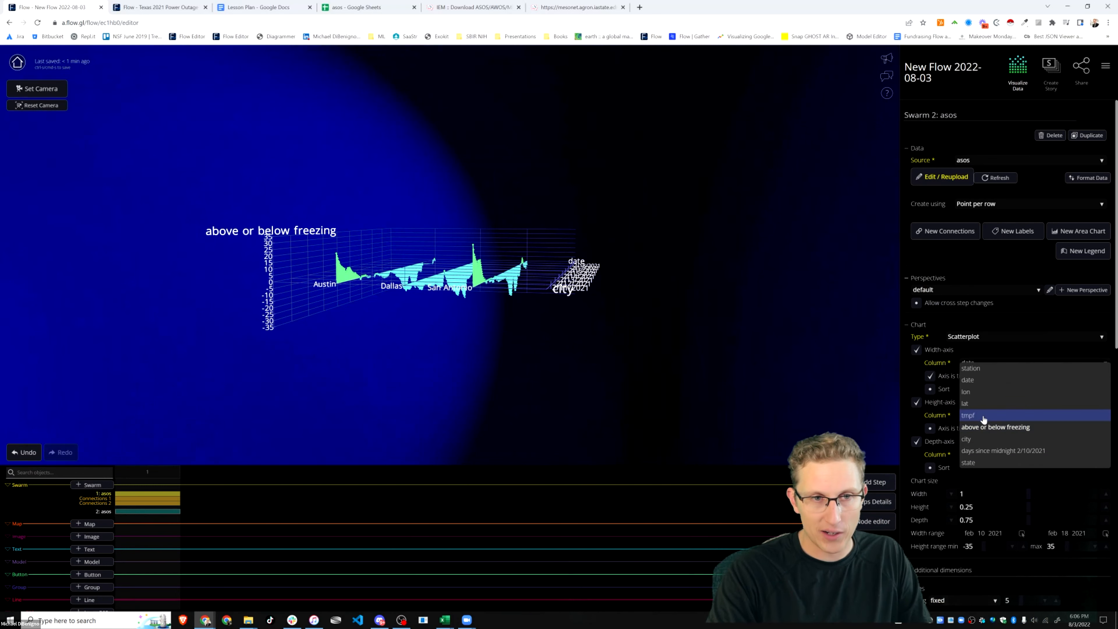
left_click(981, 415)
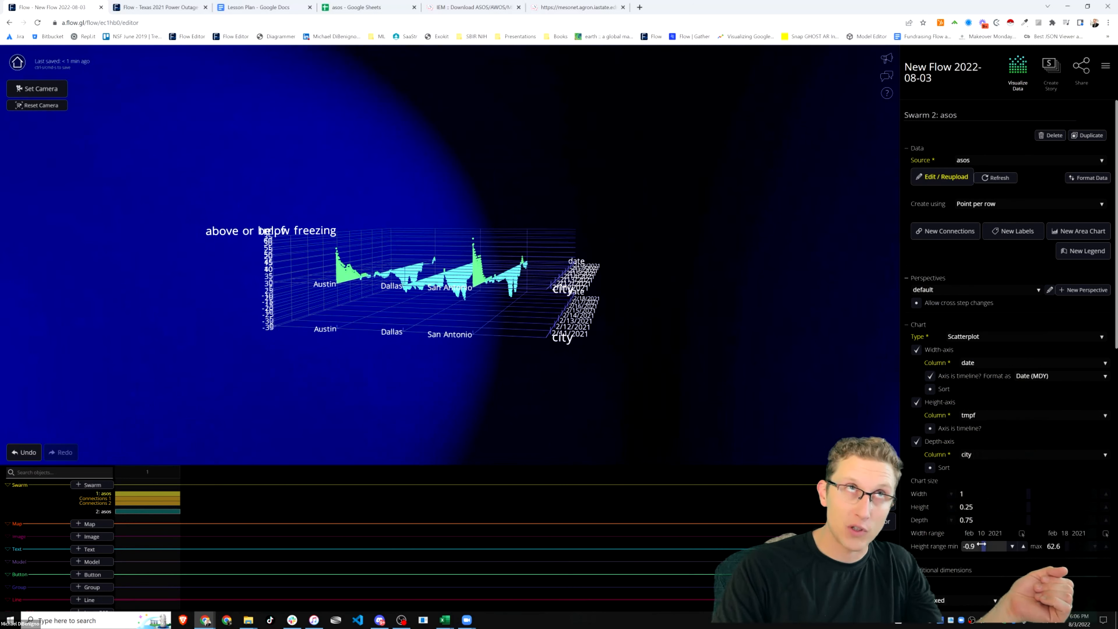
Set the duplicate swarm's height range to a minimum of -3 and a maximum of 65.
left_click(977, 546)
type("-3")
key("Tab")
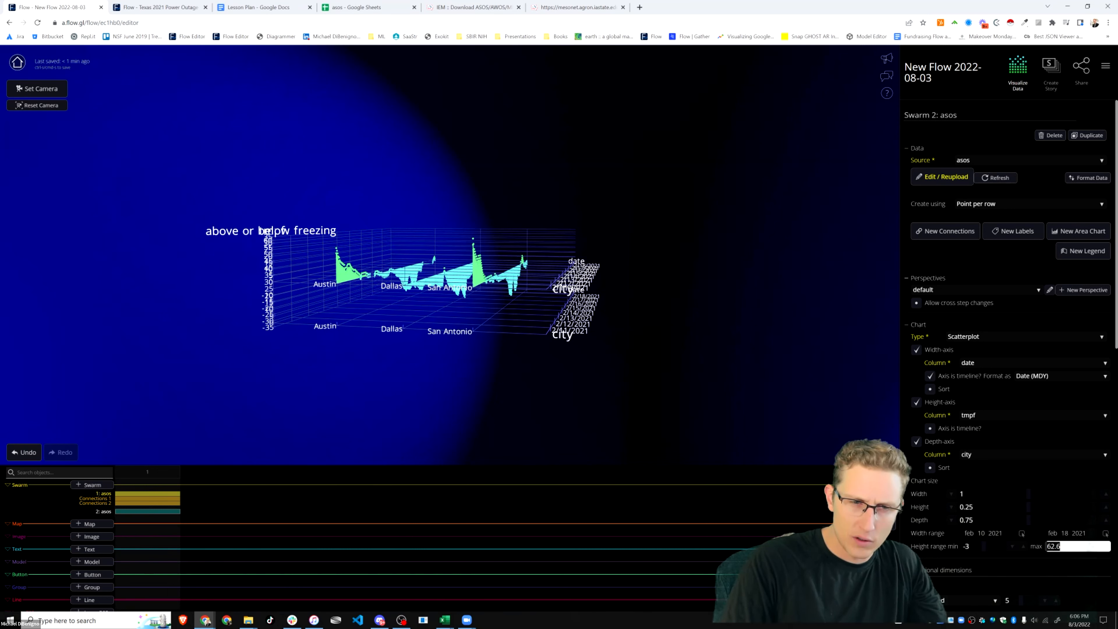
type("65")
key("Return")
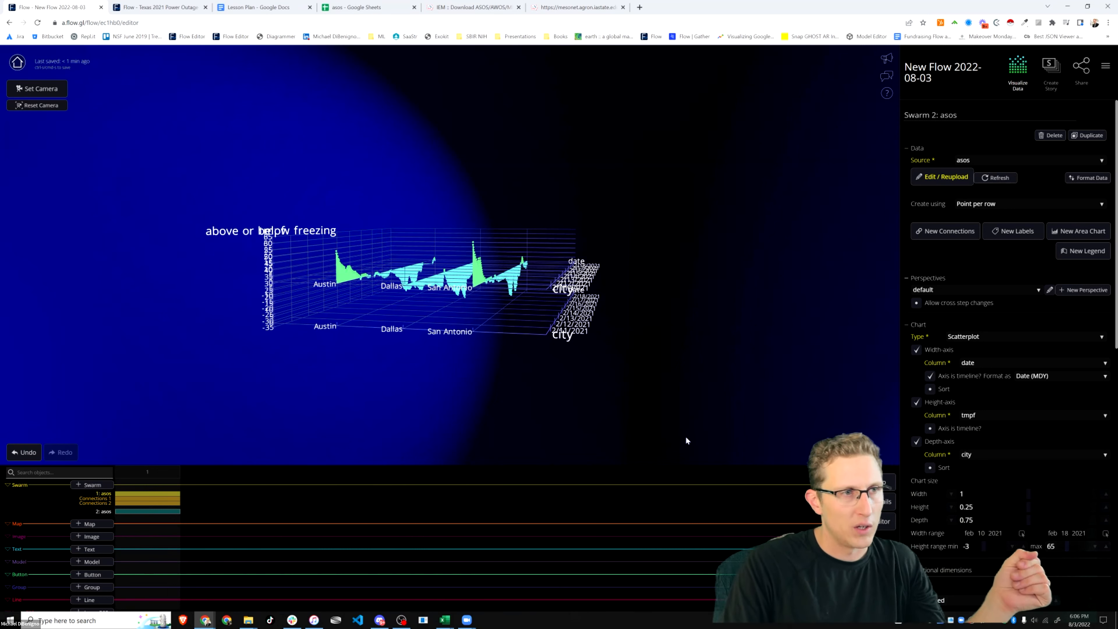
Turn off axis origins at zero for the duplicate swarm.
left_click_drag(647, 430, 397, 408)
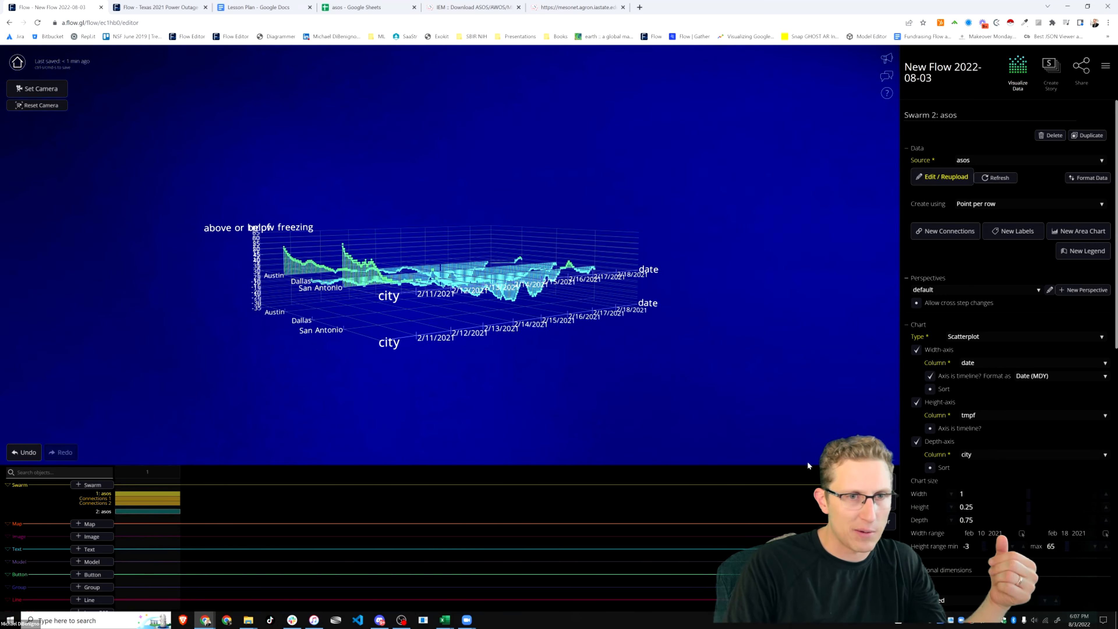
scroll(926, 416, "down", 6)
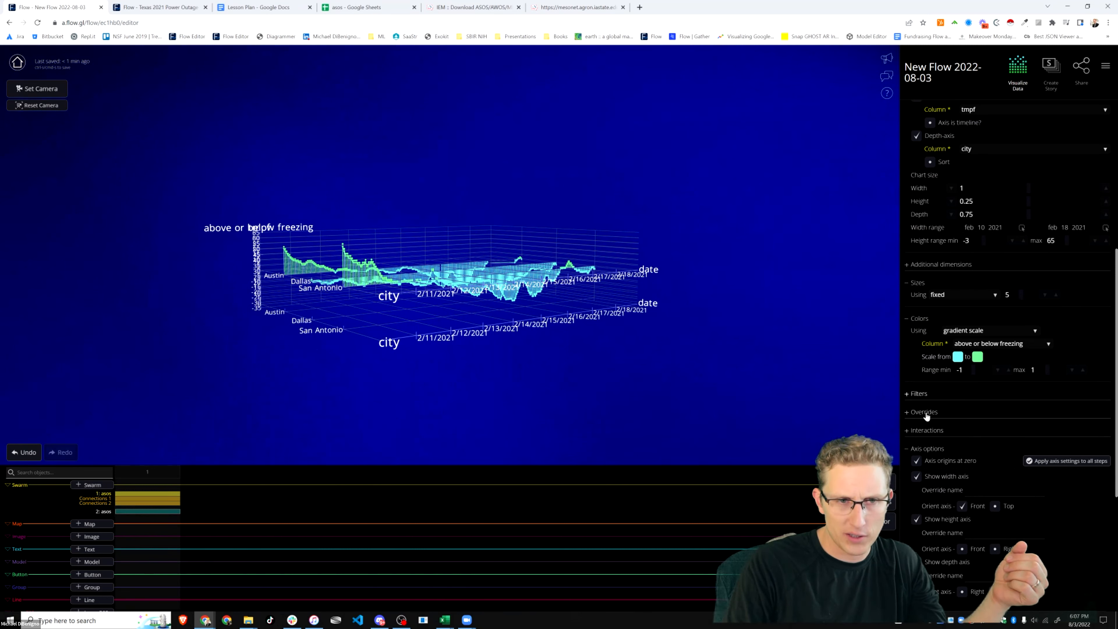
left_click(917, 461)
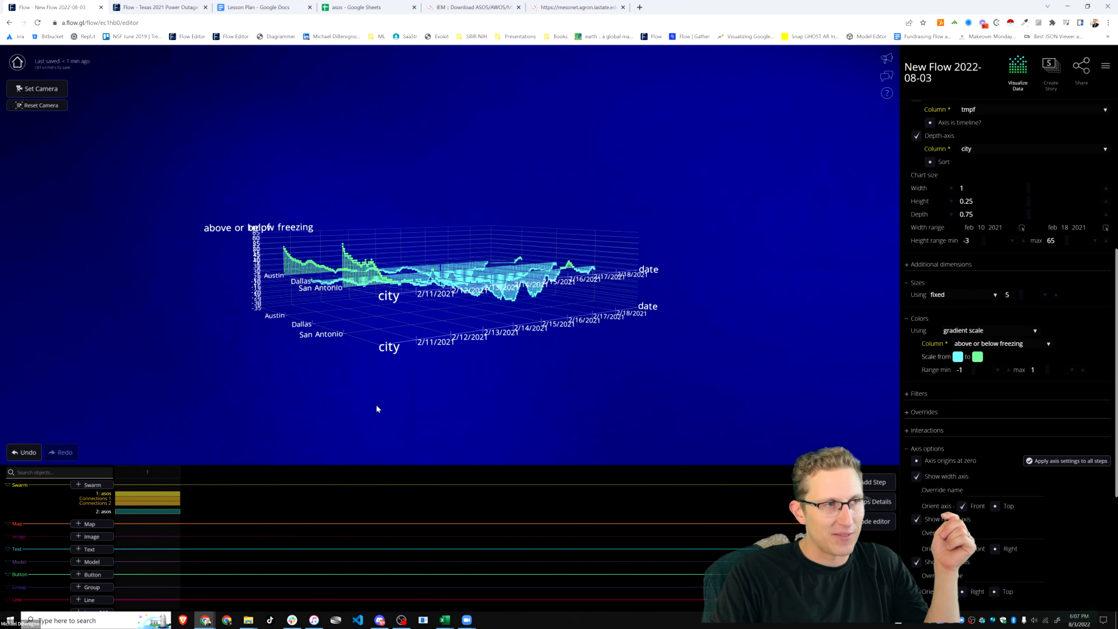
Hide the height axis of the original asos swarm.
left_click(132, 511)
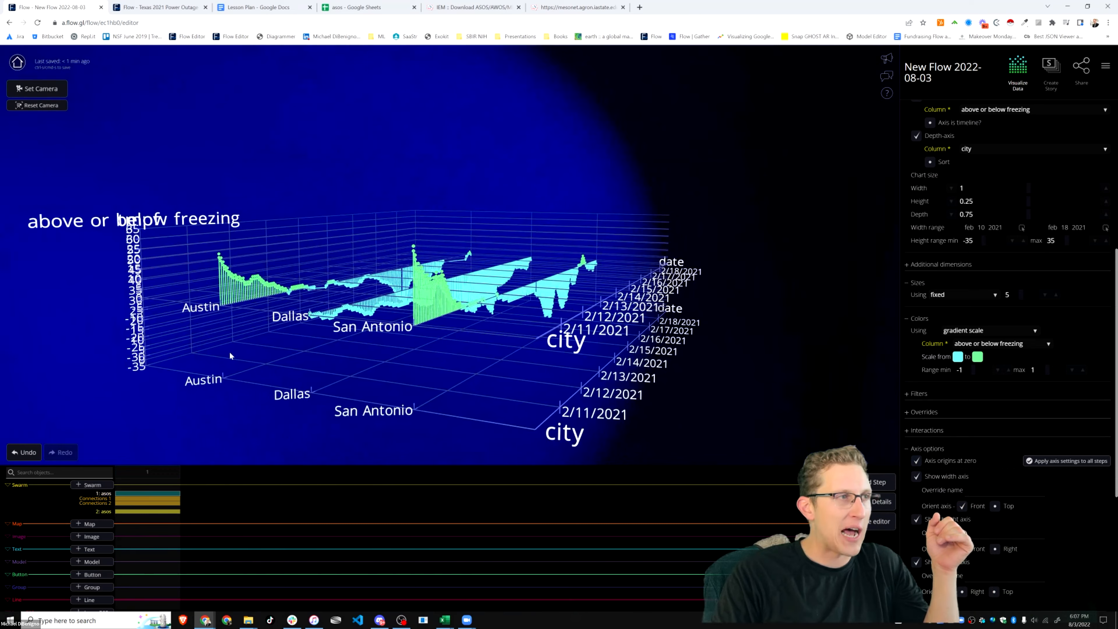
scroll(1013, 456, "down", 5)
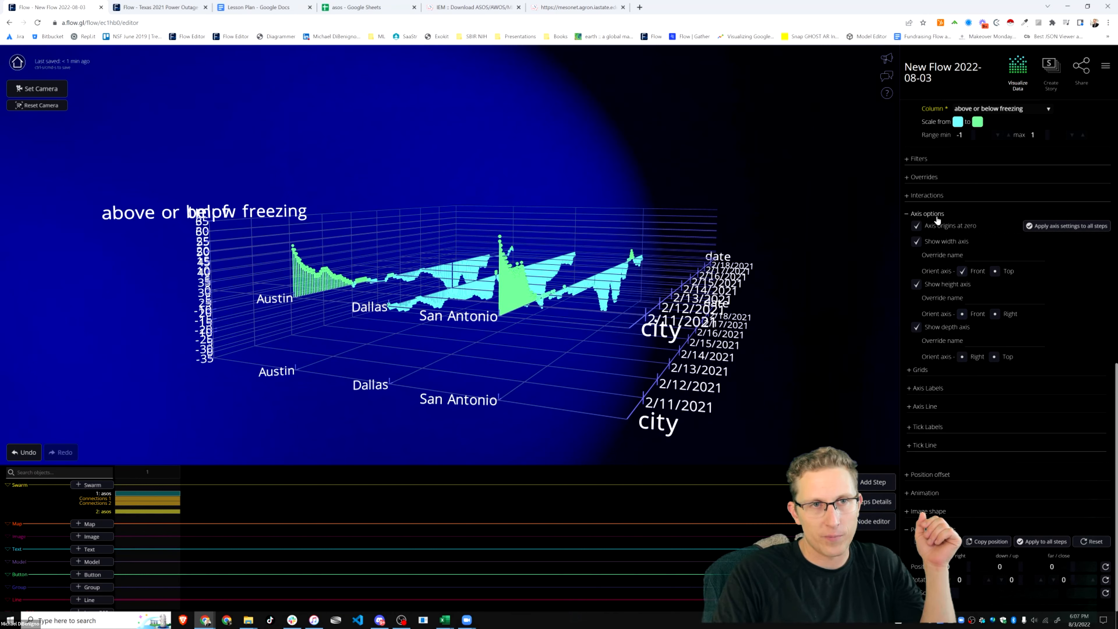
left_click(917, 284)
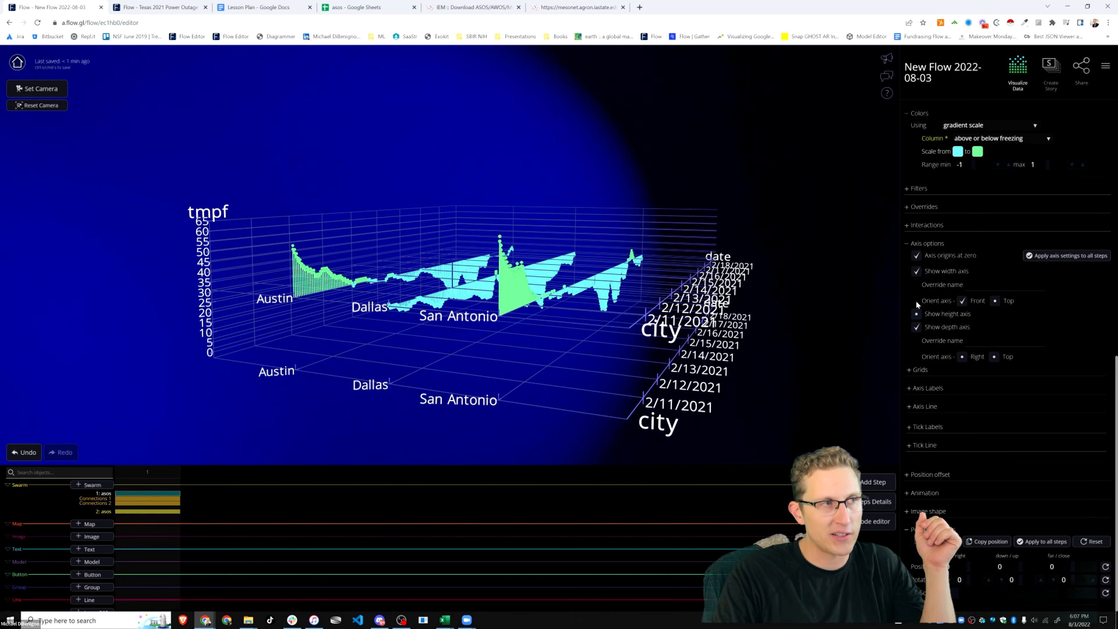
left_click_drag(257, 300, 188, 228)
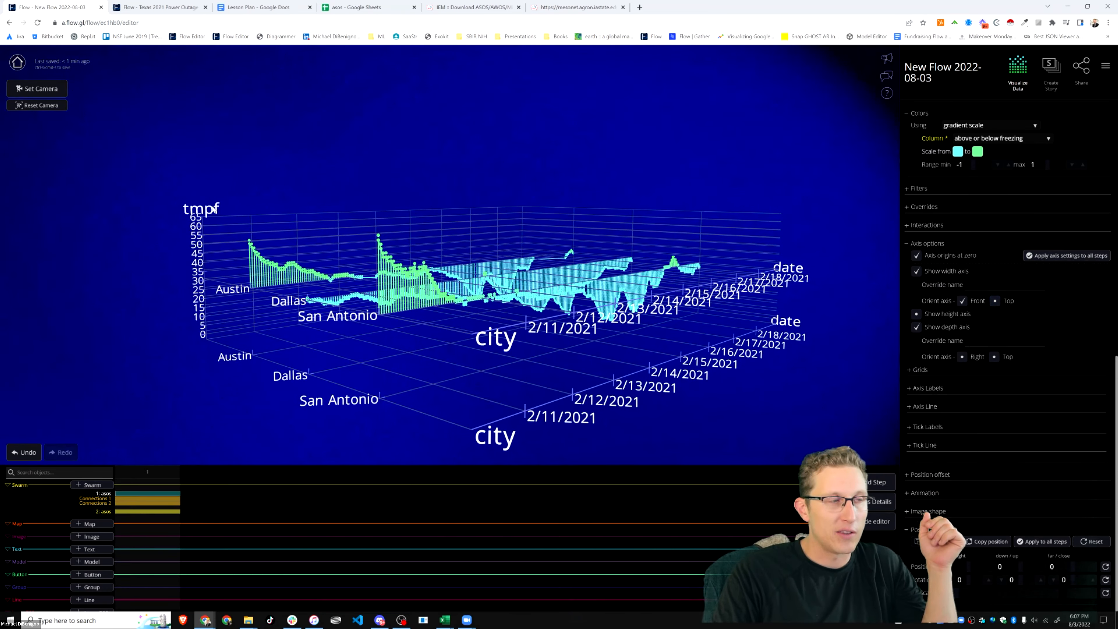
left_click_drag(212, 214, 376, 278)
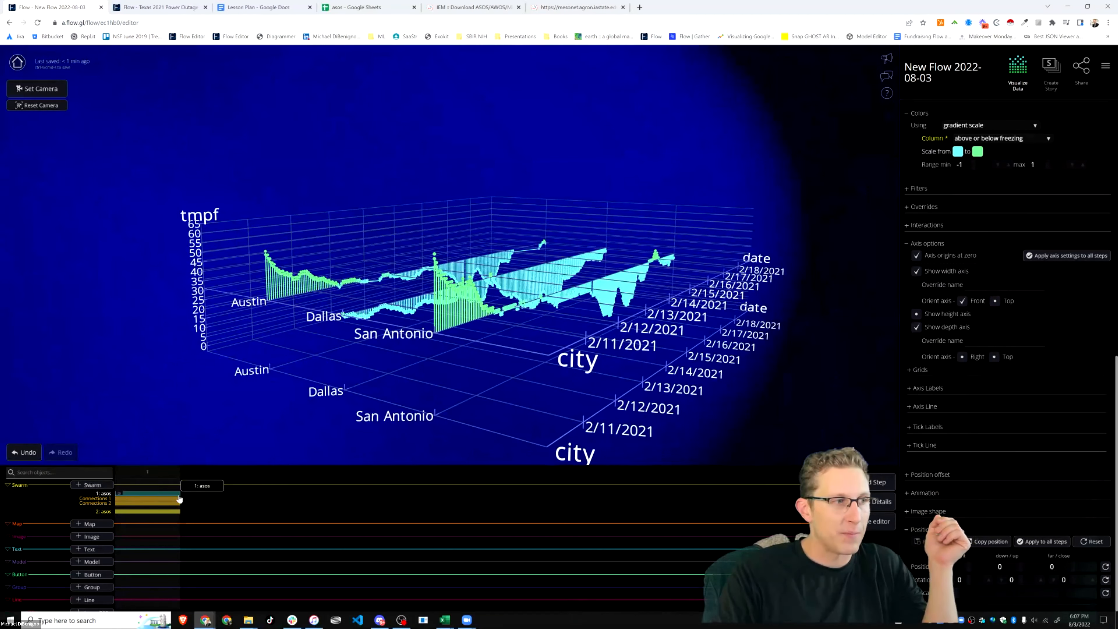
Set the grid of the original asos swarm to None.
left_click(908, 370)
scroll(925, 400, "down", 1)
left_click(959, 352)
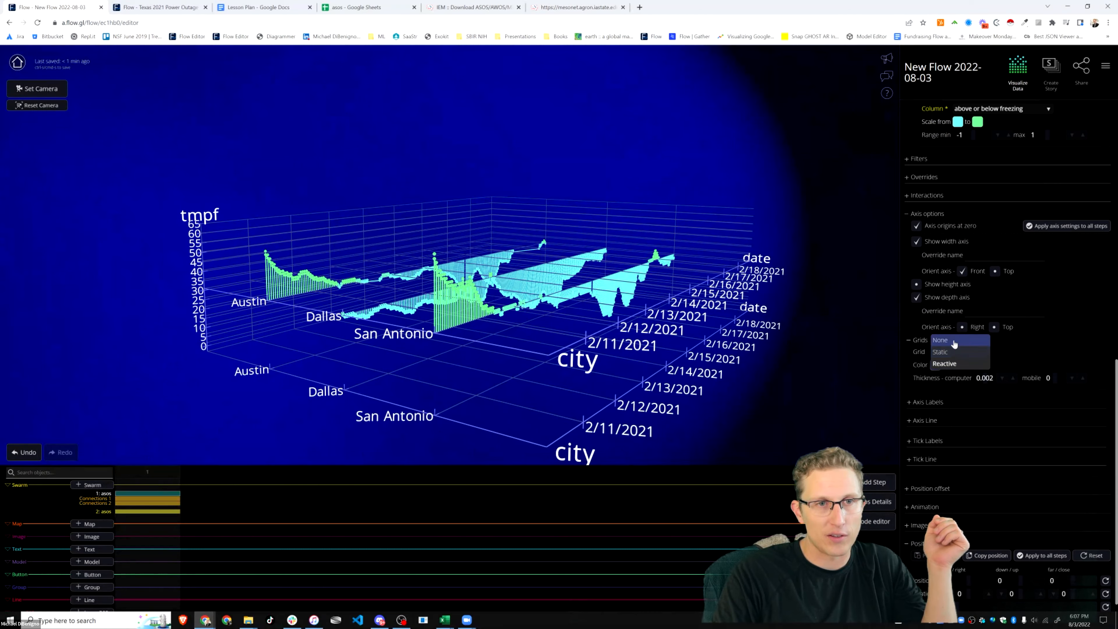
left_click(942, 340)
left_click_drag(638, 375, 578, 373)
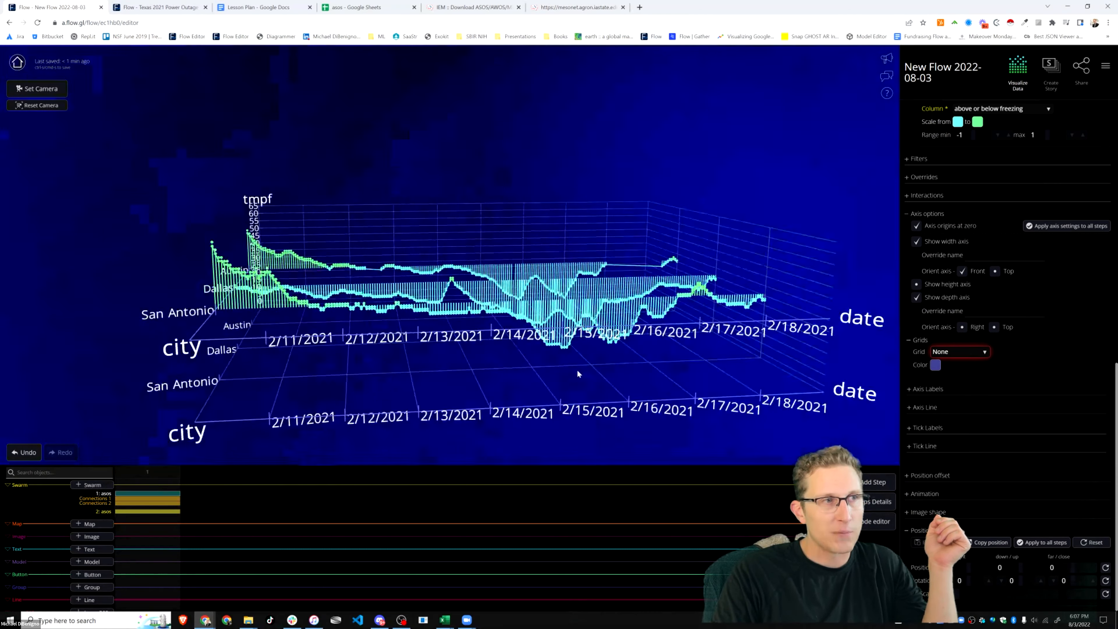
Hide the duplicate swarm's depth and width axes and set its grid to None.
left_click(160, 511)
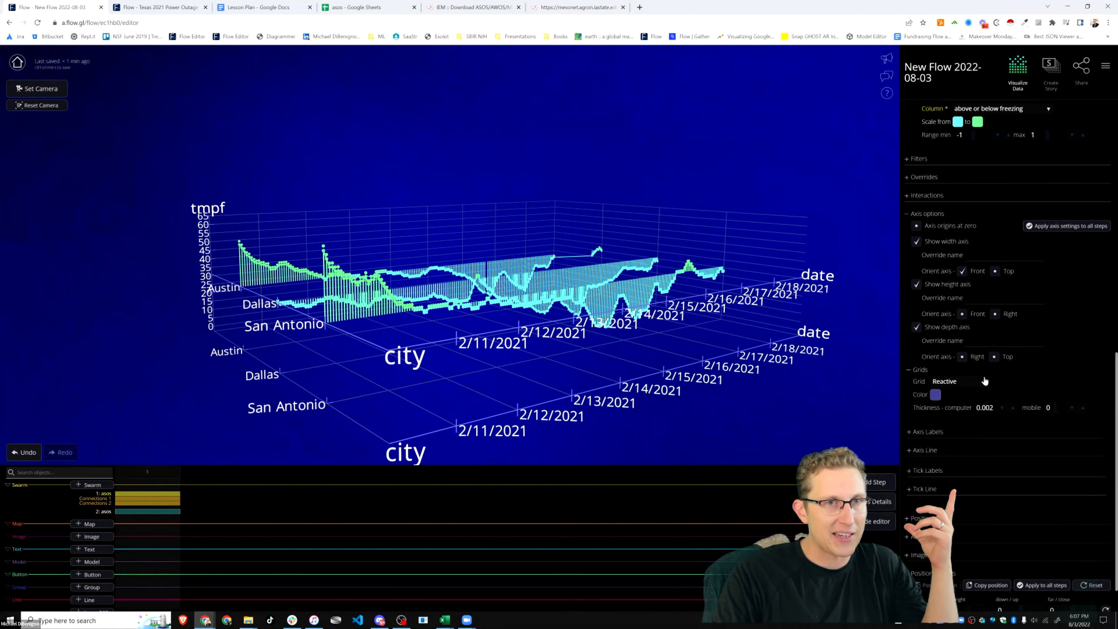
left_click(917, 327)
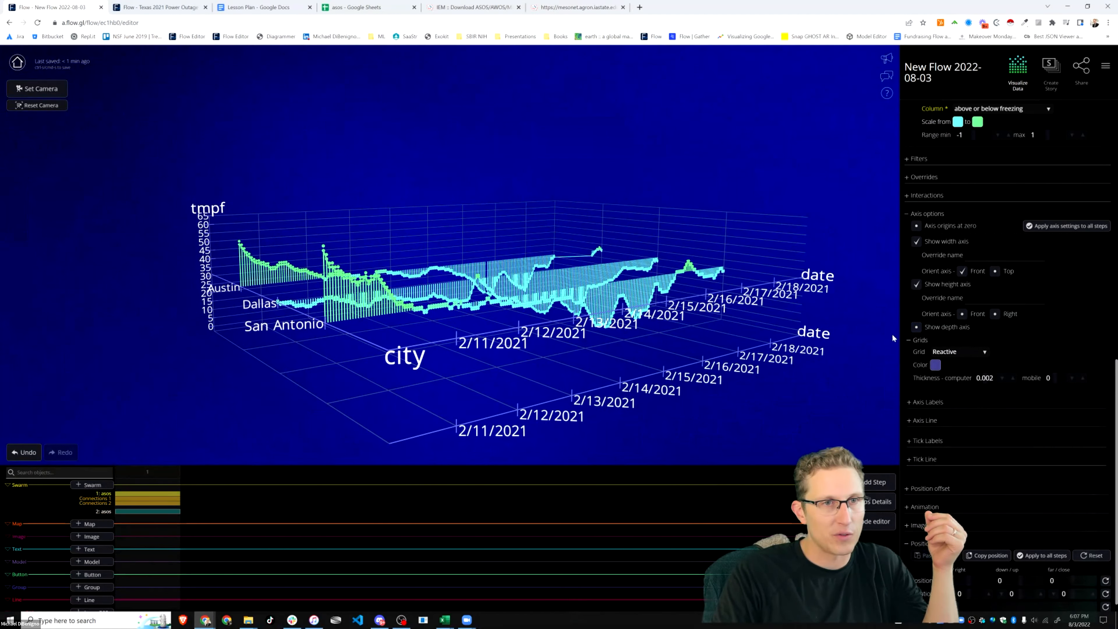
left_click(917, 327)
left_click_drag(440, 376, 537, 403)
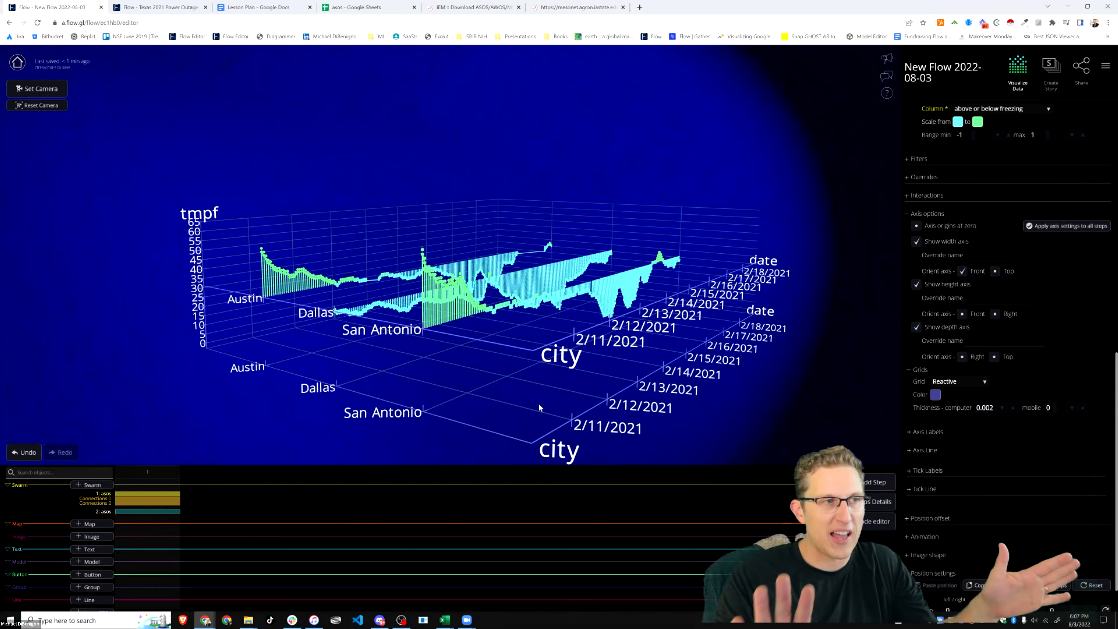
left_click(916, 328)
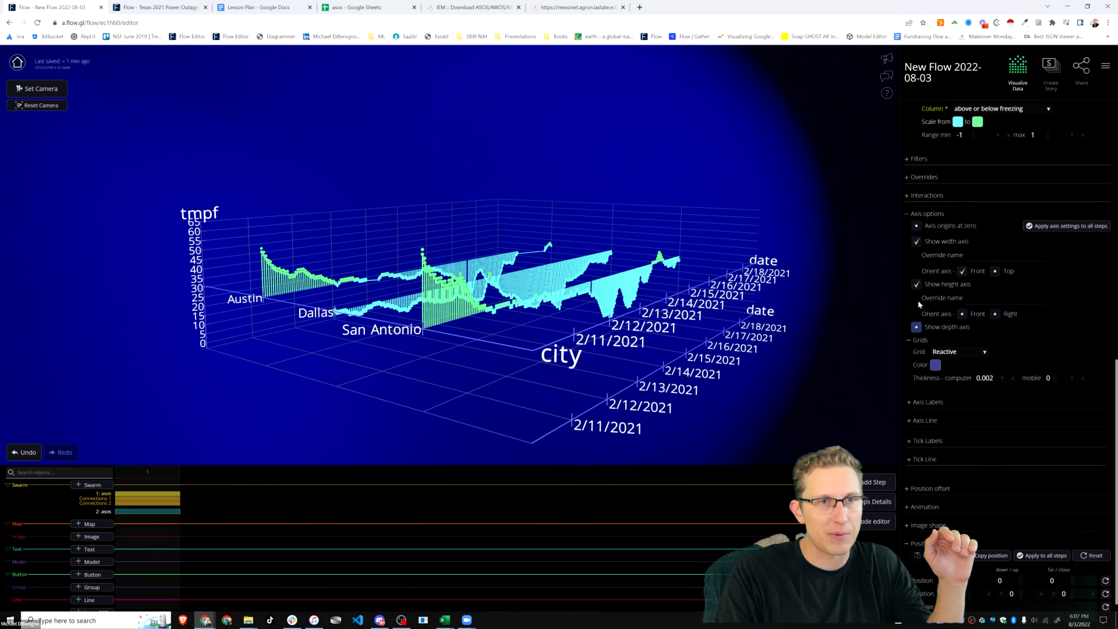
left_click(916, 241)
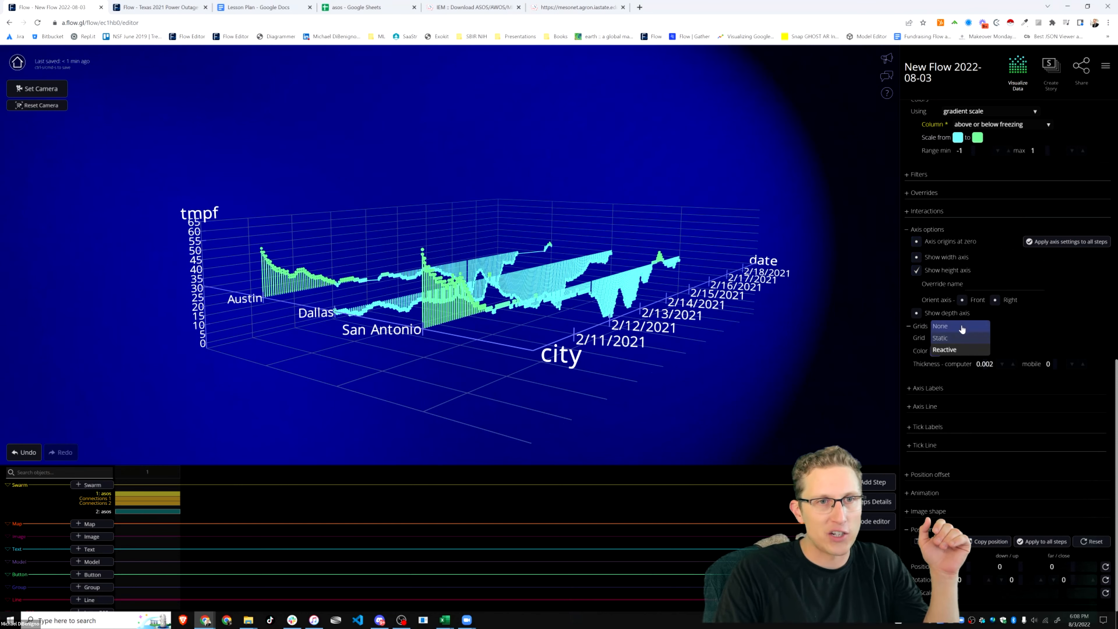
left_click(962, 328)
left_click_drag(785, 384, 722, 386)
Set the grid of the original asos swarm back to Reactive.
left_click(132, 496)
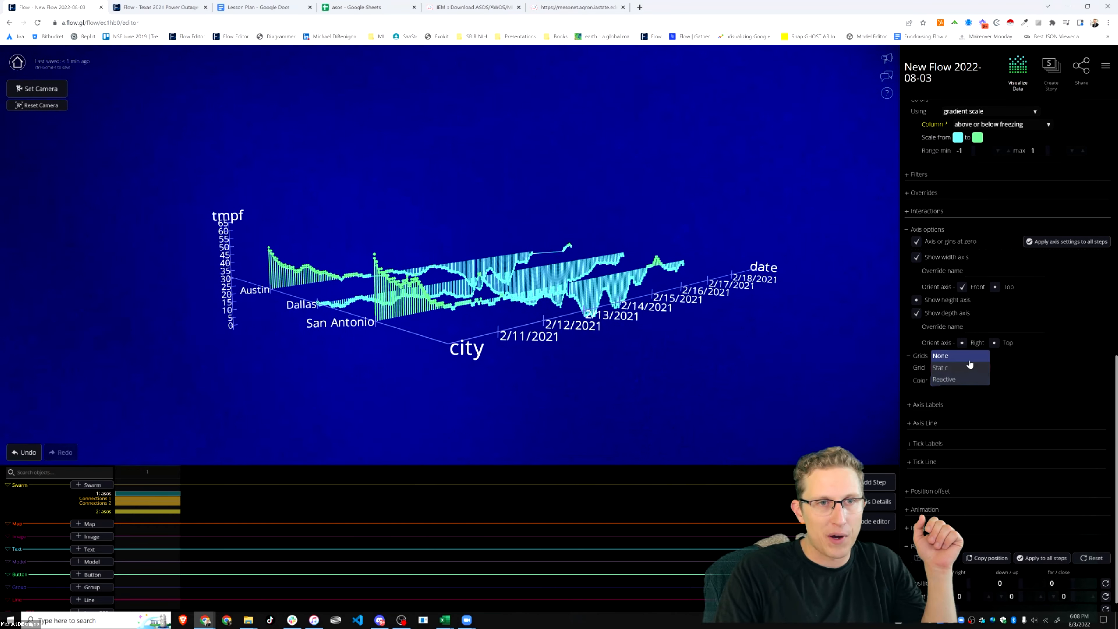
left_click(963, 379)
left_click_drag(576, 379, 271, 296)
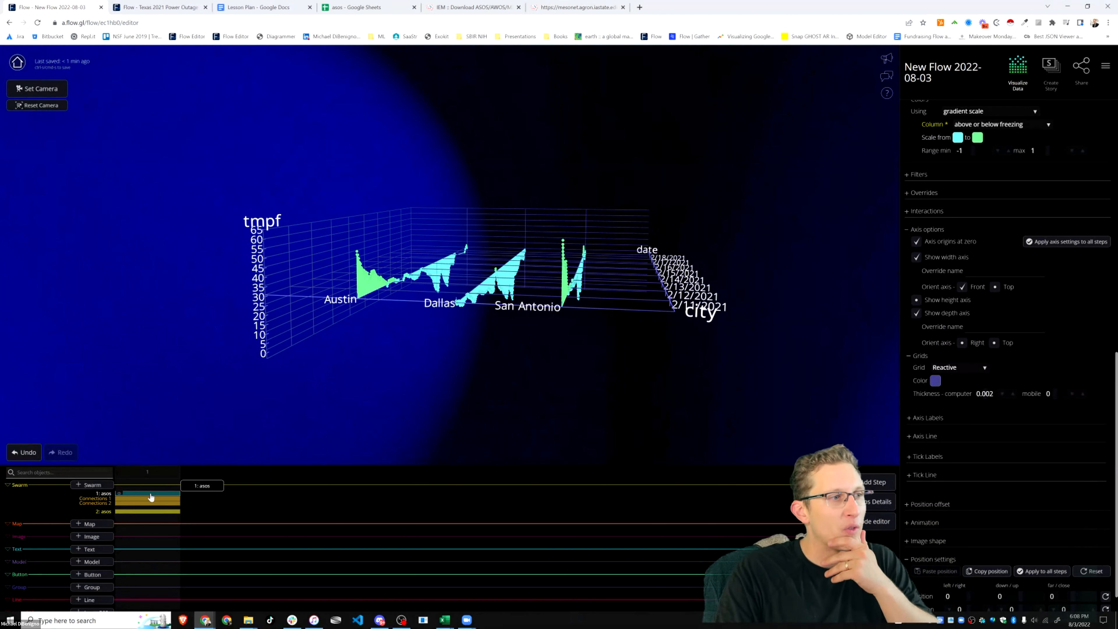
Toggle the duplicate asos swarm's visibility to check what it contributes to the chart.
left_click(118, 512)
left_click(118, 512)
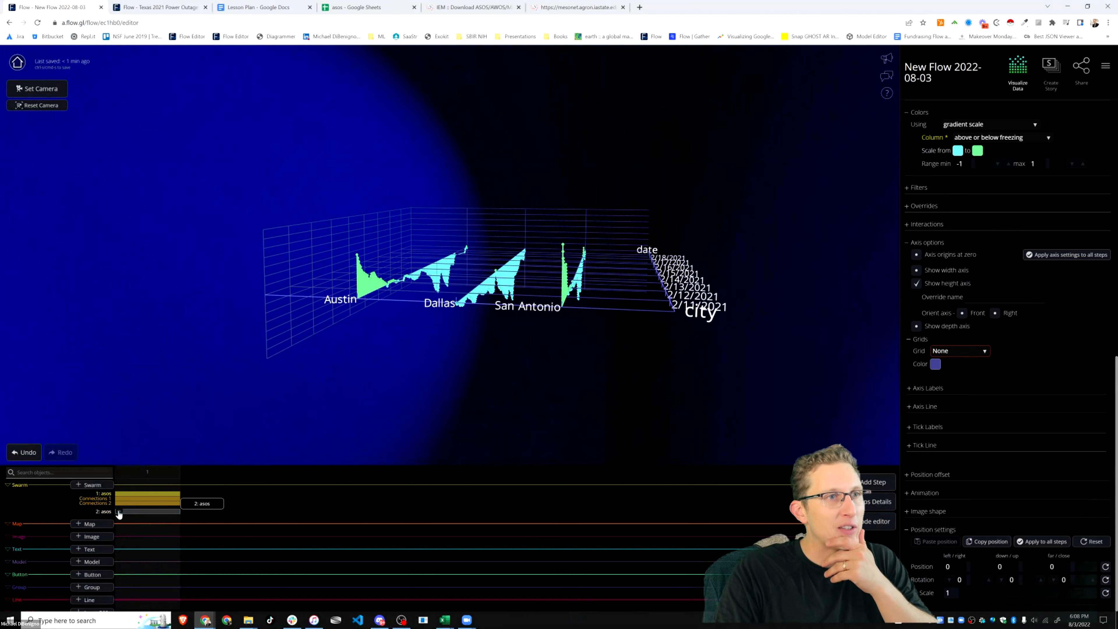
left_click(119, 512)
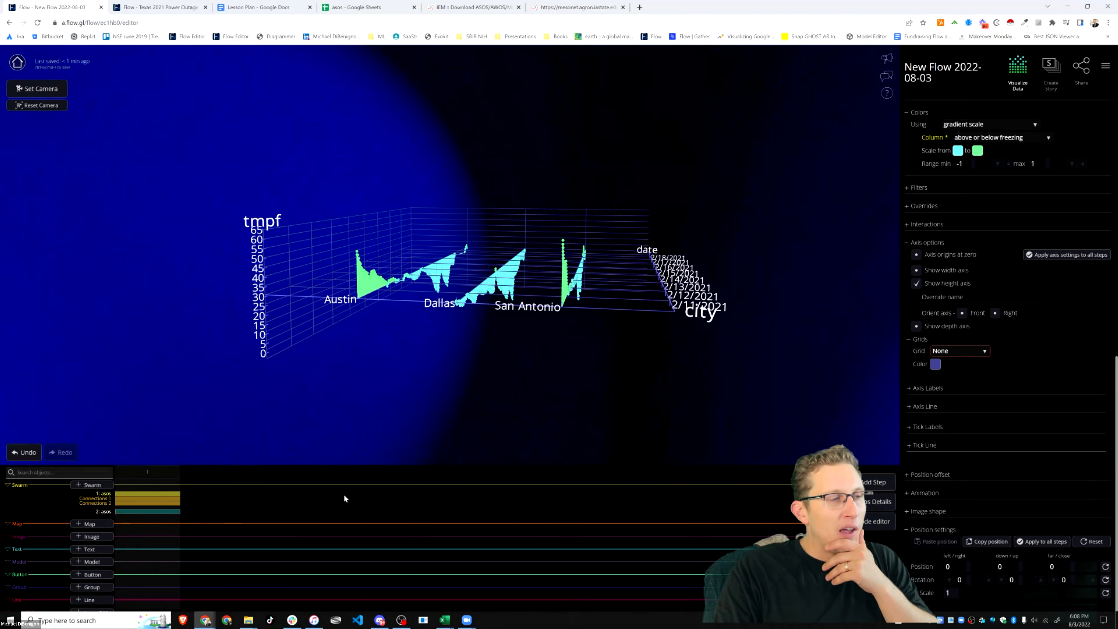
Set the fixed point size of the duplicate asos swarm to 0.01.
scroll(1060, 370, "up", 9)
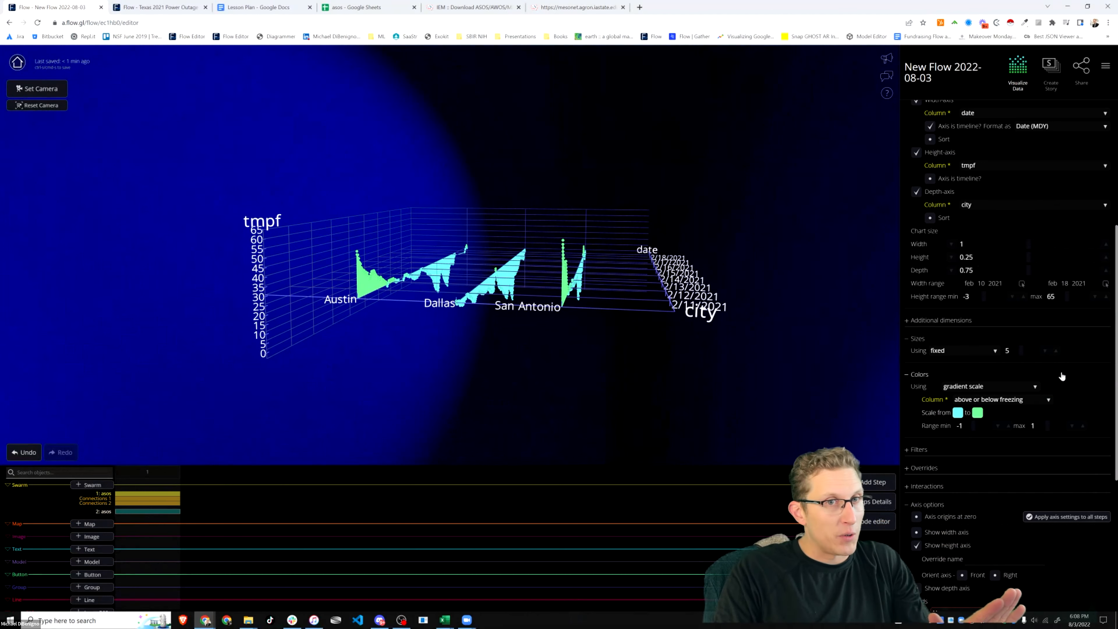
scroll(1064, 377, "up", 2)
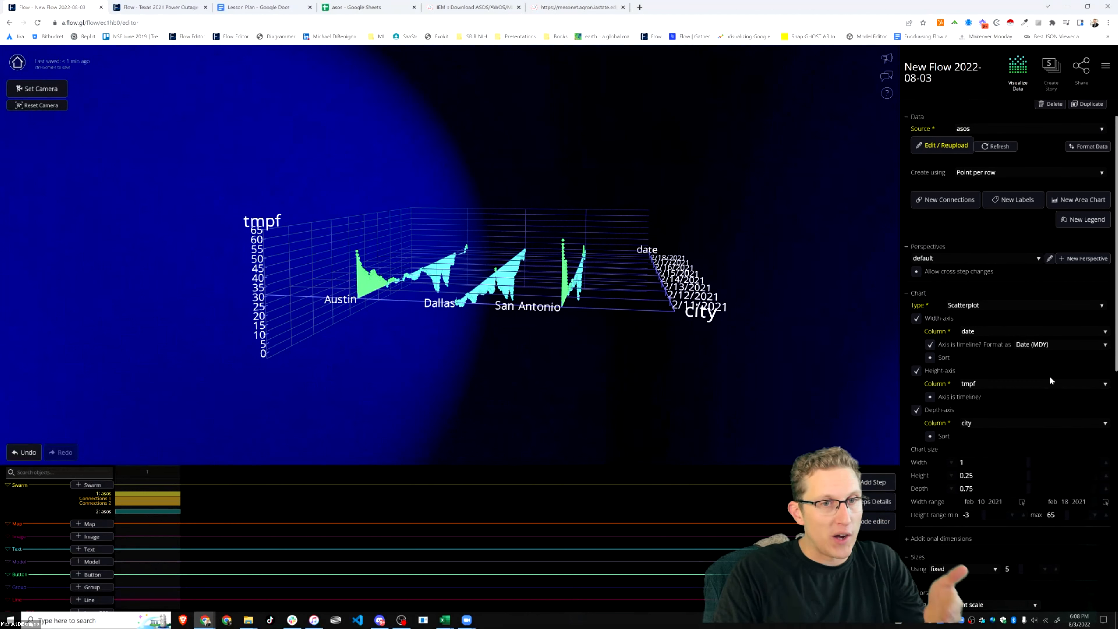
left_click(1018, 572)
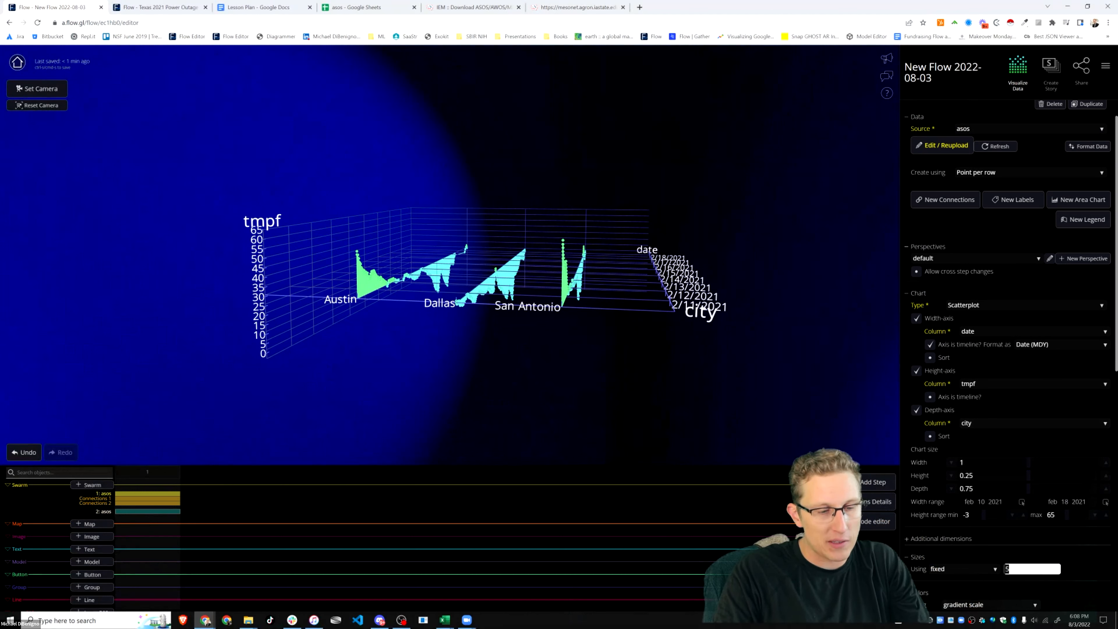
type("0.01")
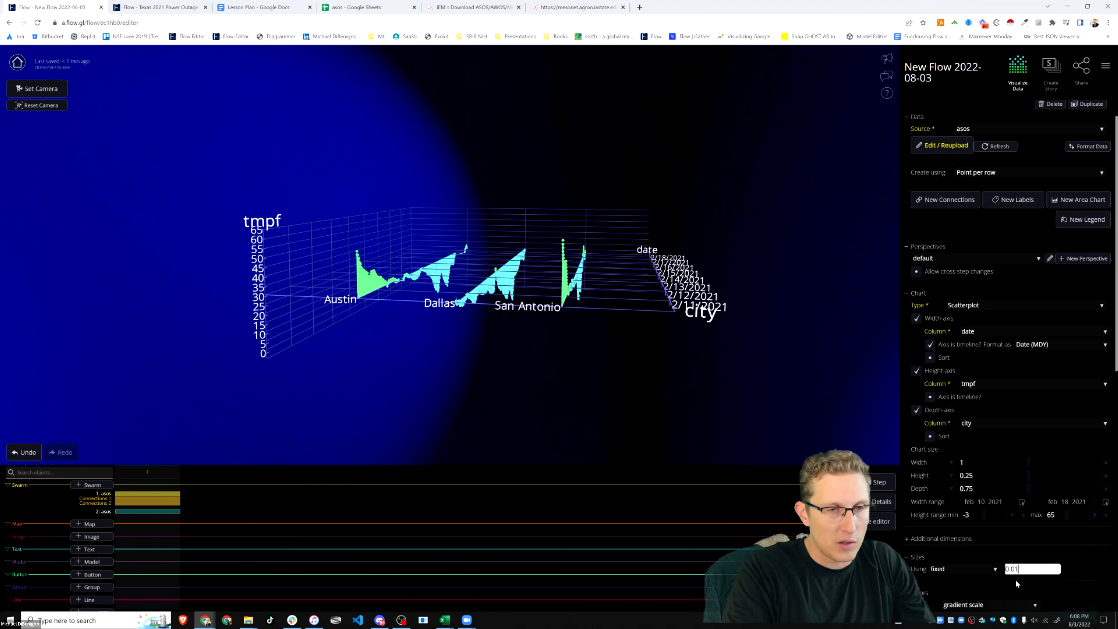
key("Return")
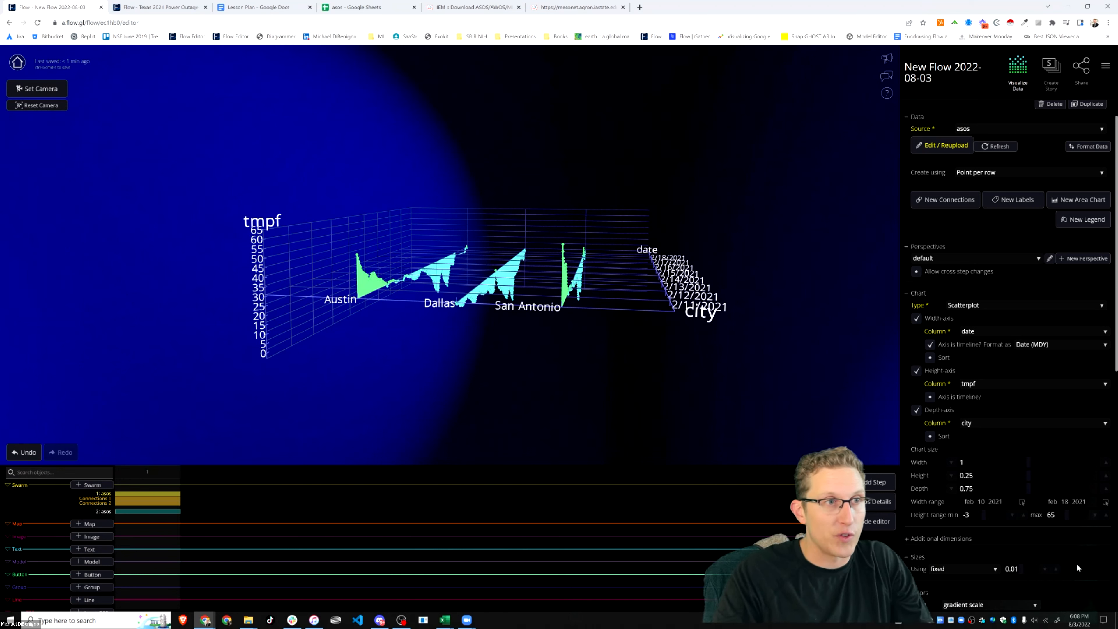
Toggle the original asos swarm's visibility and inspect the combined temperature chart from several angles.
left_click(118, 494)
left_click(119, 494)
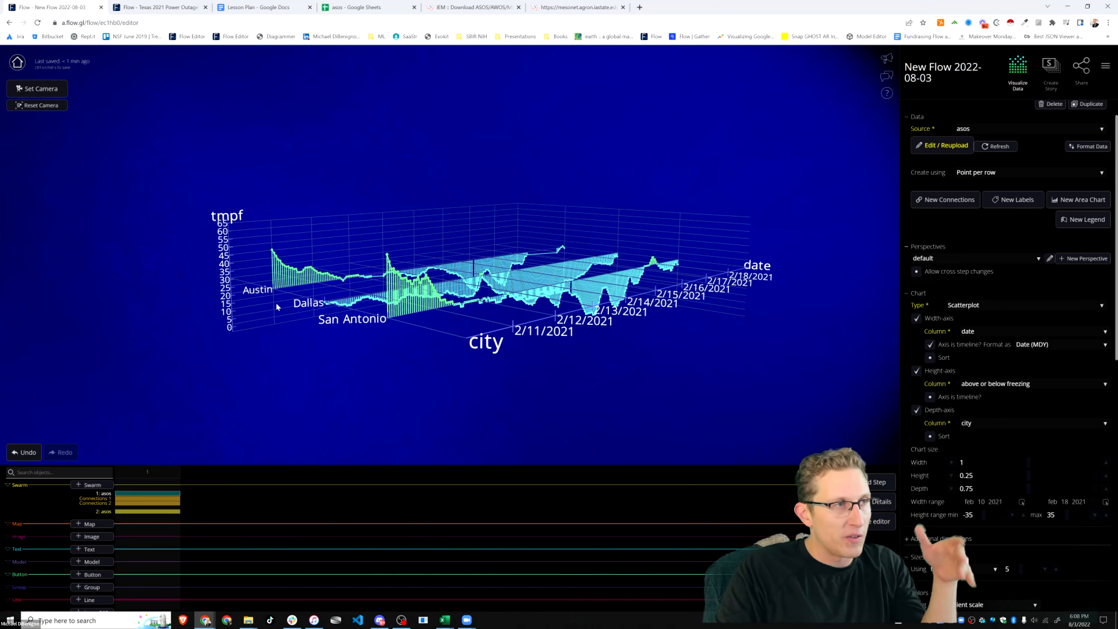
mouse_move(195, 286)
left_mouse_down()
mouse_move(517, 404)
mouse_move(500, 381)
mouse_move(480, 390)
mouse_move(537, 398)
mouse_move(421, 384)
mouse_move(324, 424)
mouse_move(408, 442)
mouse_move(396, 444)
mouse_move(467, 418)
left_mouse_up()
left_click_drag(694, 355, 698, 396)
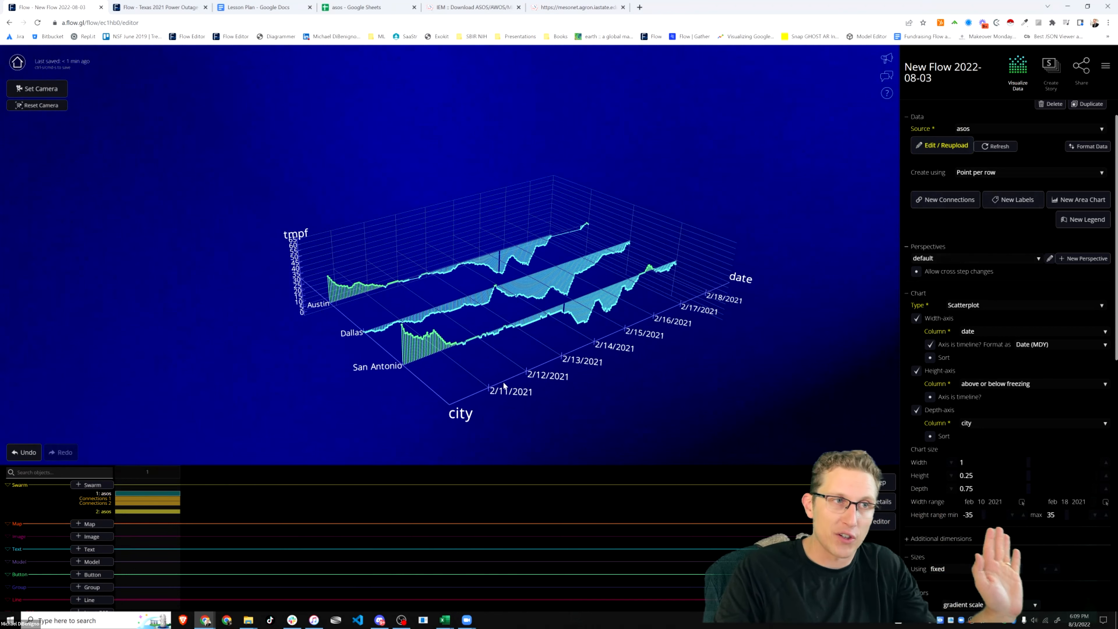
left_click_drag(815, 399, 848, 346)
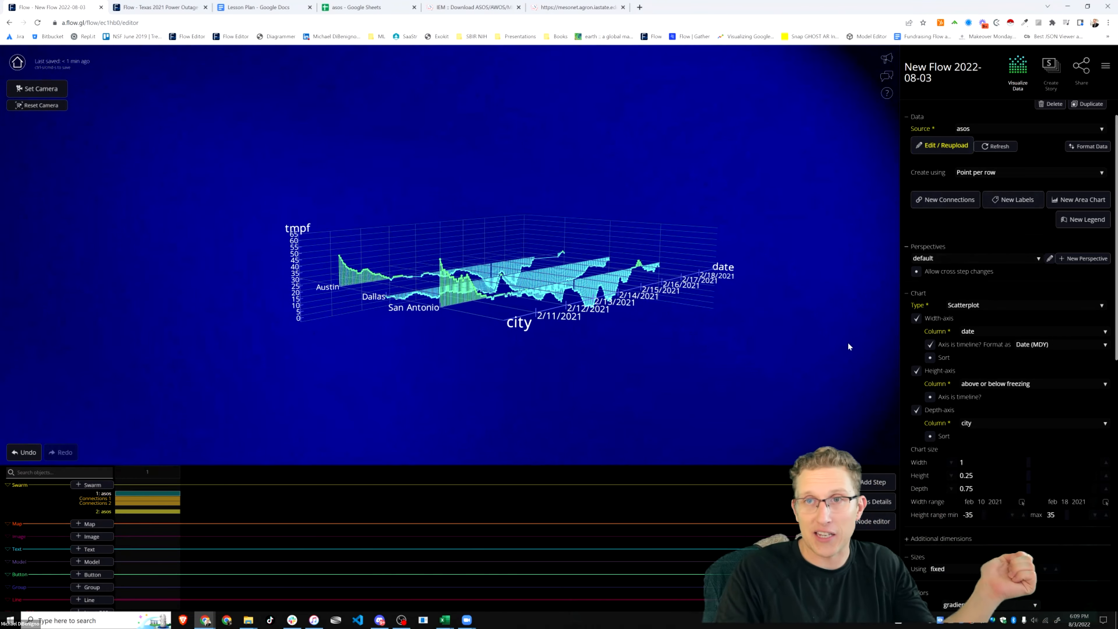
Review the asos data source, the Texas 2021 power outage flow, the mesonet data and the asos spreadsheet, and return to the editor.
left_click(942, 145)
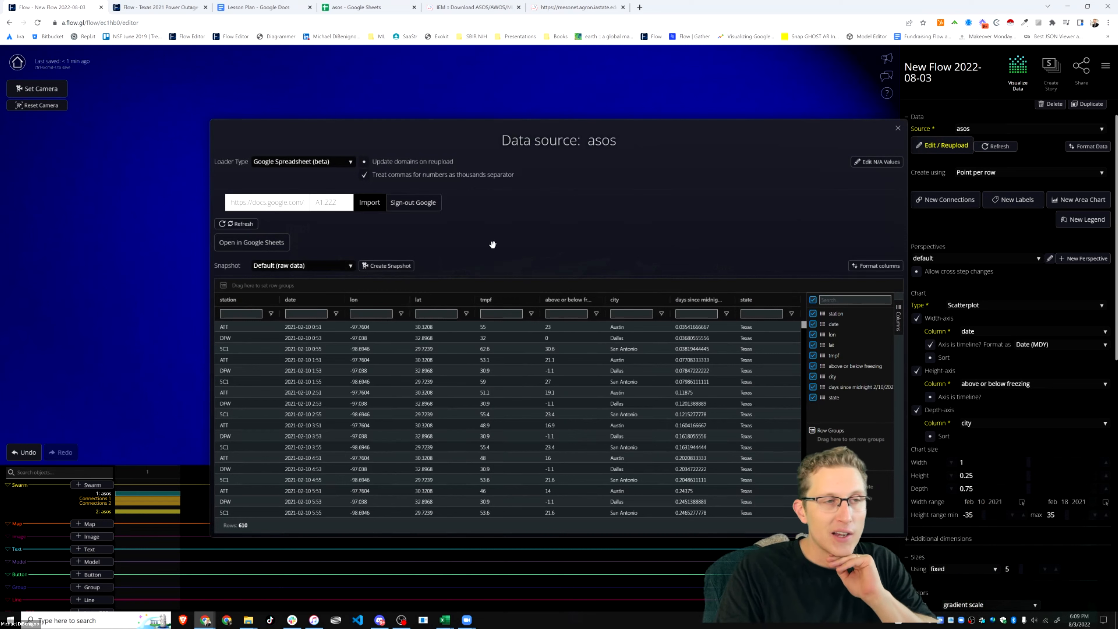
left_click(898, 128)
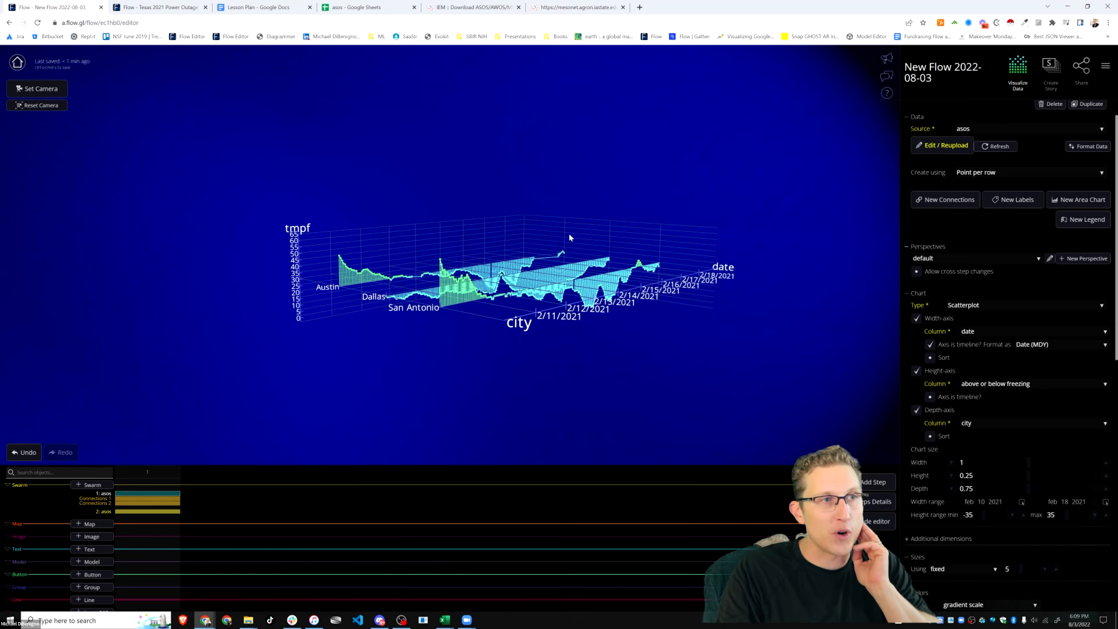
left_click(195, 13)
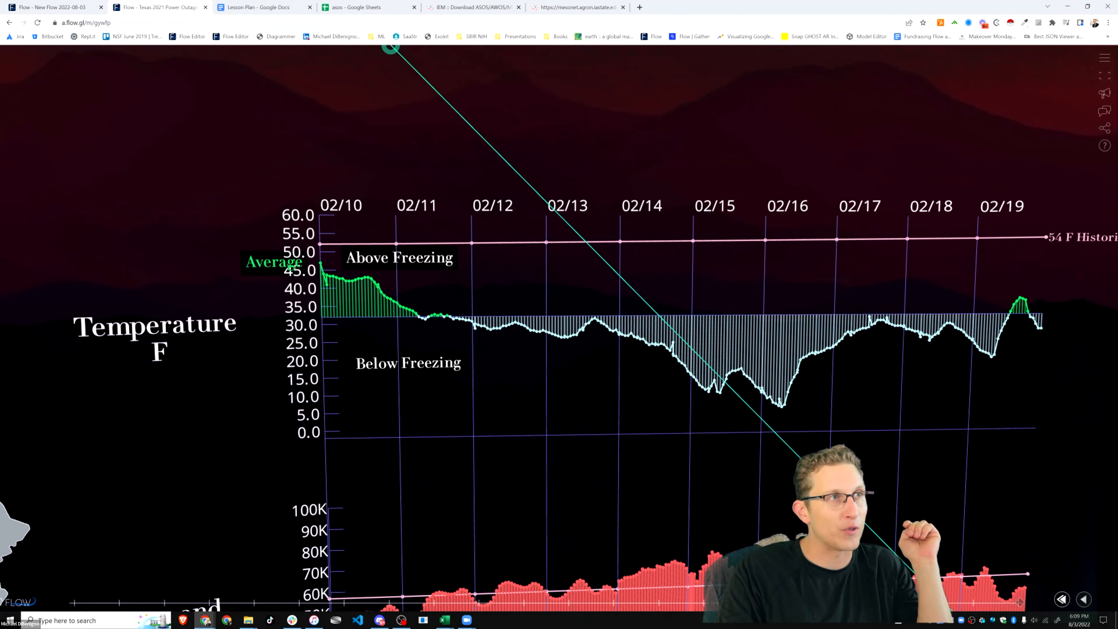
left_click(472, 7)
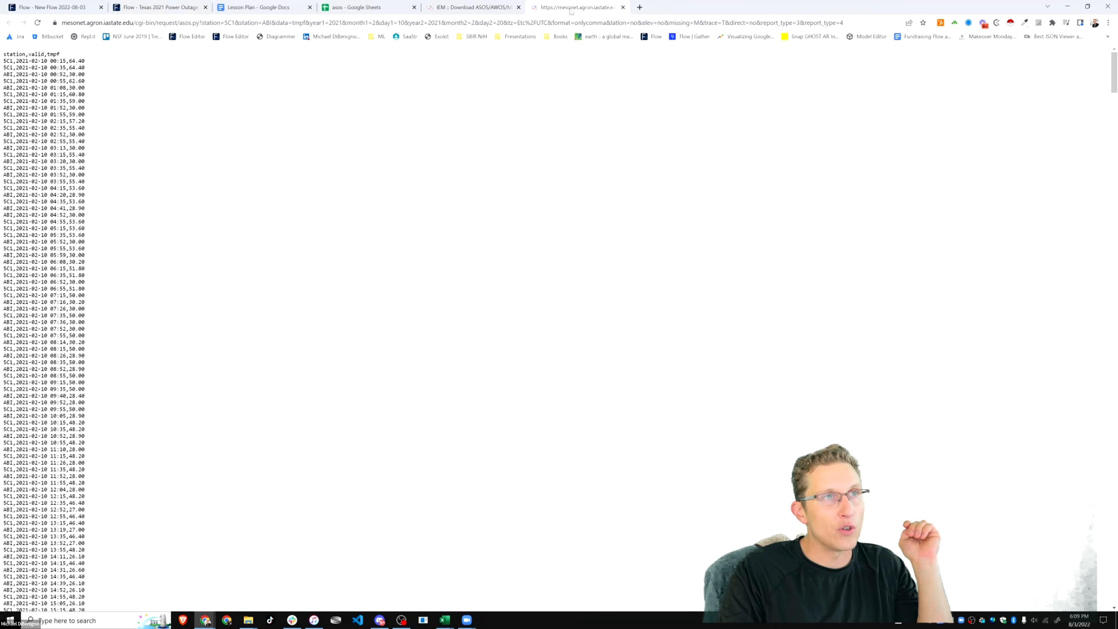
left_click(358, 9)
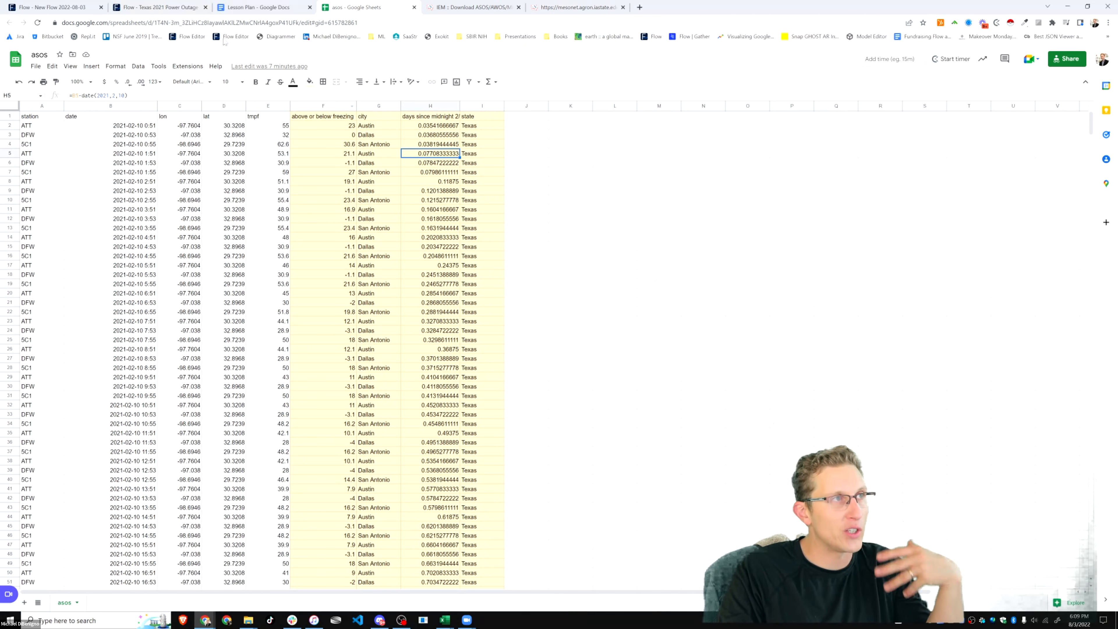
left_click(156, 6)
left_click(68, 6)
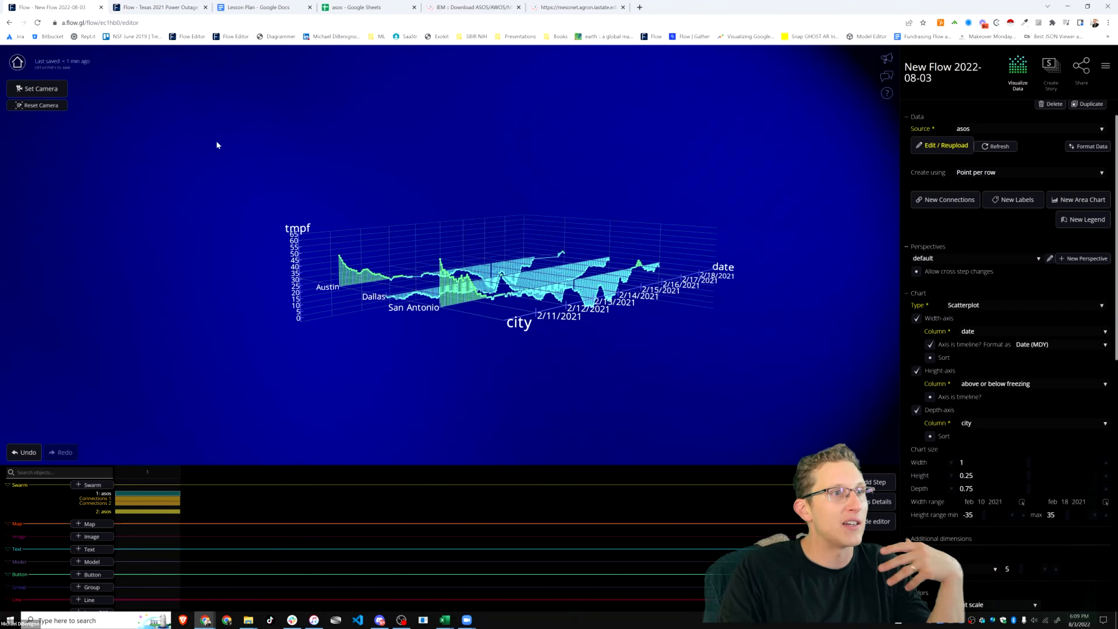
Set the duplicate asos swarm's maximum height range to 67 and save the flow.
left_click_drag(421, 340, 342, 401)
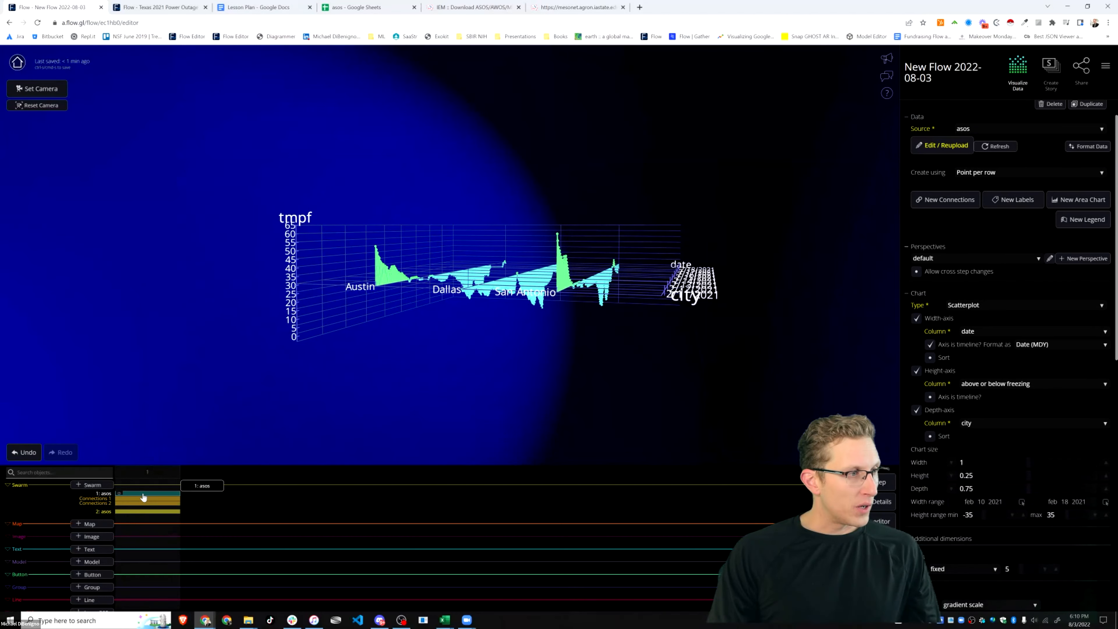
scroll(951, 429, "down", 8)
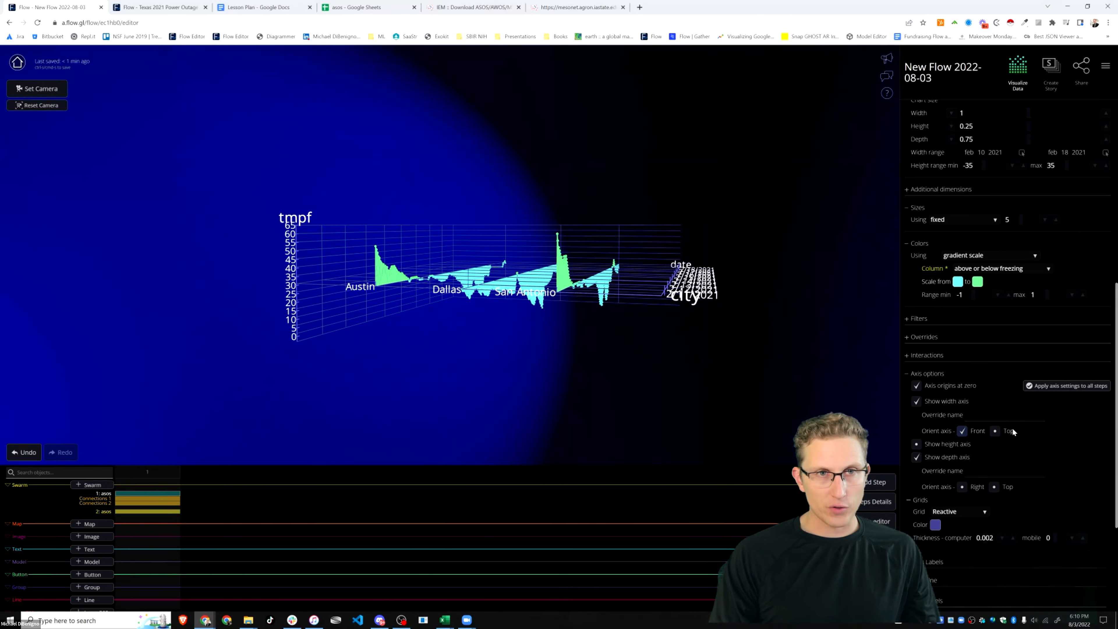
scroll(1012, 421, "up", 7)
scroll(994, 440, "up", 1)
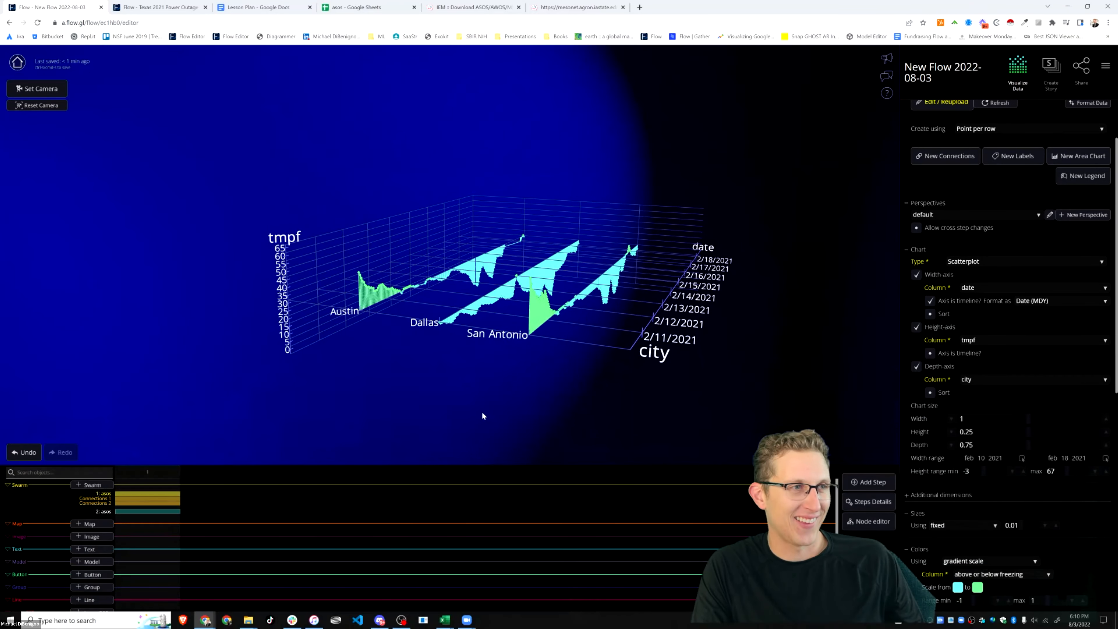
left_click_drag(482, 414, 743, 386)
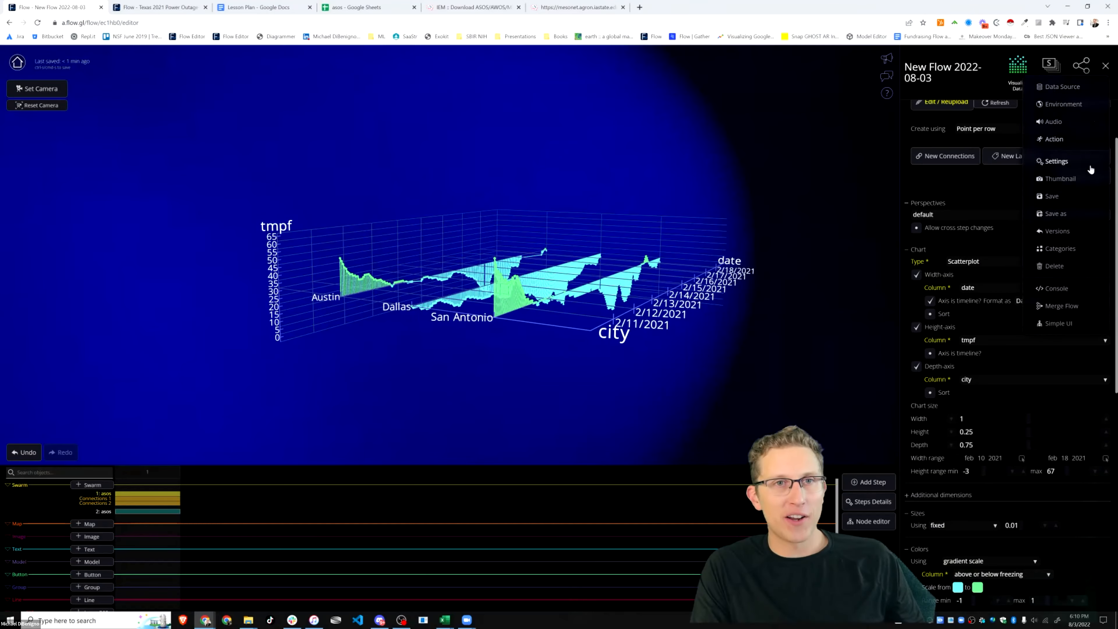
left_click(1050, 197)
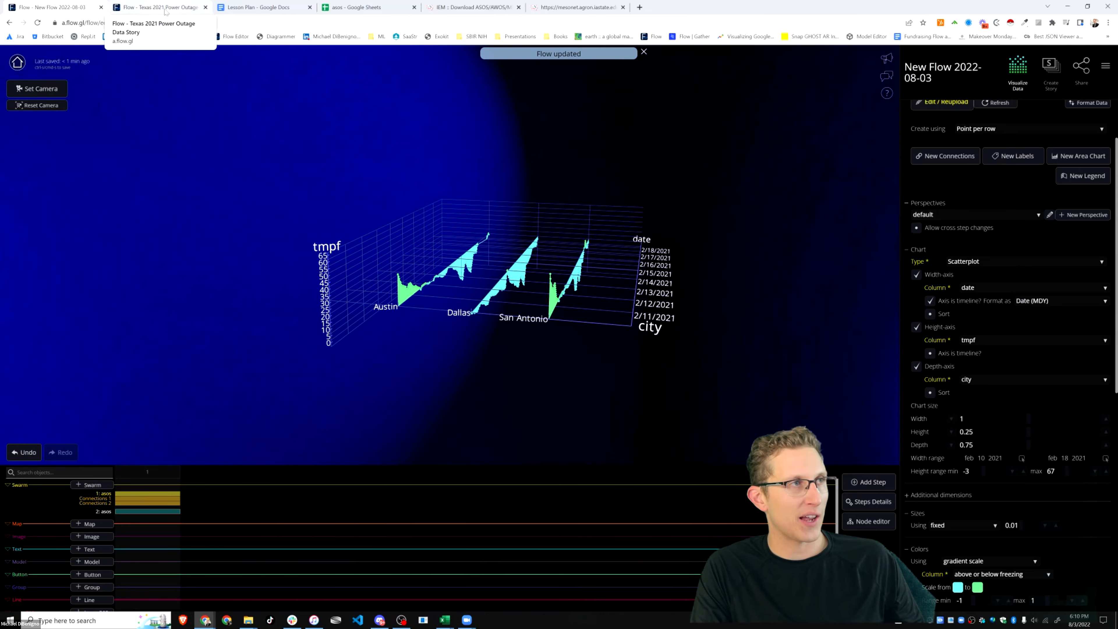
Examine the temperature, demand, supply and price charts in the Texas 2021 power outage flow.
left_click(166, 11)
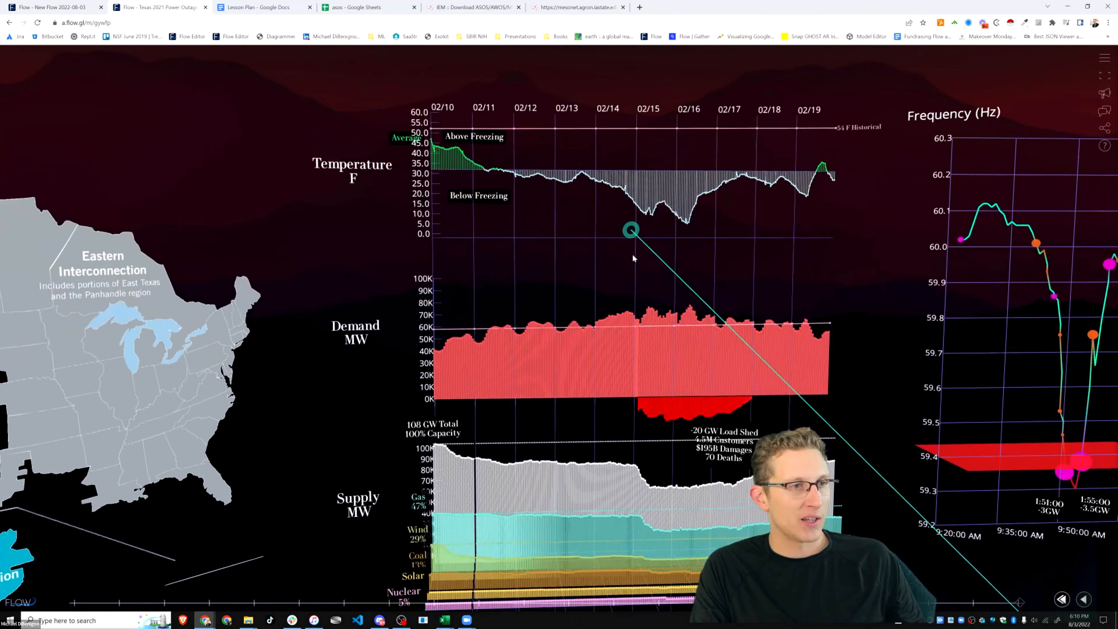
right_click_drag(634, 258, 624, 218)
scroll(620, 225, "down", 2)
right_click_drag(558, 308, 514, 225)
right_click_drag(578, 416, 561, 376)
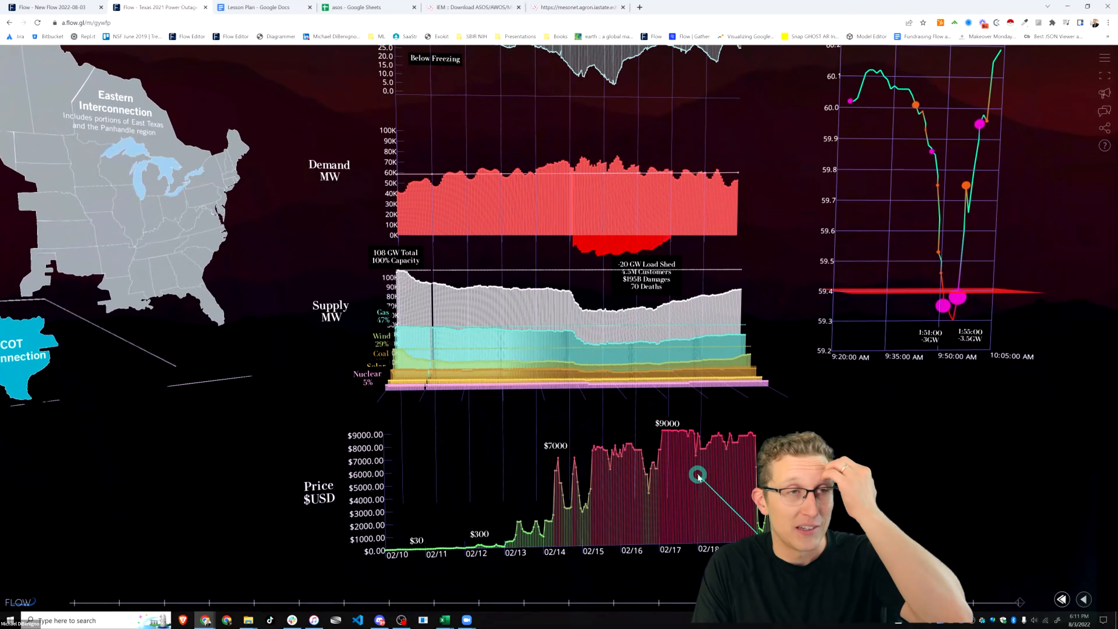
scroll(694, 388, "down", 3)
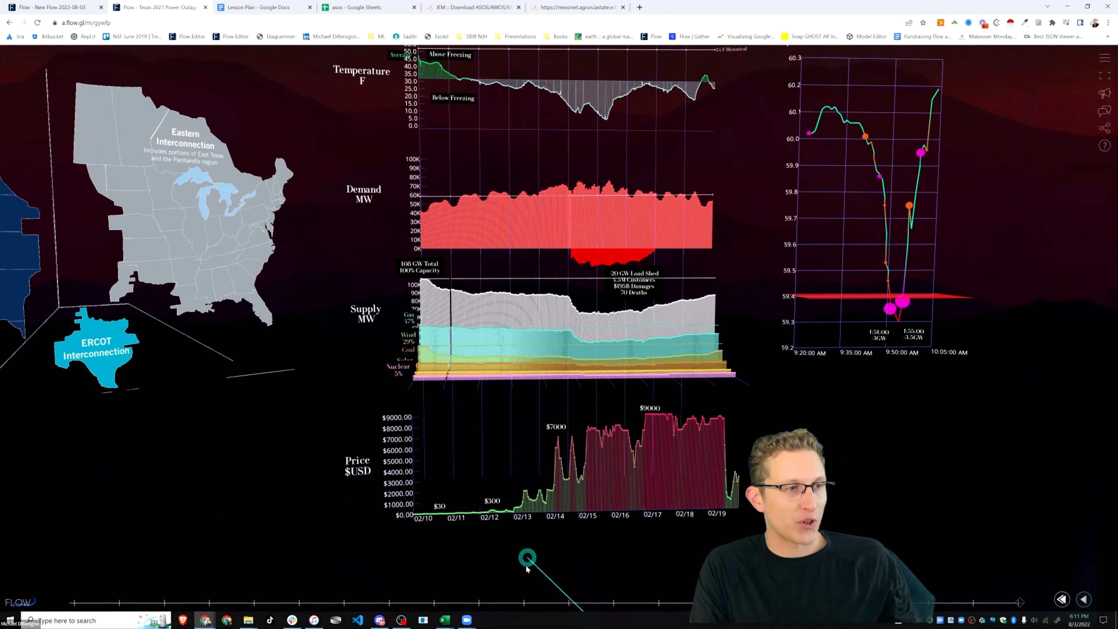